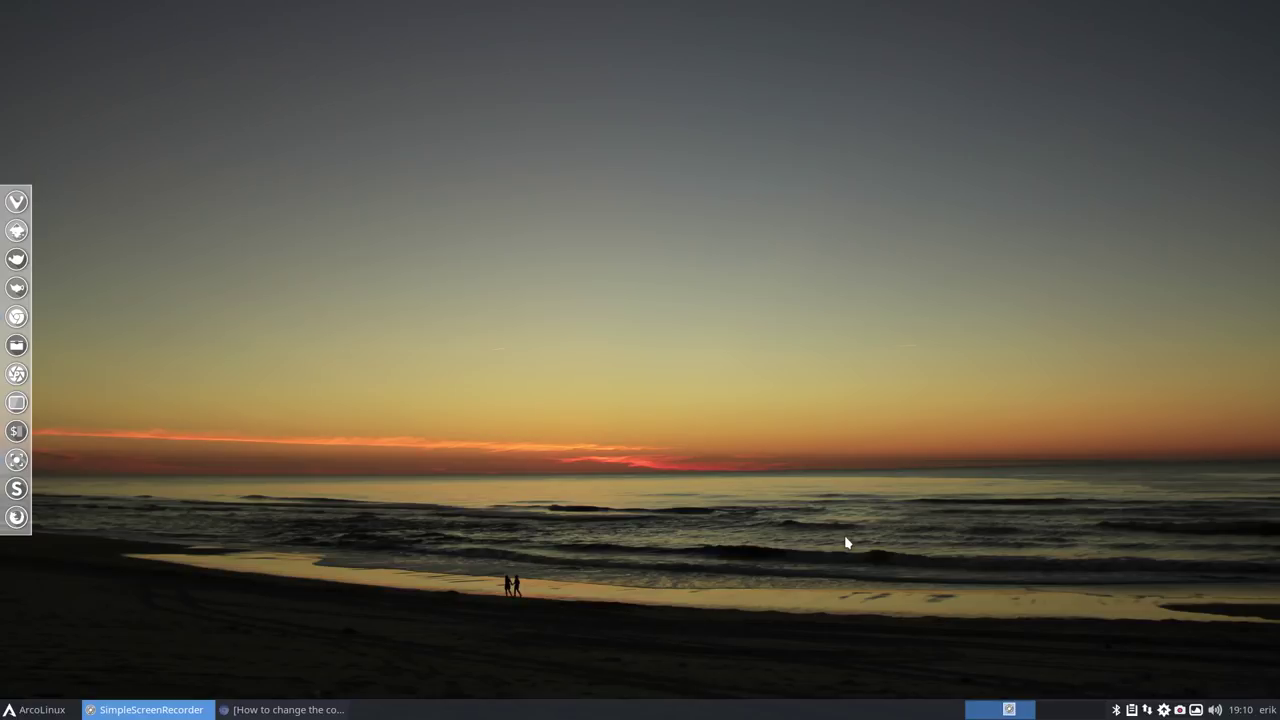
- Review the ArcoLinux article on changing the AP-Weather conky's color, including its date, preview image and the start of its video
click(275, 710)
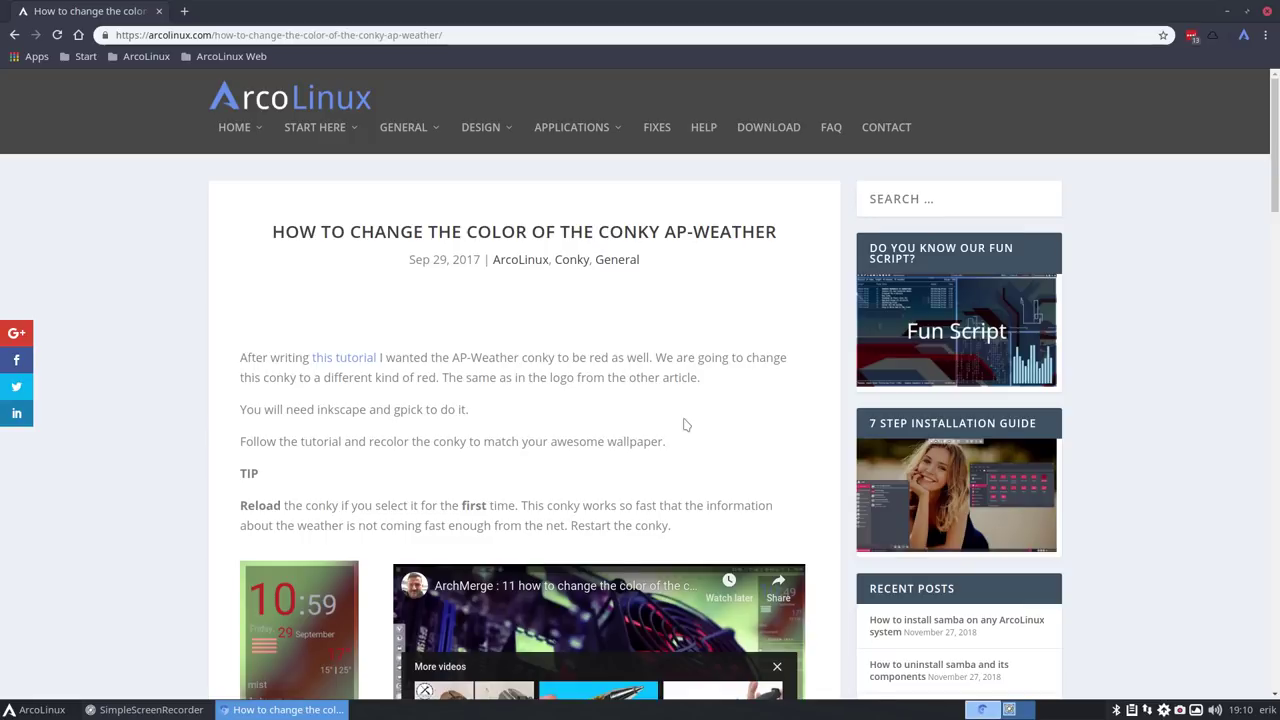
scroll(687, 425, down, 4)
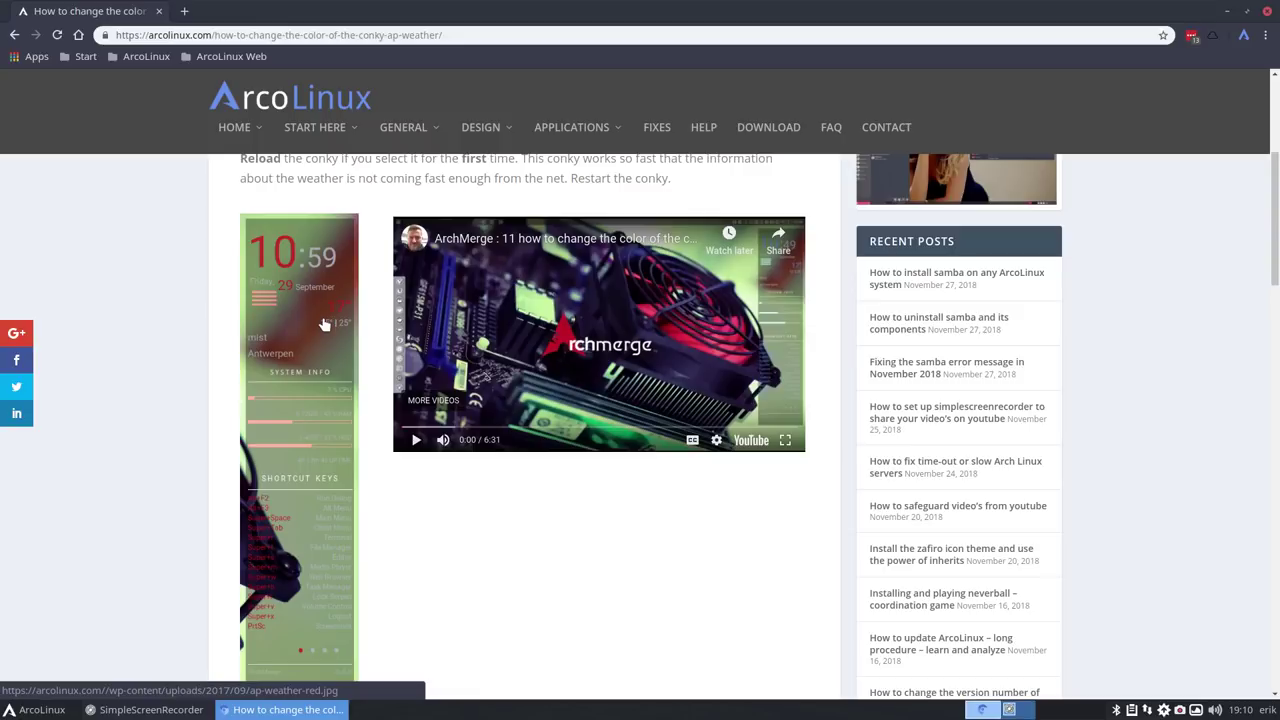
scroll(252, 398, up, 3)
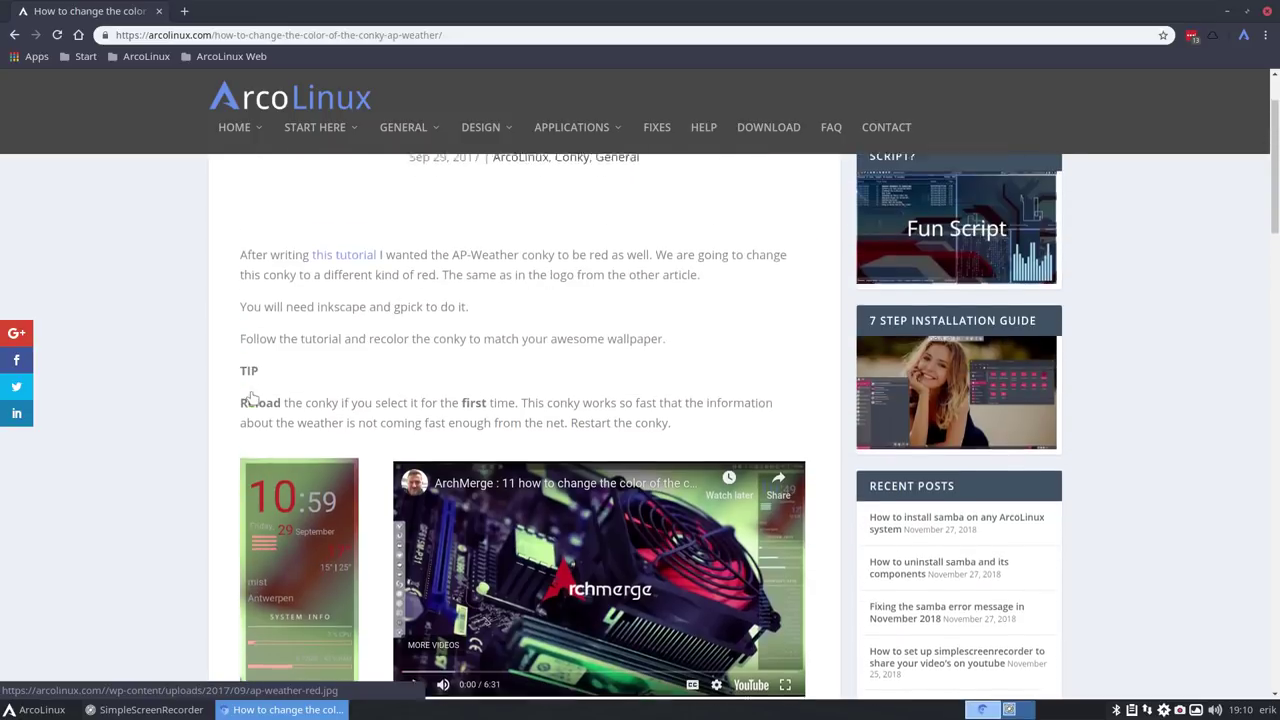
scroll(252, 398, up, 2)
drag(422, 259, 536, 256)
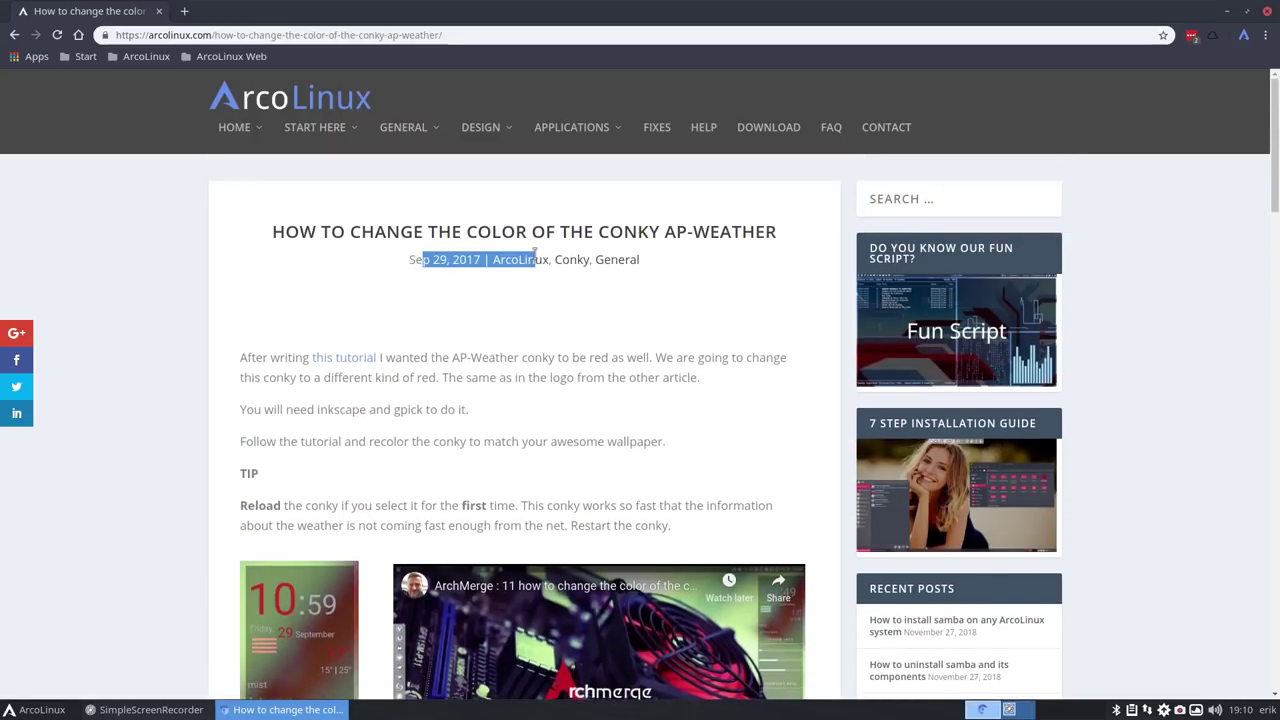
scroll(287, 444, down, 3)
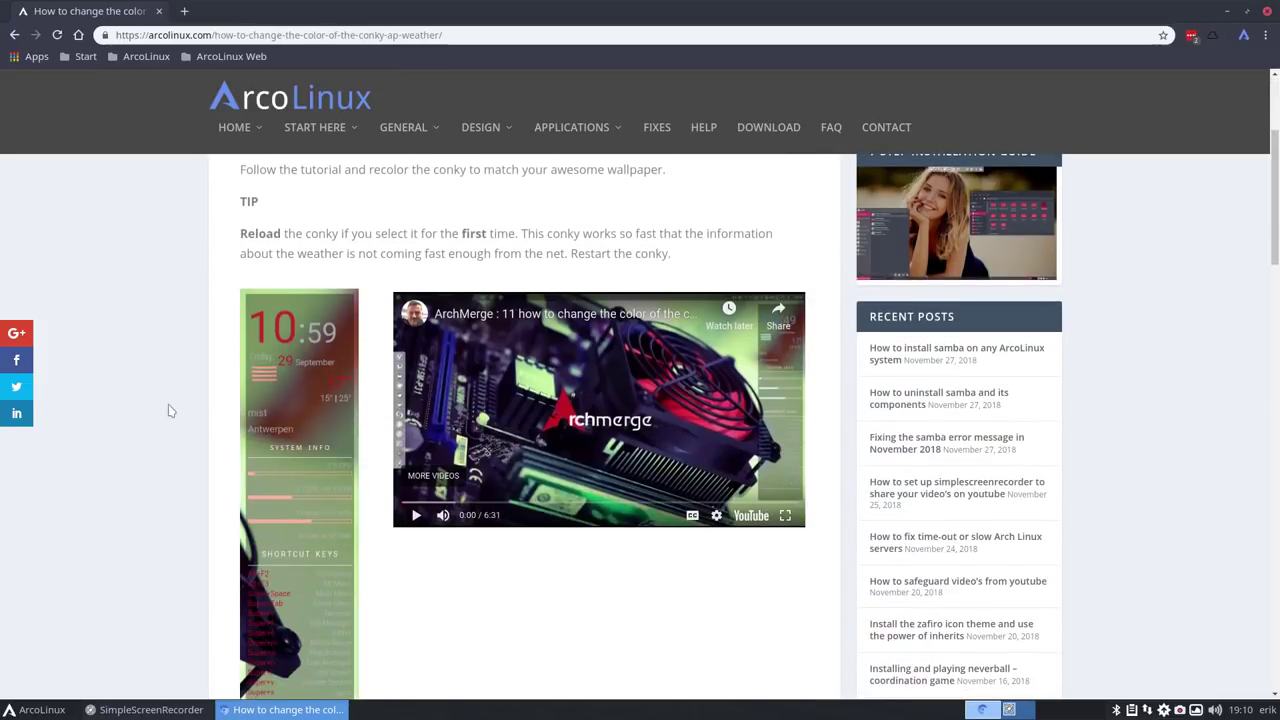
click(592, 427)
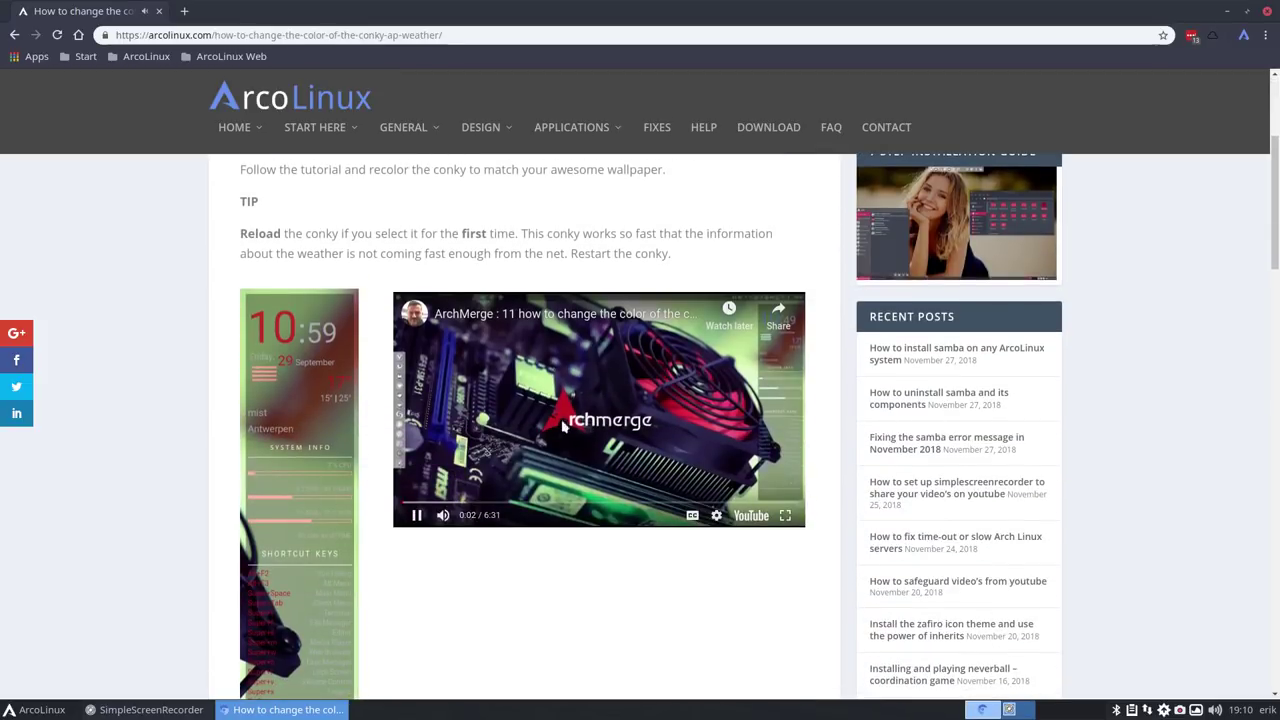
click(598, 425)
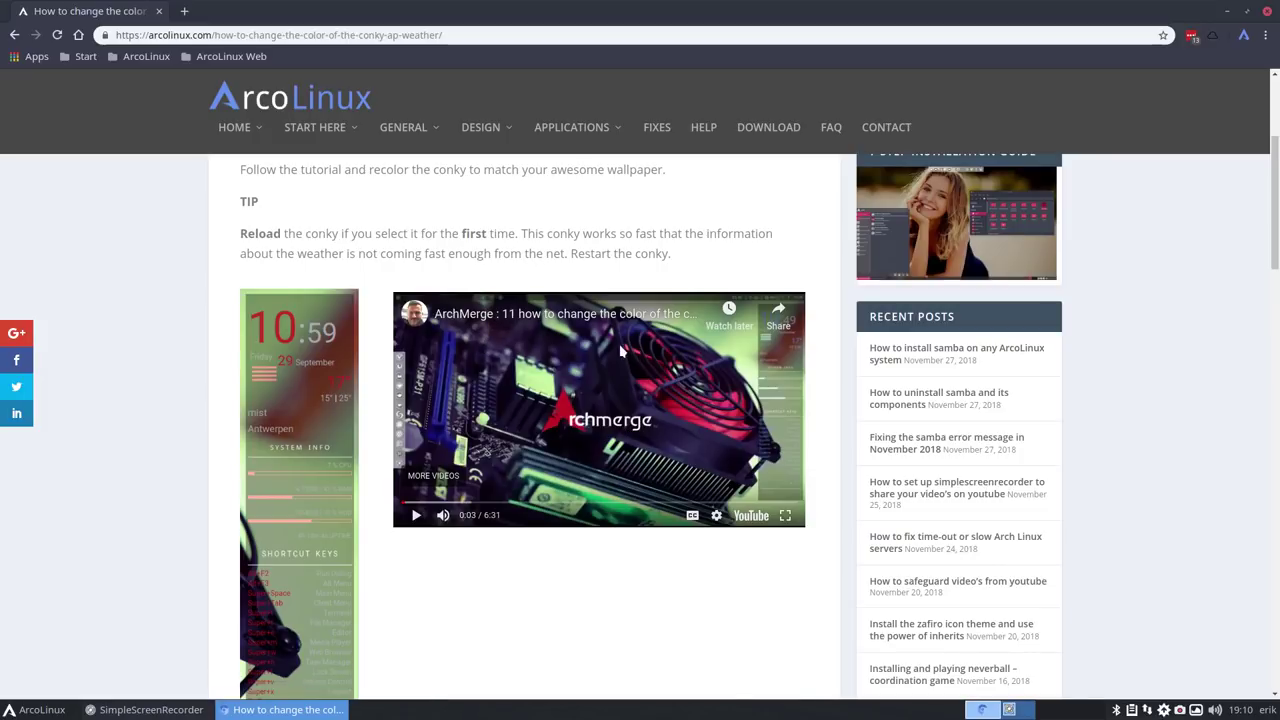
click(1227, 13)
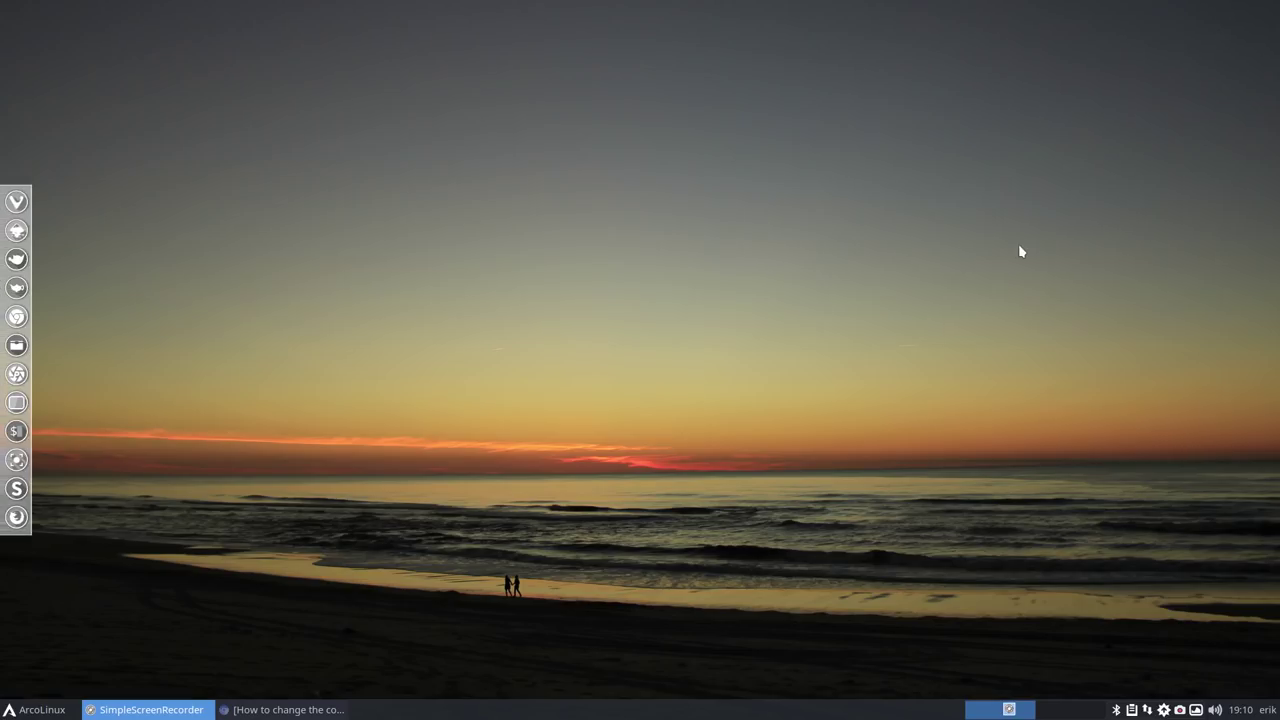
- Launch Conkyzen and mark AP-Weather-Orange.conkyrc for selection in the conky list, moving the dialog out of the way
click(35, 709)
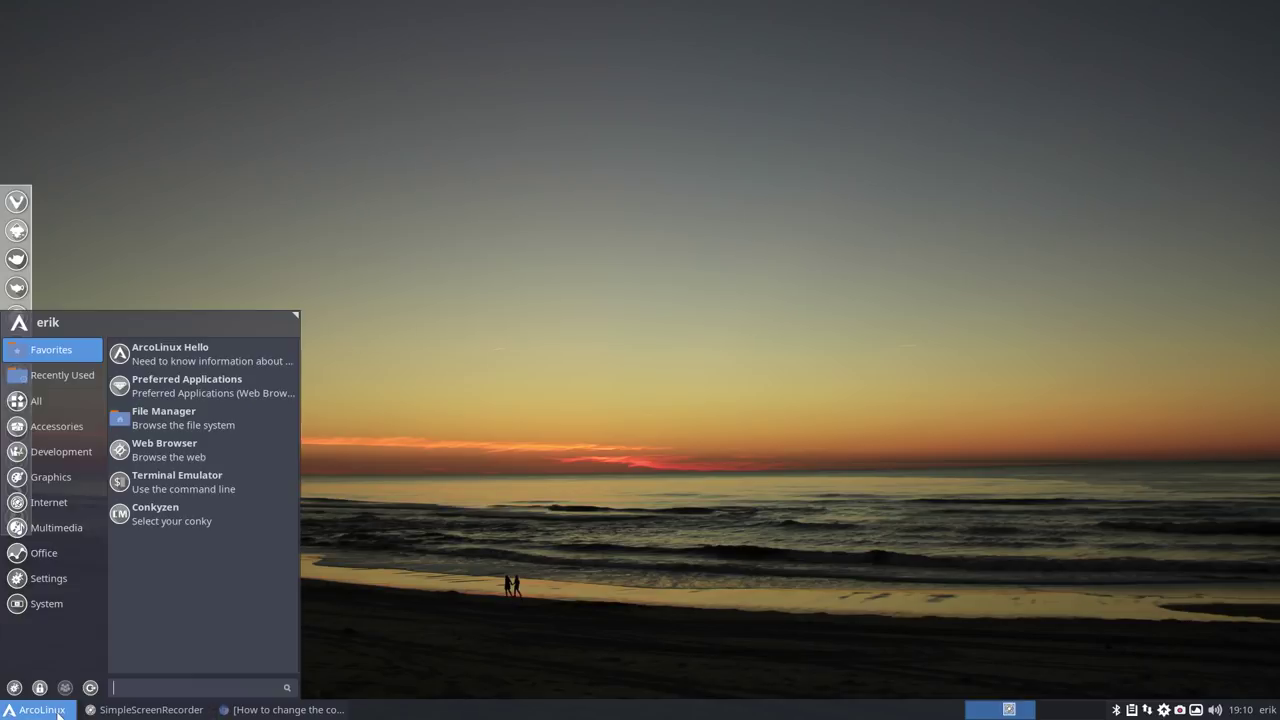
click(212, 520)
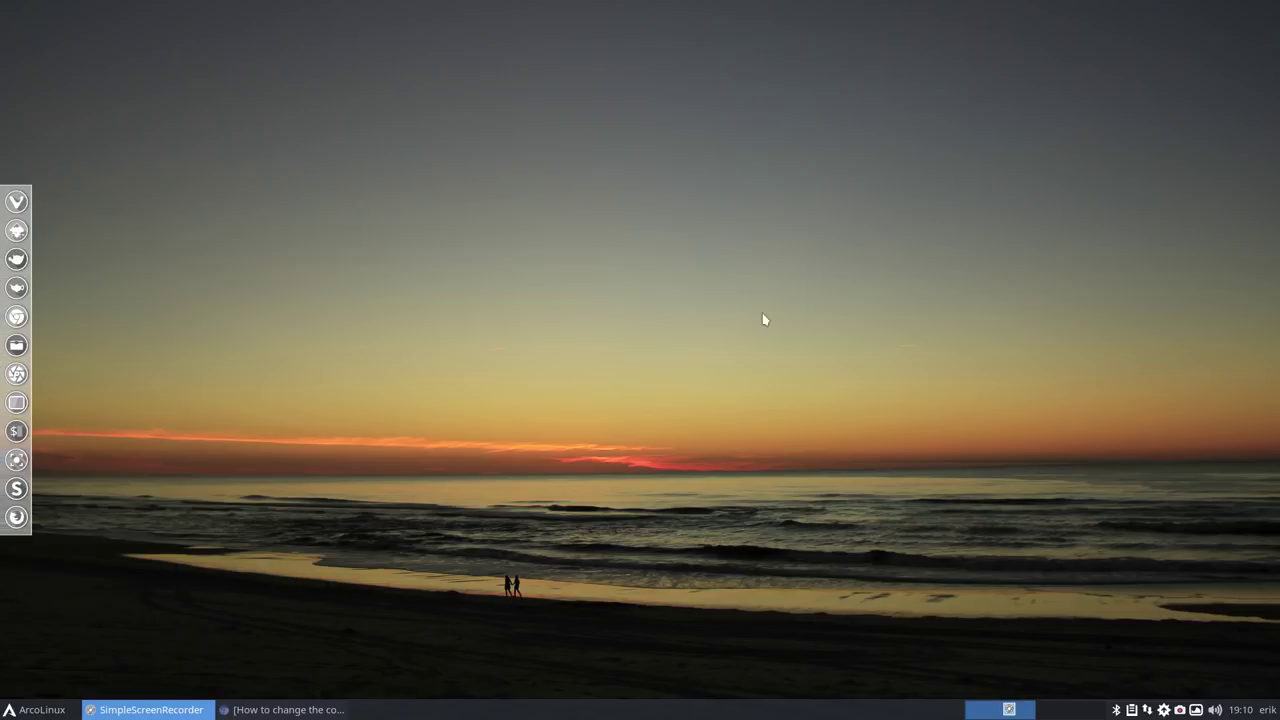
click(611, 257)
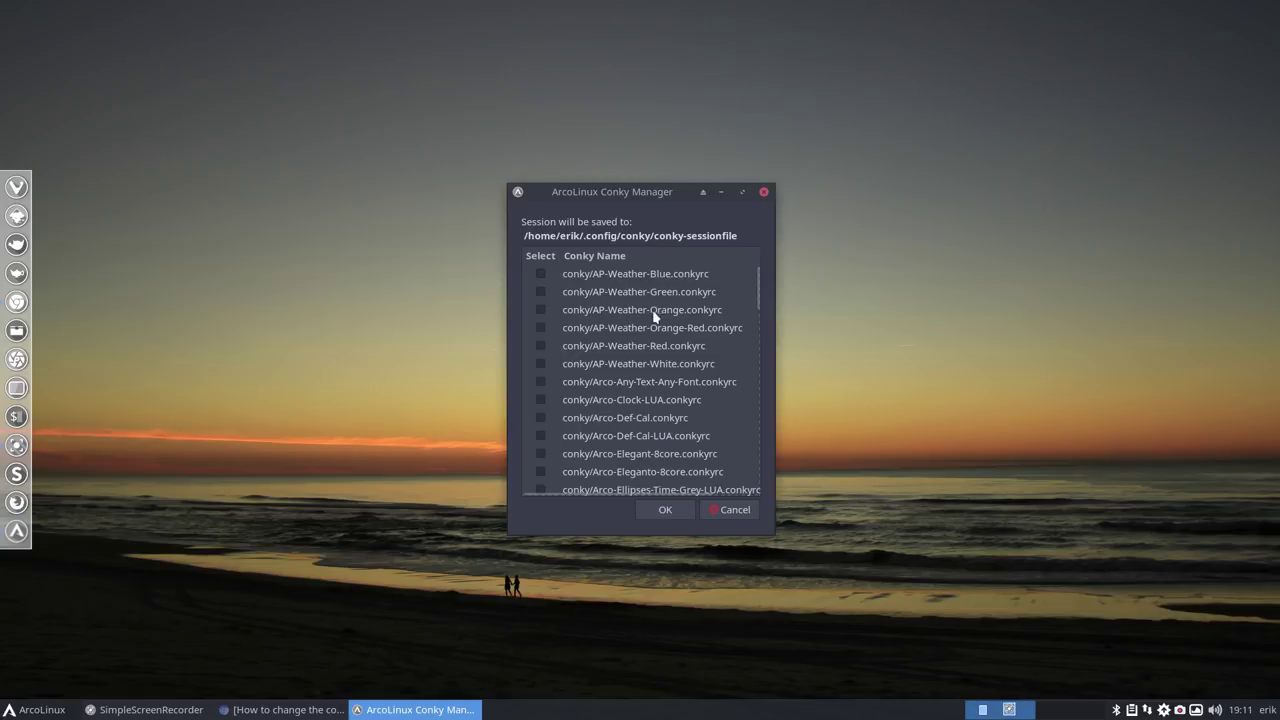
drag(665, 191, 547, 156)
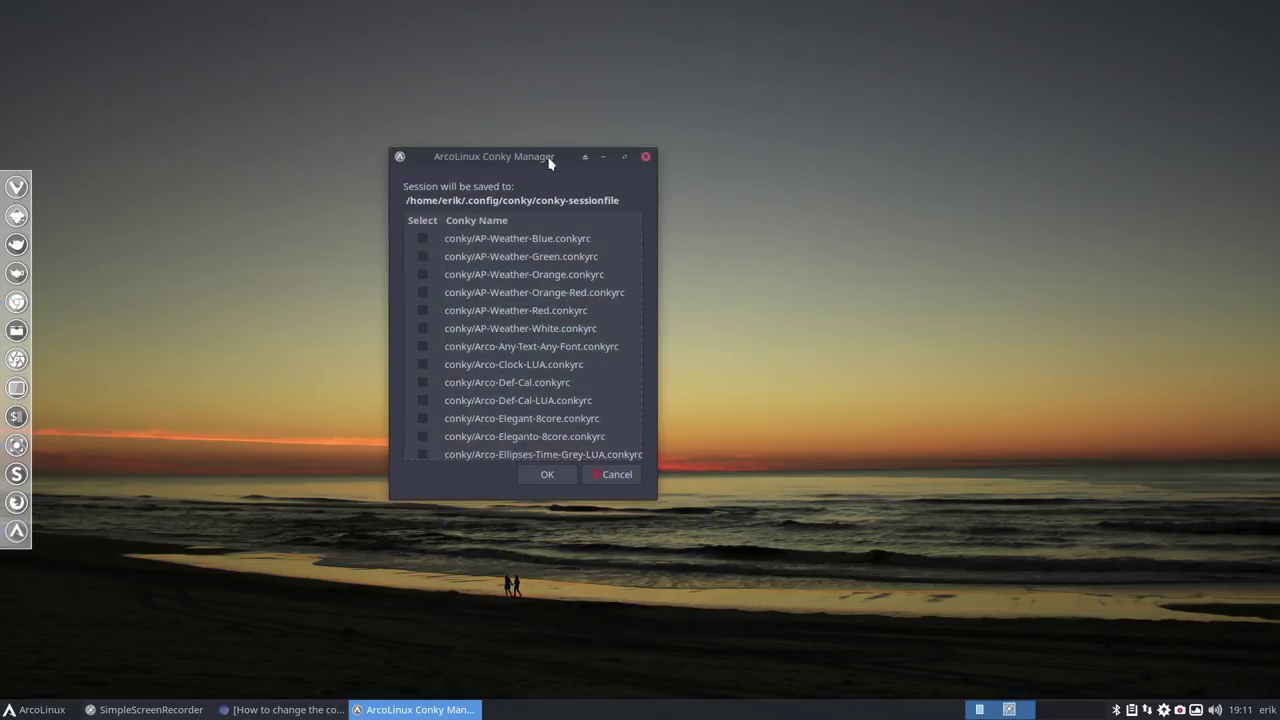
click(423, 278)
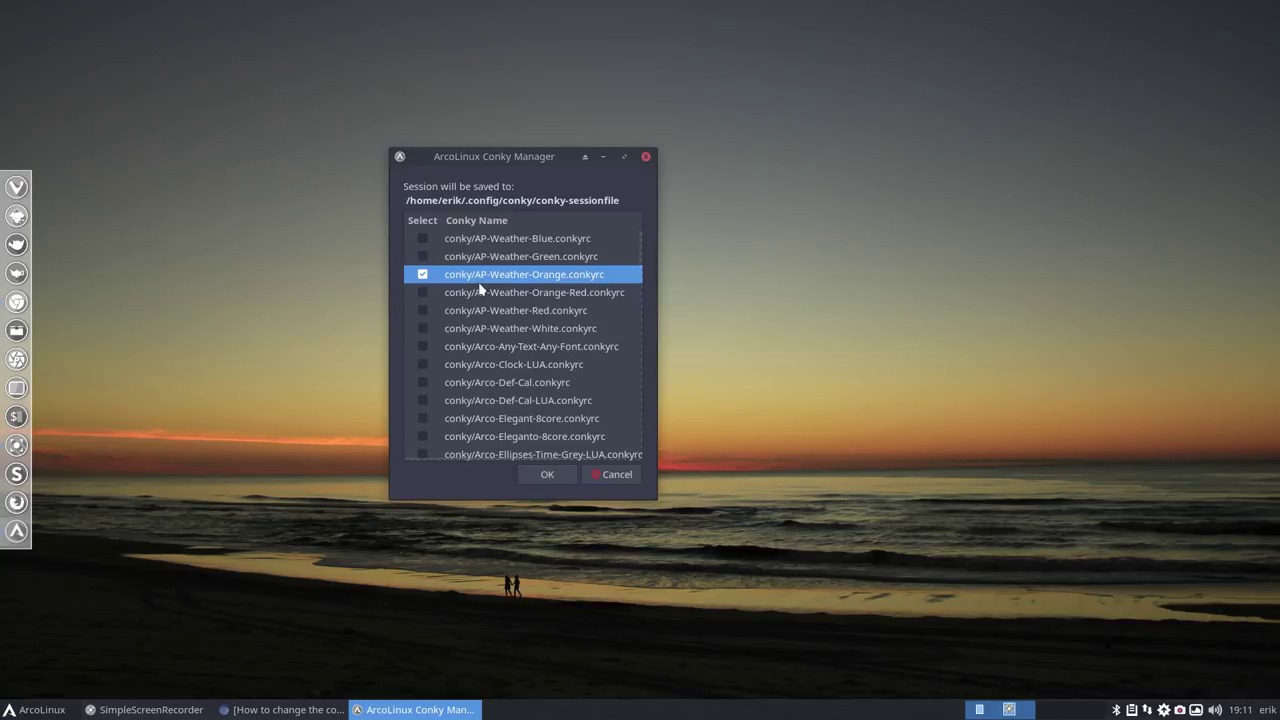
drag(523, 150, 1189, 26)
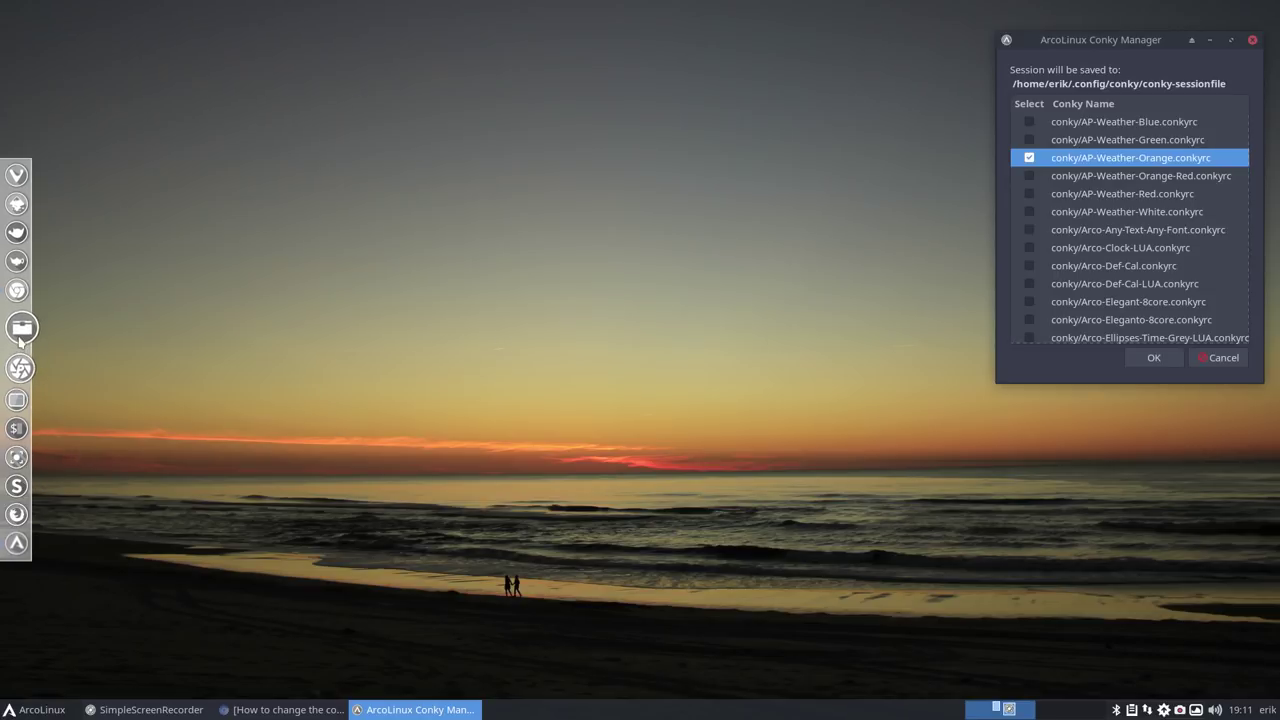
- Open the conky configuration folder in the file manager and select the six AP-Weather conkyrc files, Blue through White
click(22, 342)
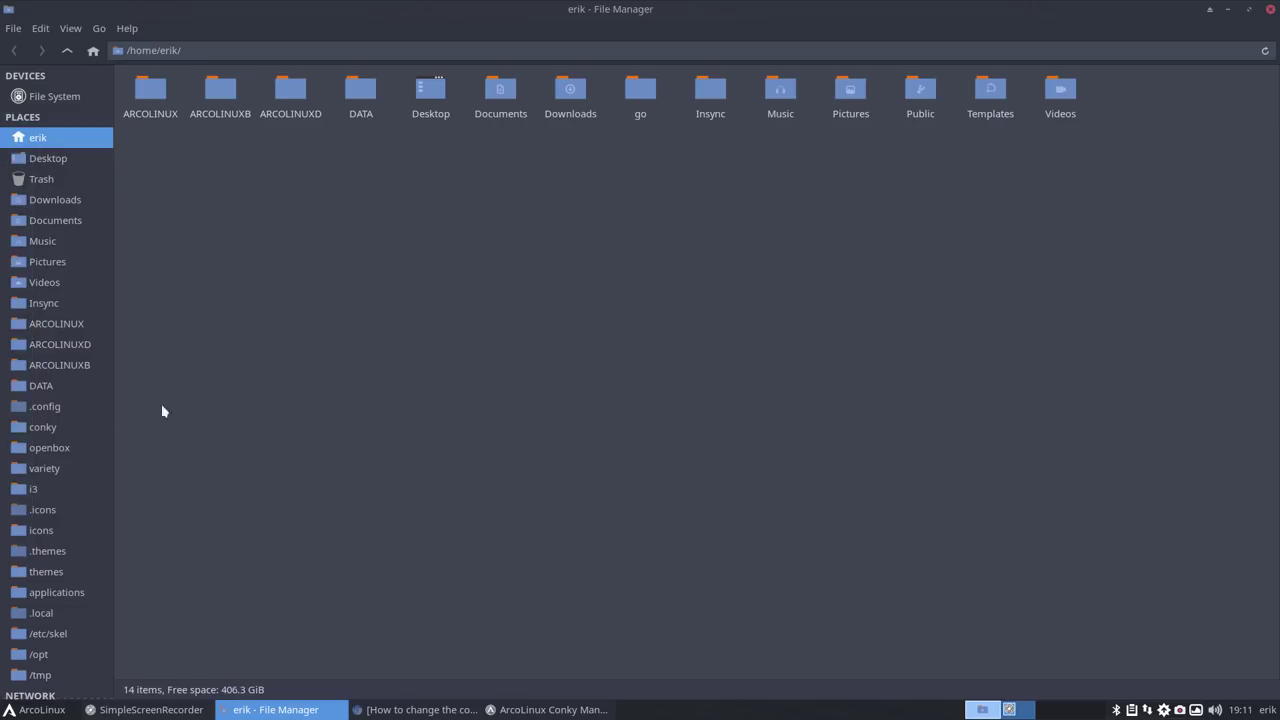
click(46, 427)
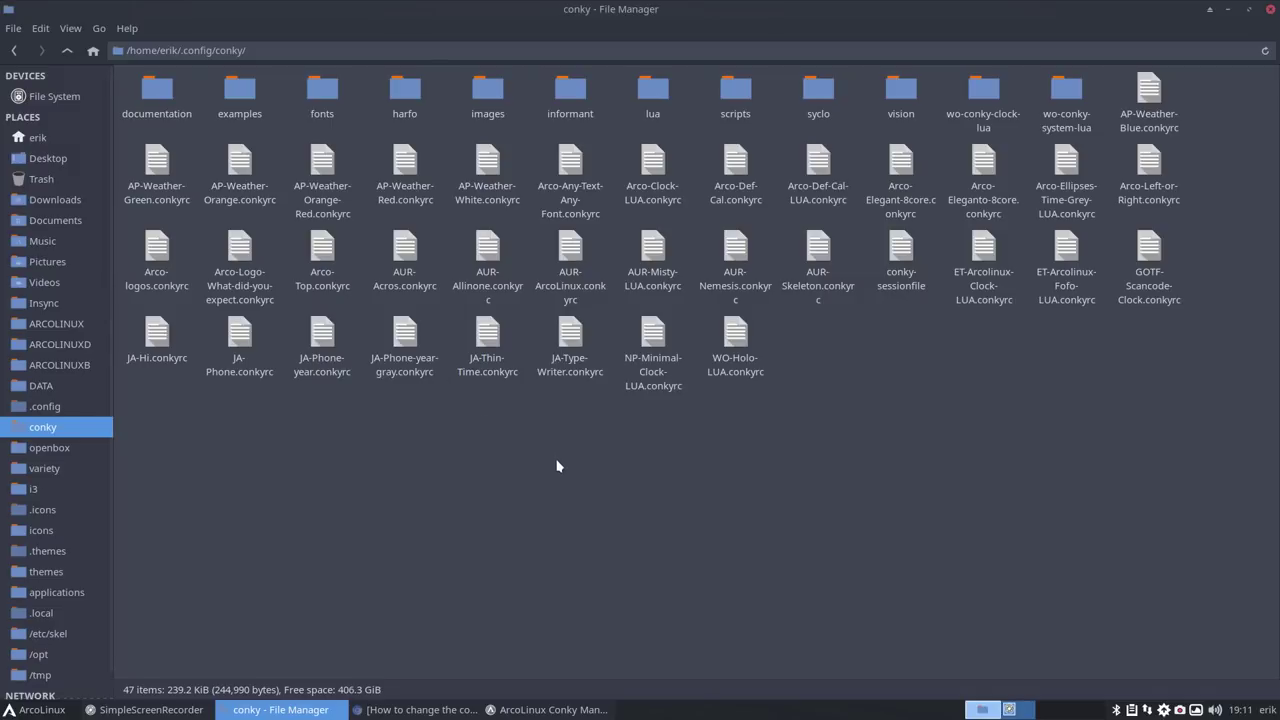
click(1148, 95)
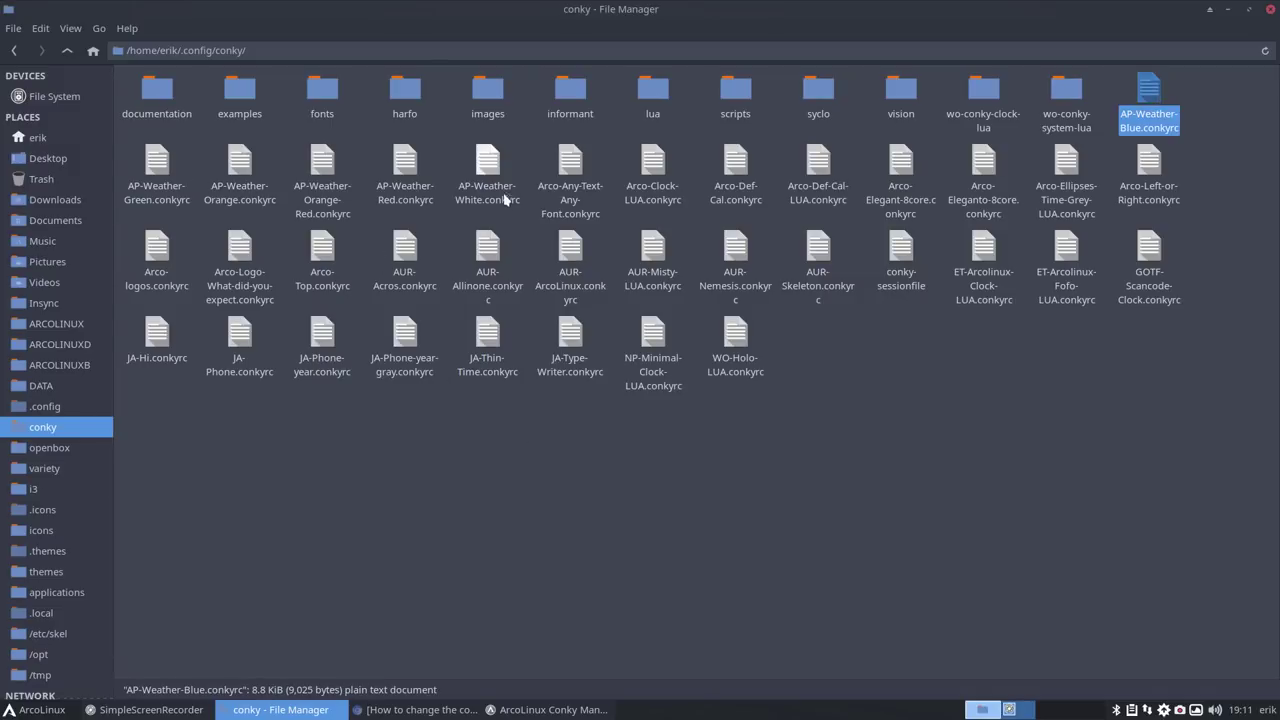
shift+click(488, 168)
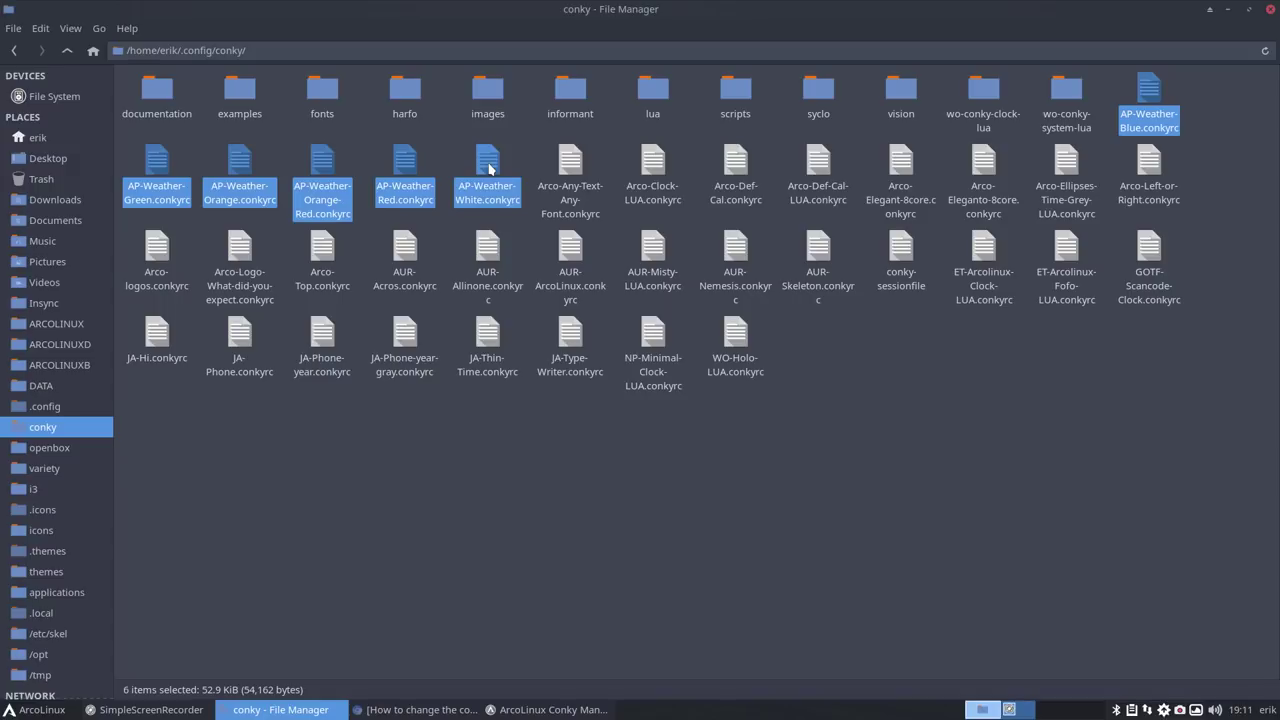
- Go to the /etc/skel folder and show its hidden files
click(62, 636)
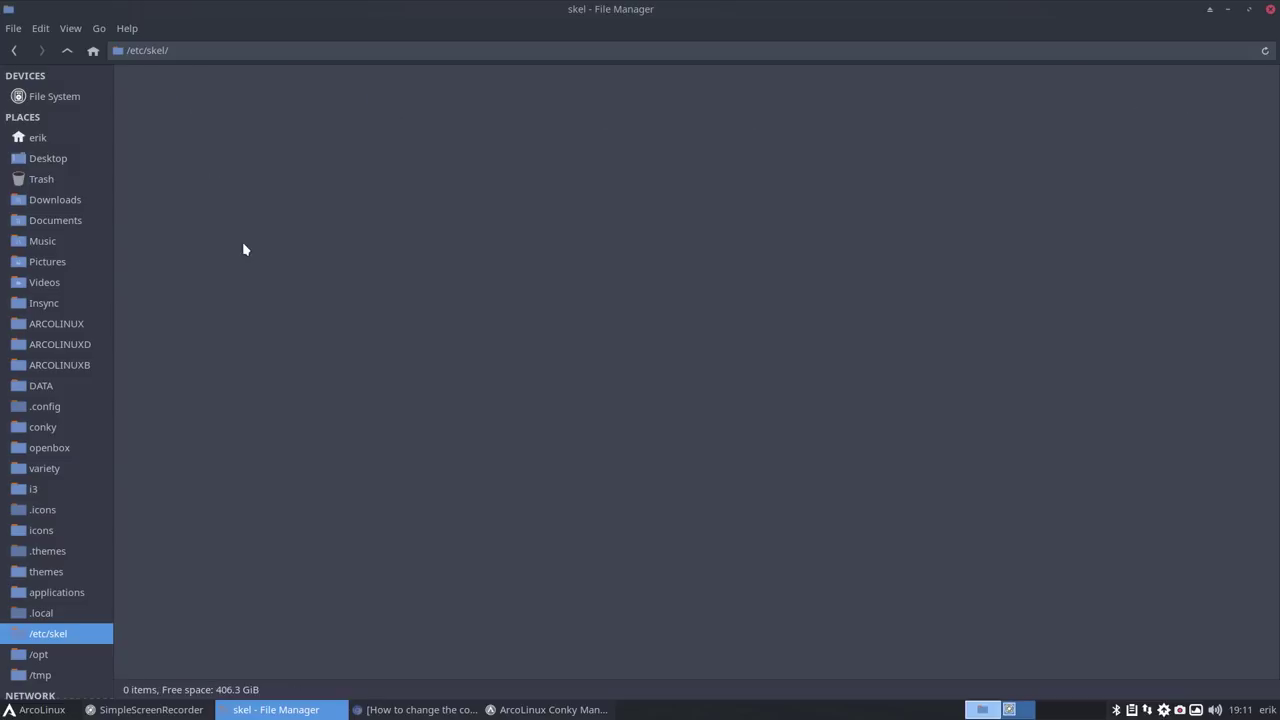
click(40, 28)
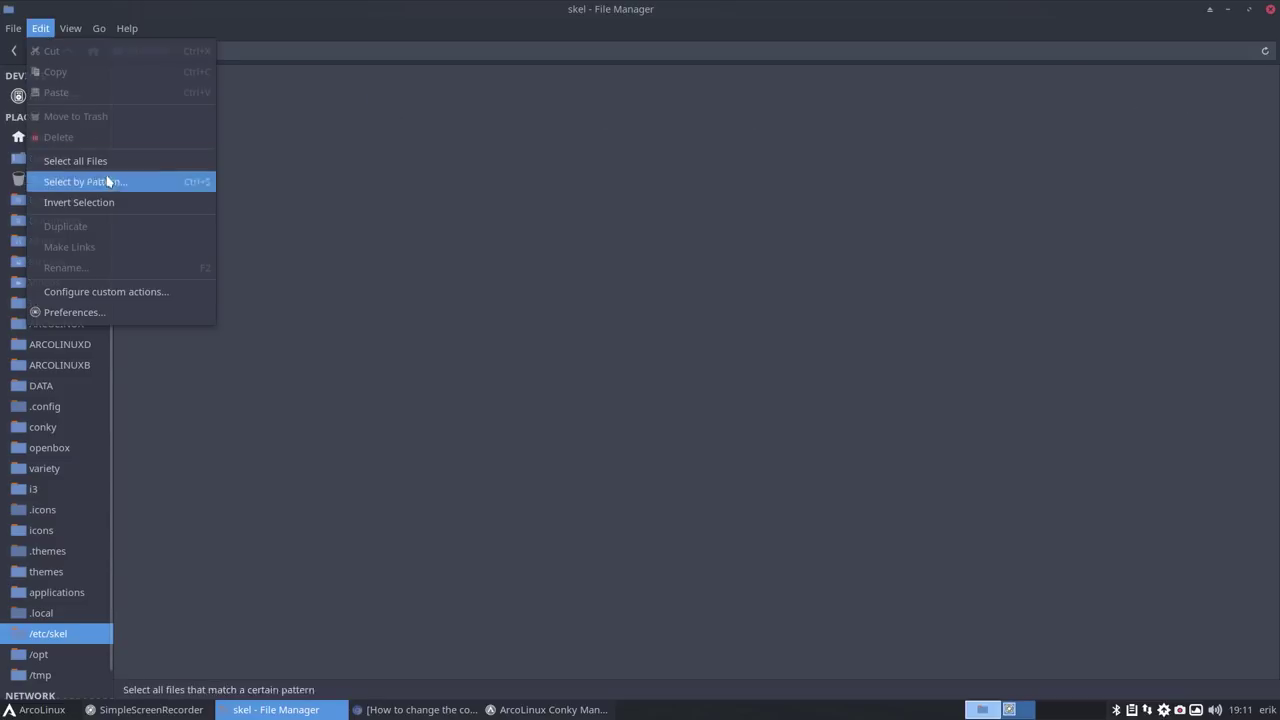
mouse_move(69, 30)
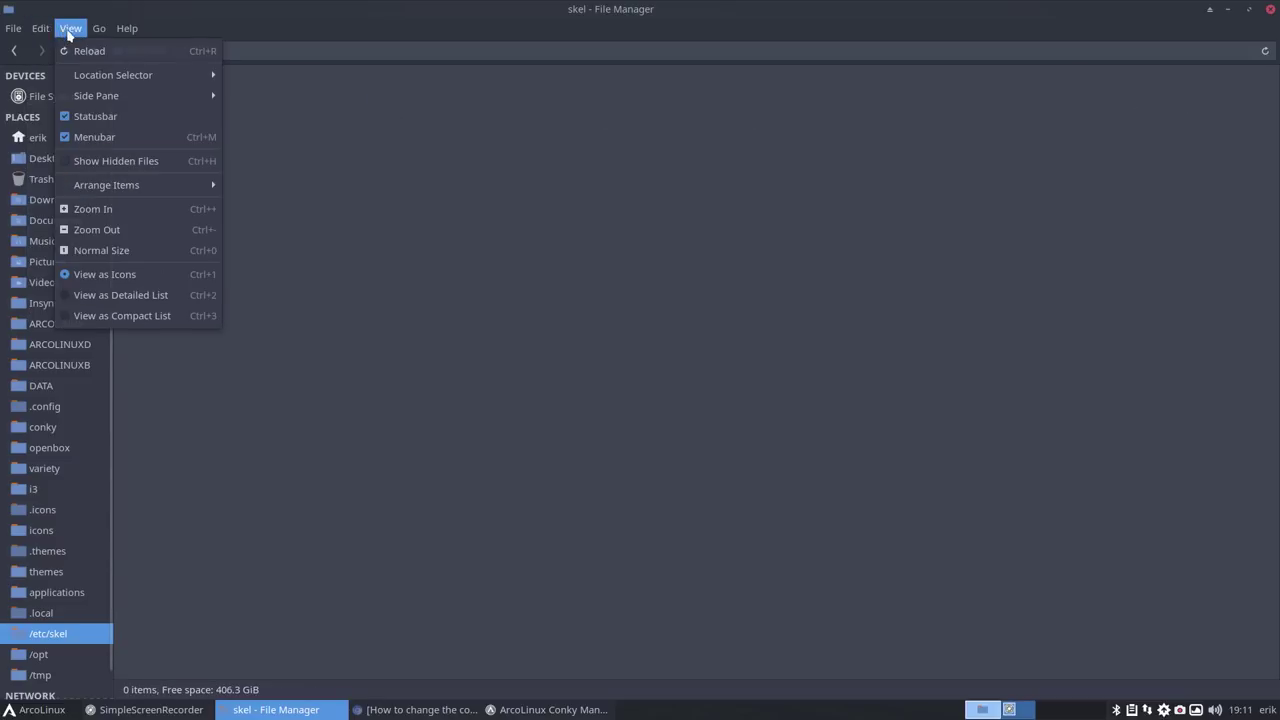
click(133, 161)
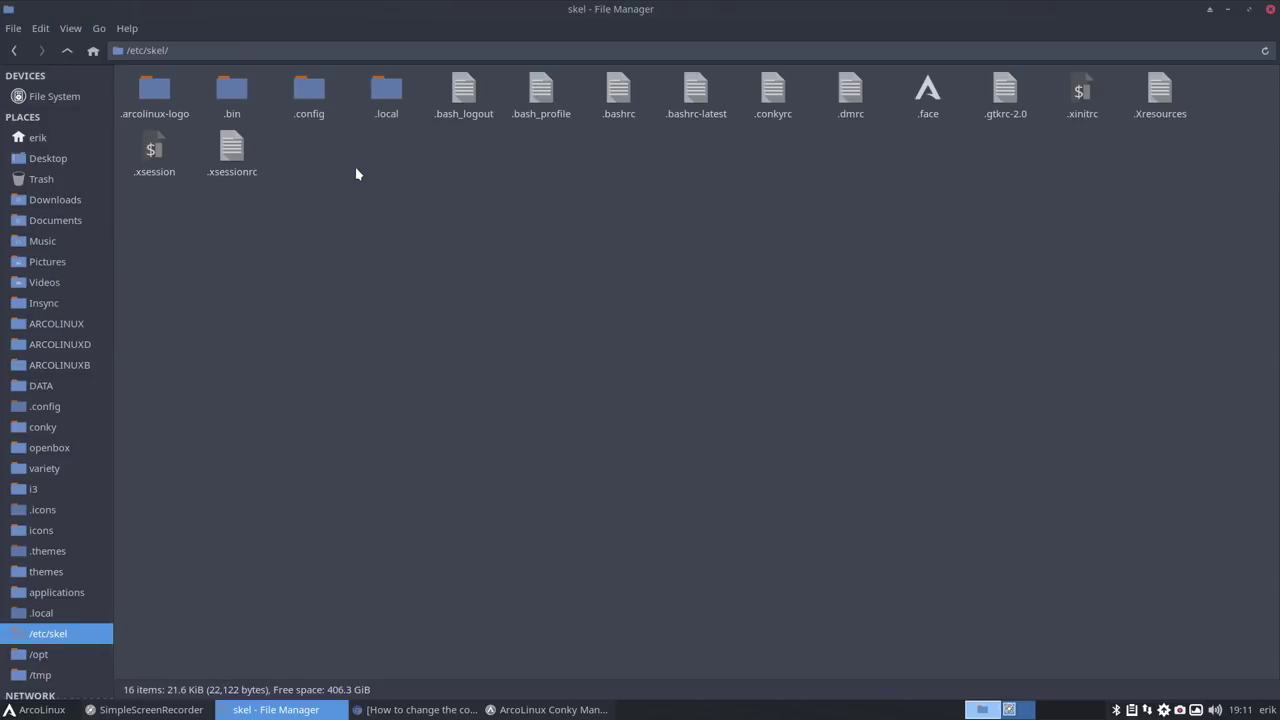
- List the shell aliases in a new terminal, examine the definition of the skel alias, and close the terminal
key(ctrl+alt+t)
text(alias)
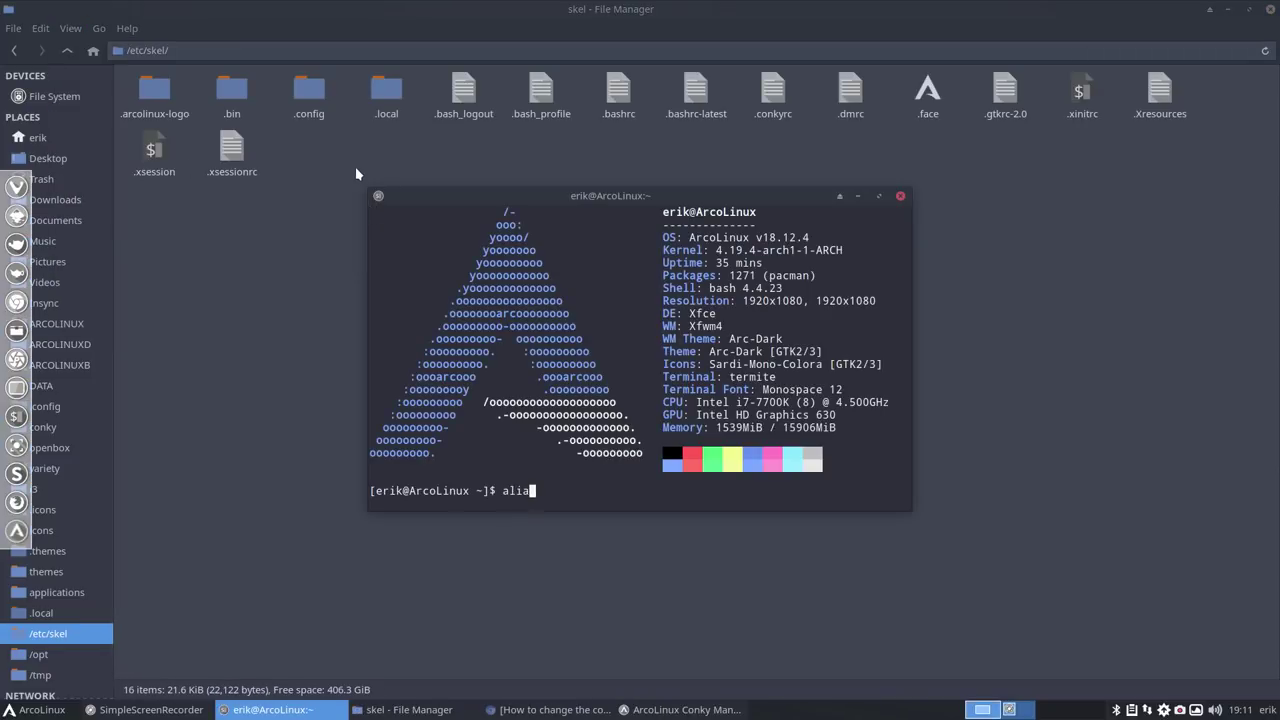
key(Return)
text(skel)
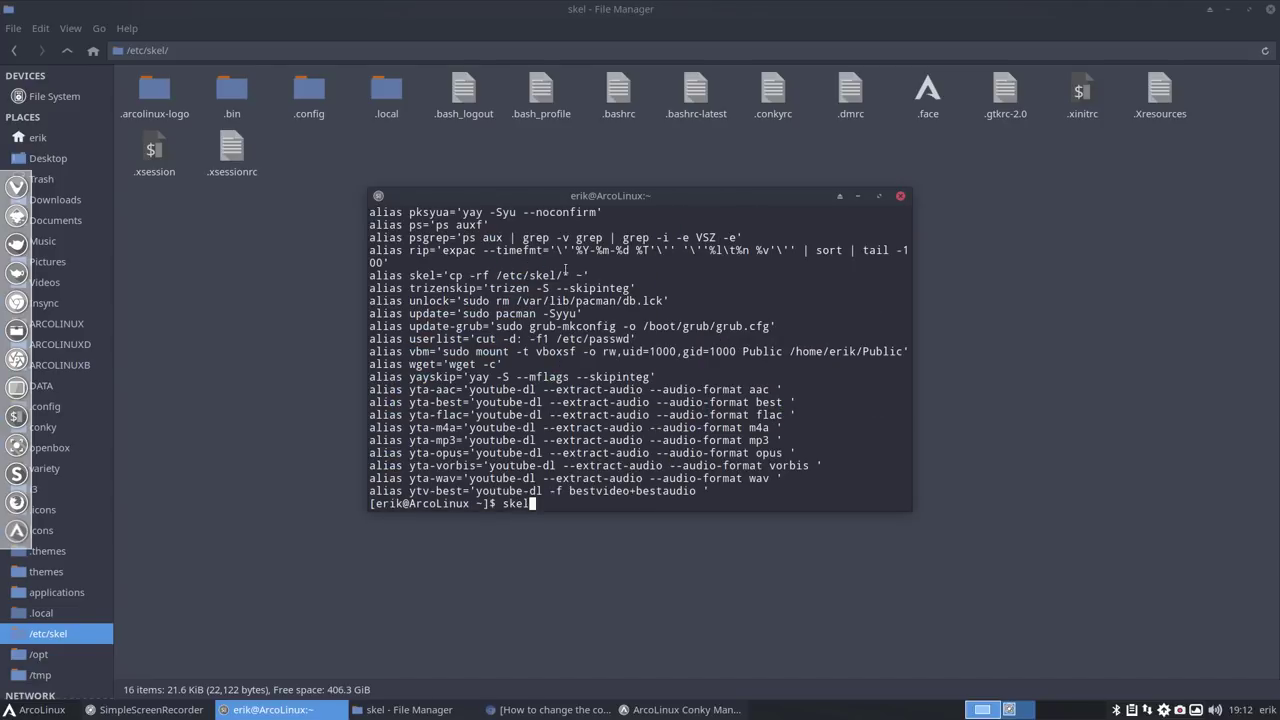
drag(908, 275, 465, 269)
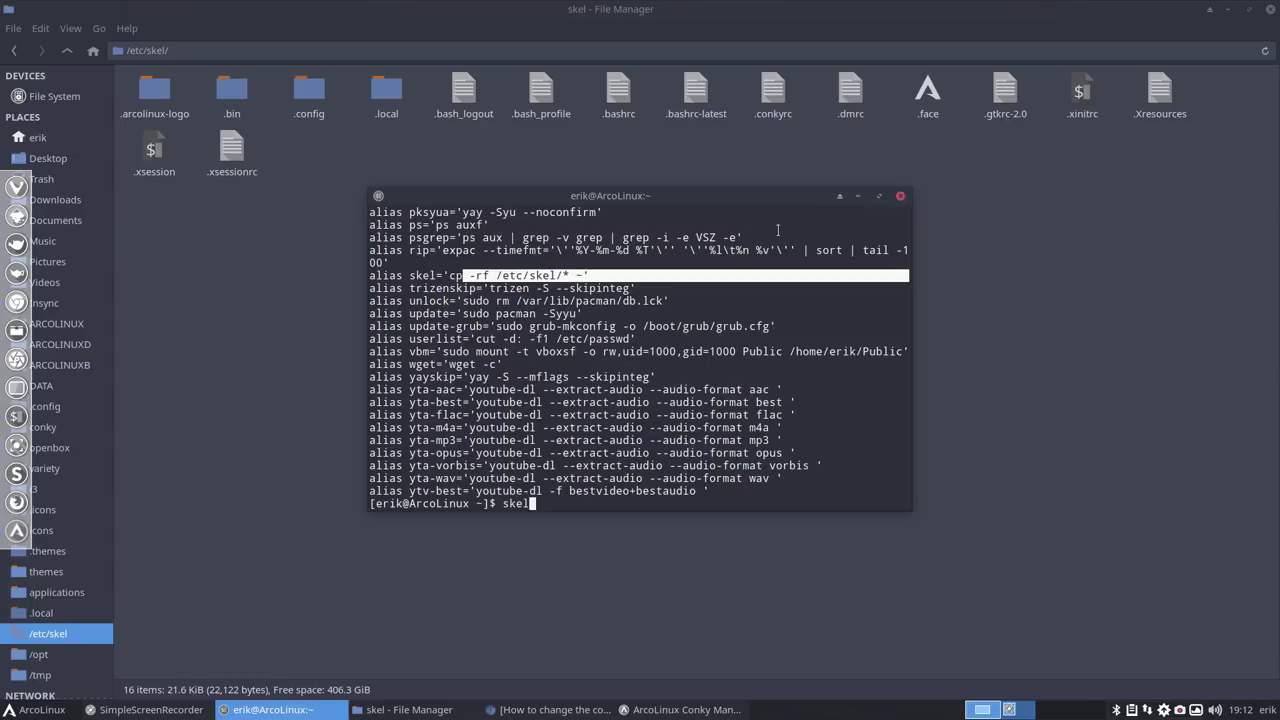
click(900, 196)
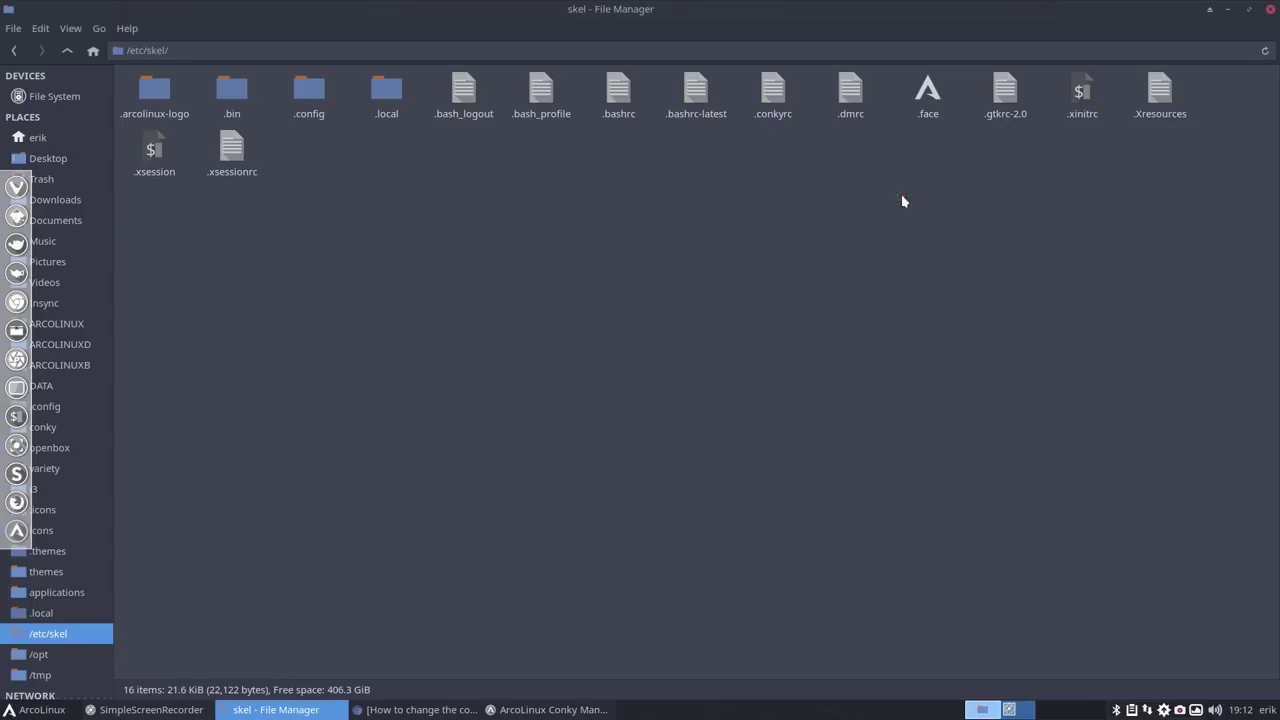
- Return to the conky folder and duplicate AP-Weather-Orange.conkyrc there
click(16, 52)
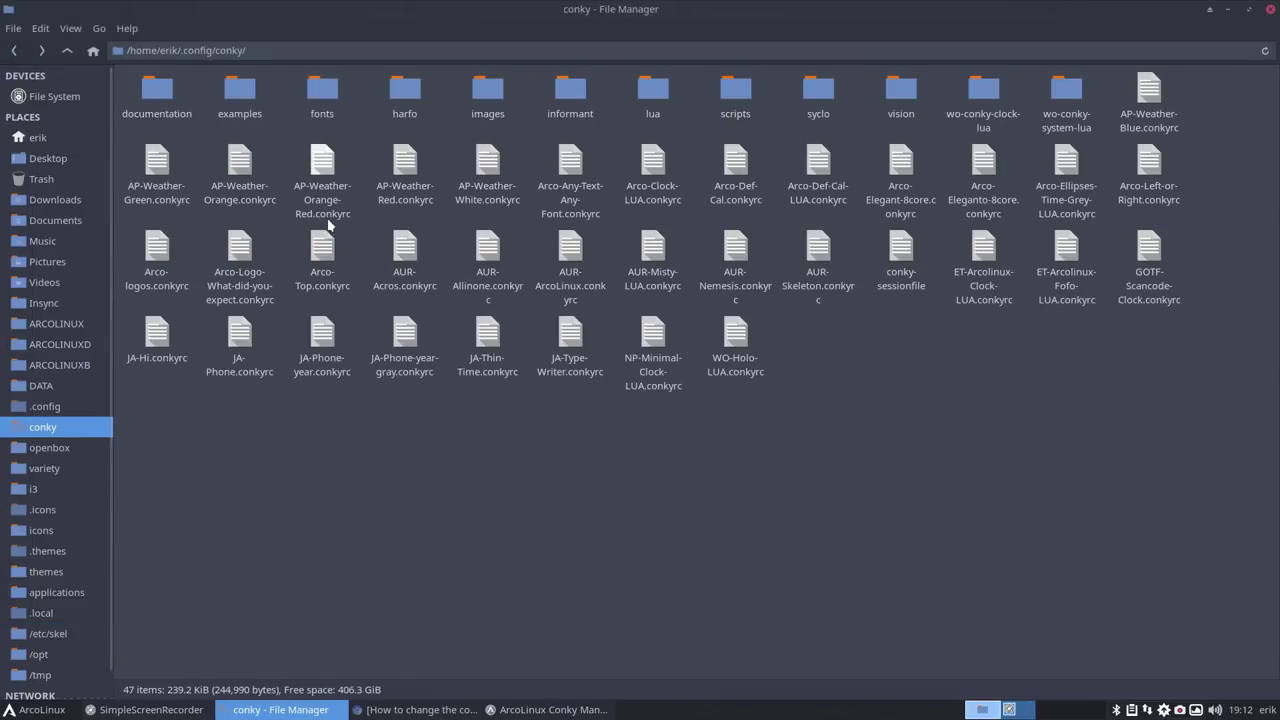
click(320, 165)
click(245, 163)
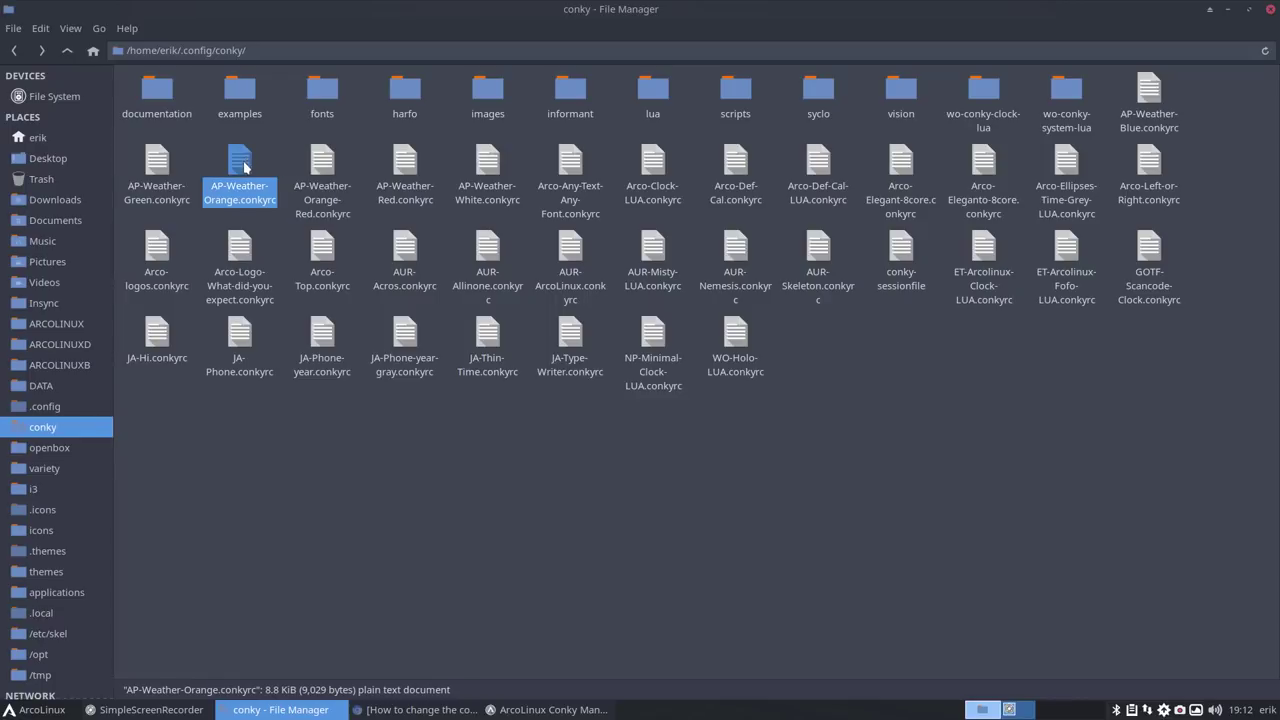
key(ctrl+v)
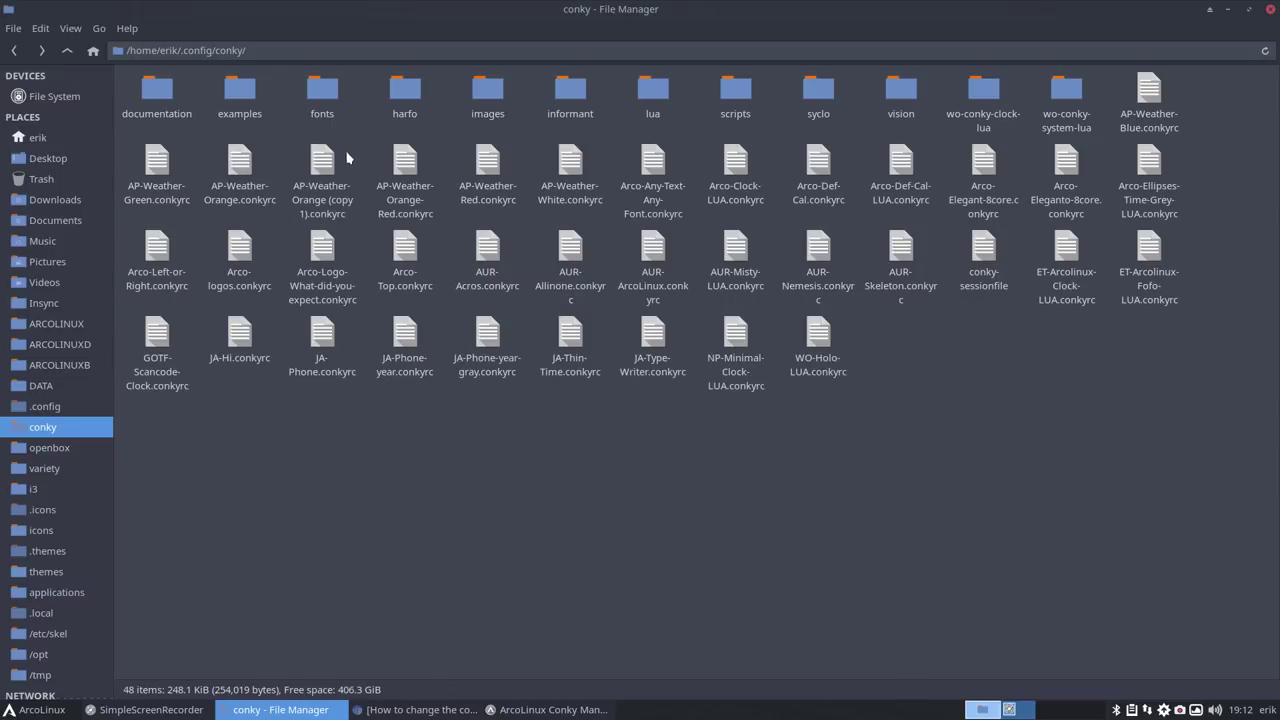
- Rename the duplicated AP-Weather-Orange file, replacing the "(copy 1)" part with a hyphen and the user's first name
click(324, 163)
key(F2)
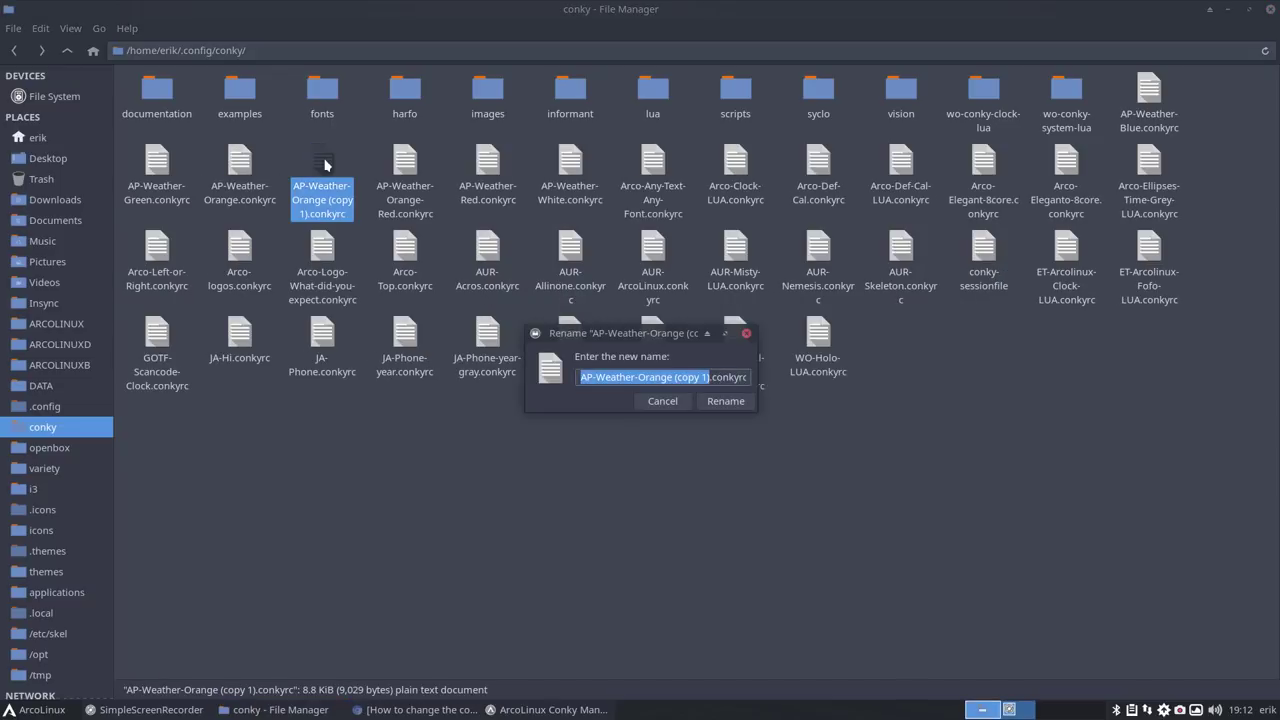
key(Right)
key(BackSpace)
key(BackSpace)
key(BackSpace)
key(BackSpace)
key(BackSpace)
key(BackSpace)
key(BackSpace)
key(BackSpace)
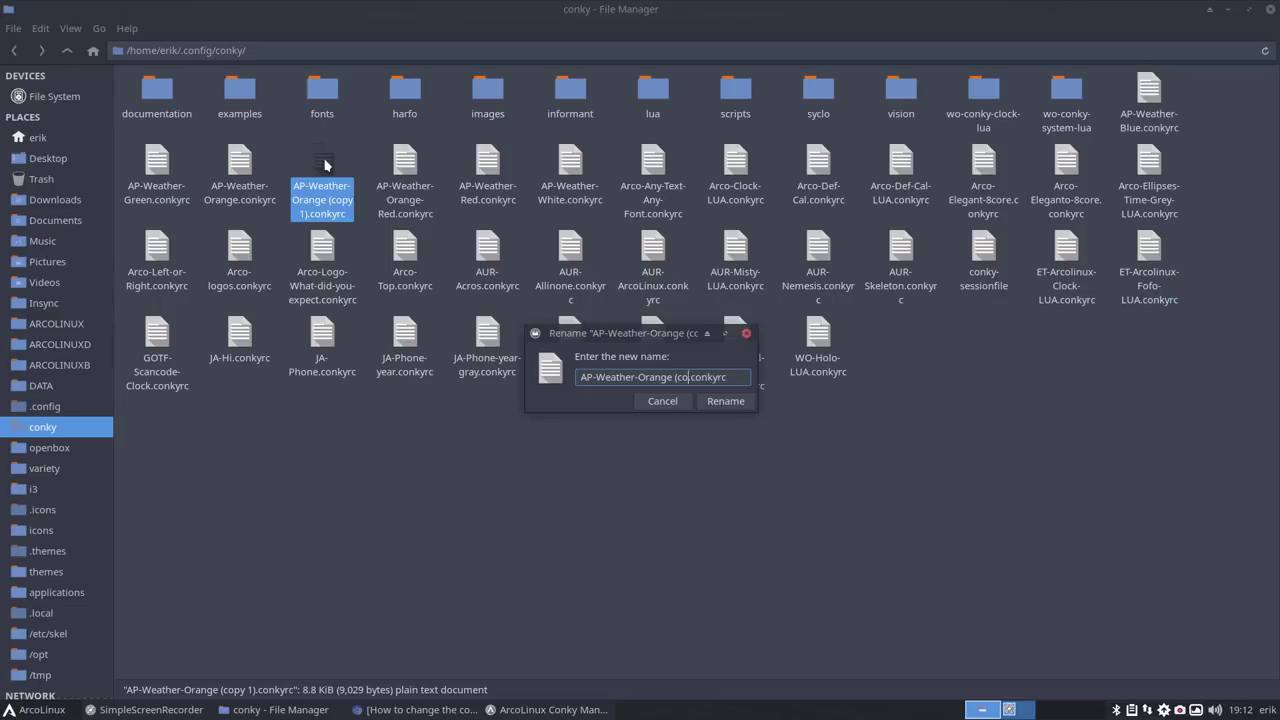
key(BackSpace)
text(-erik)
click(731, 403)
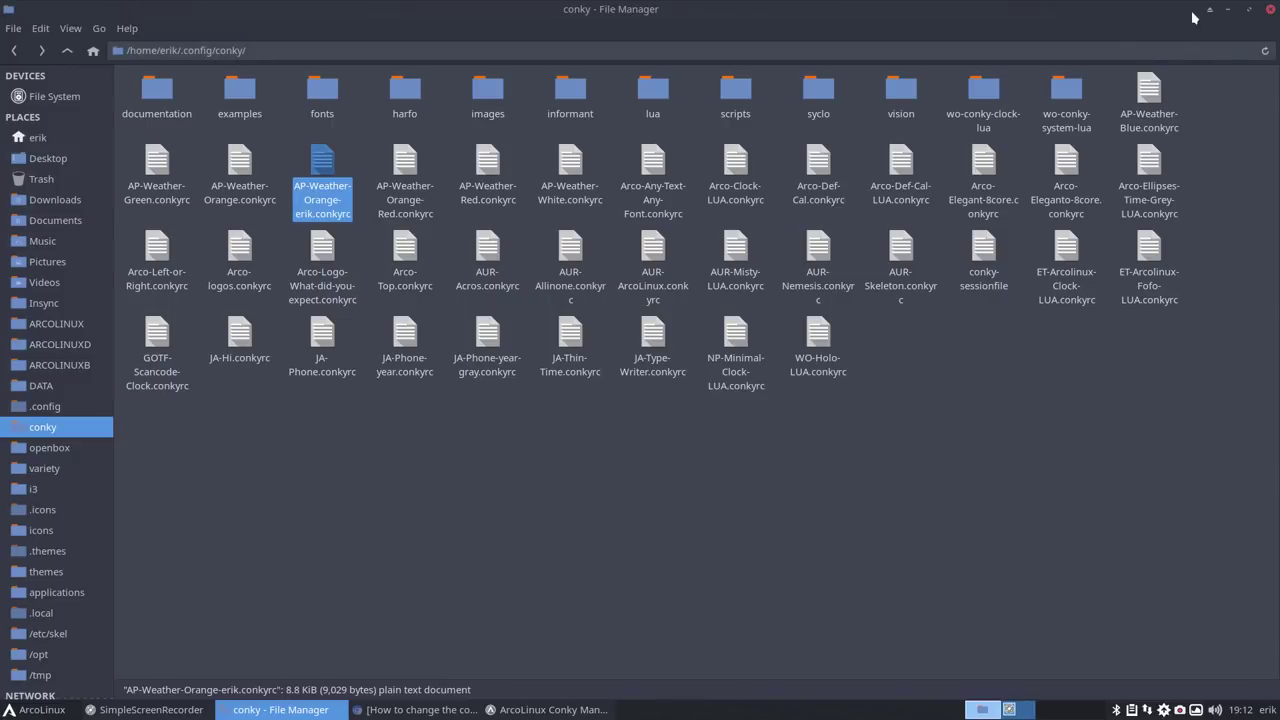
- Untick AP-Weather-Orange.conkyrc, cancel the Conky Manager dialog, and relaunch Conkyzen to reload the list of conkies
click(1229, 12)
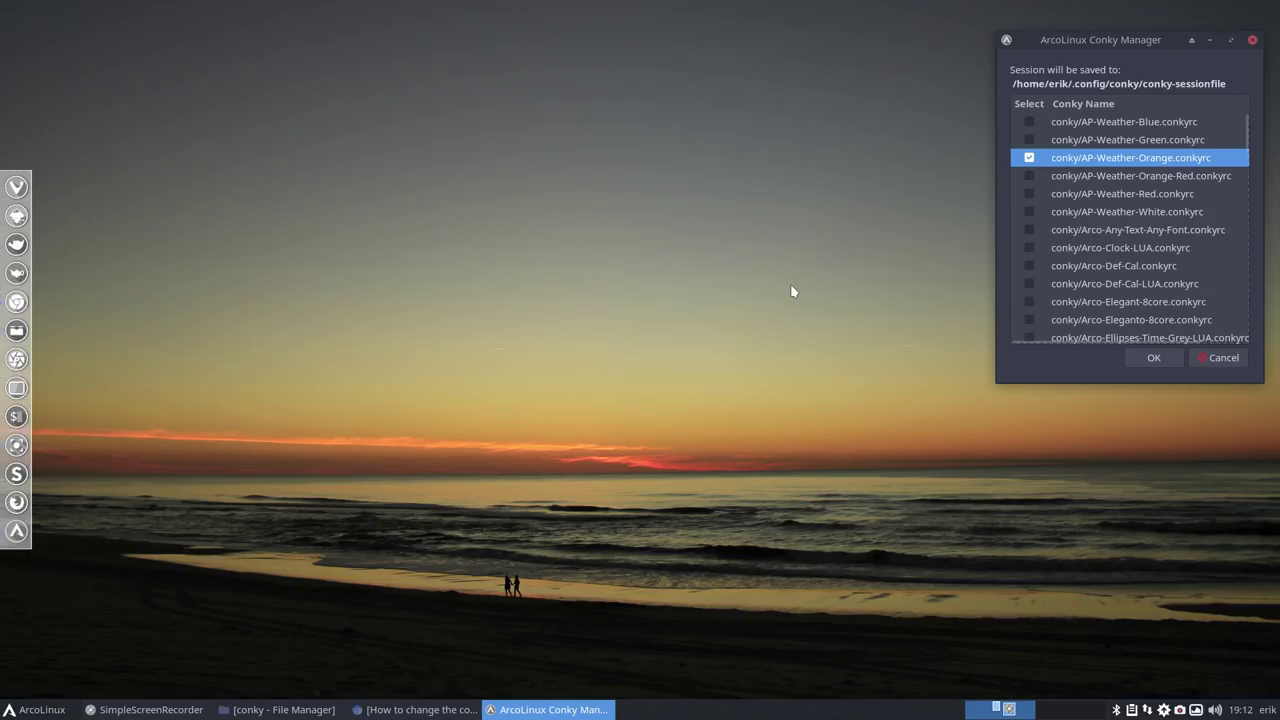
click(1029, 158)
click(1200, 356)
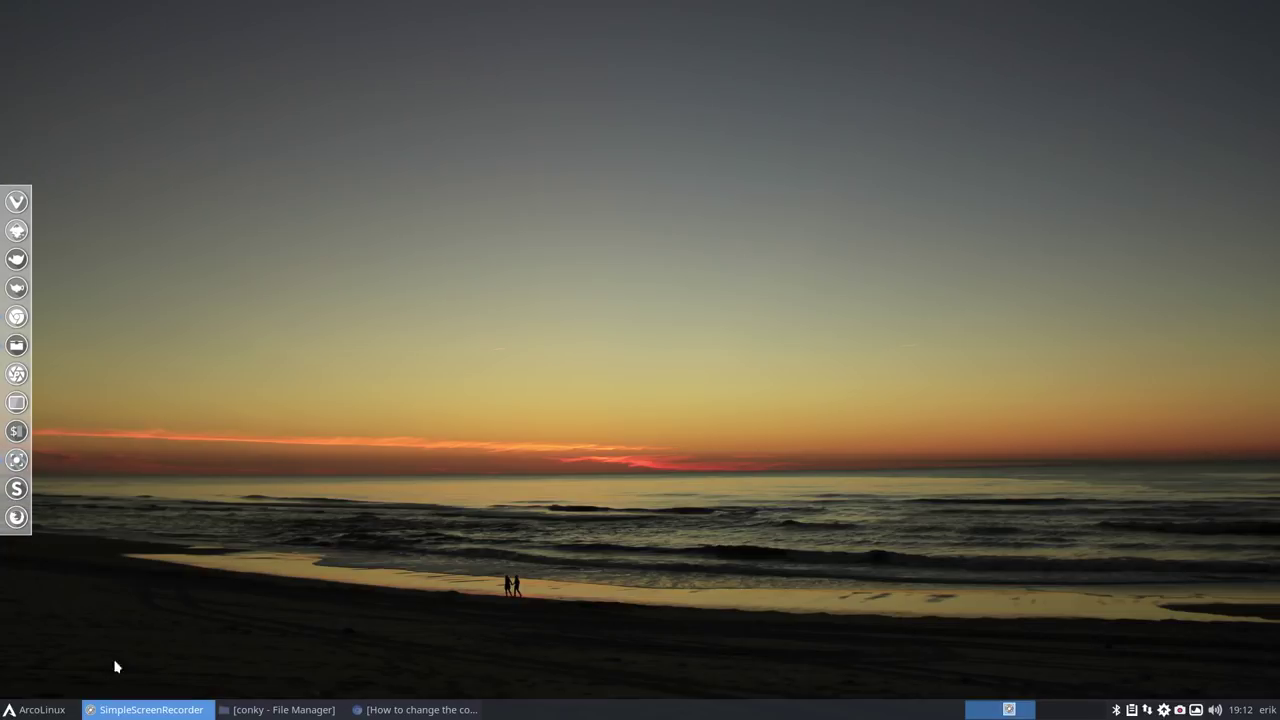
click(35, 709)
click(255, 513)
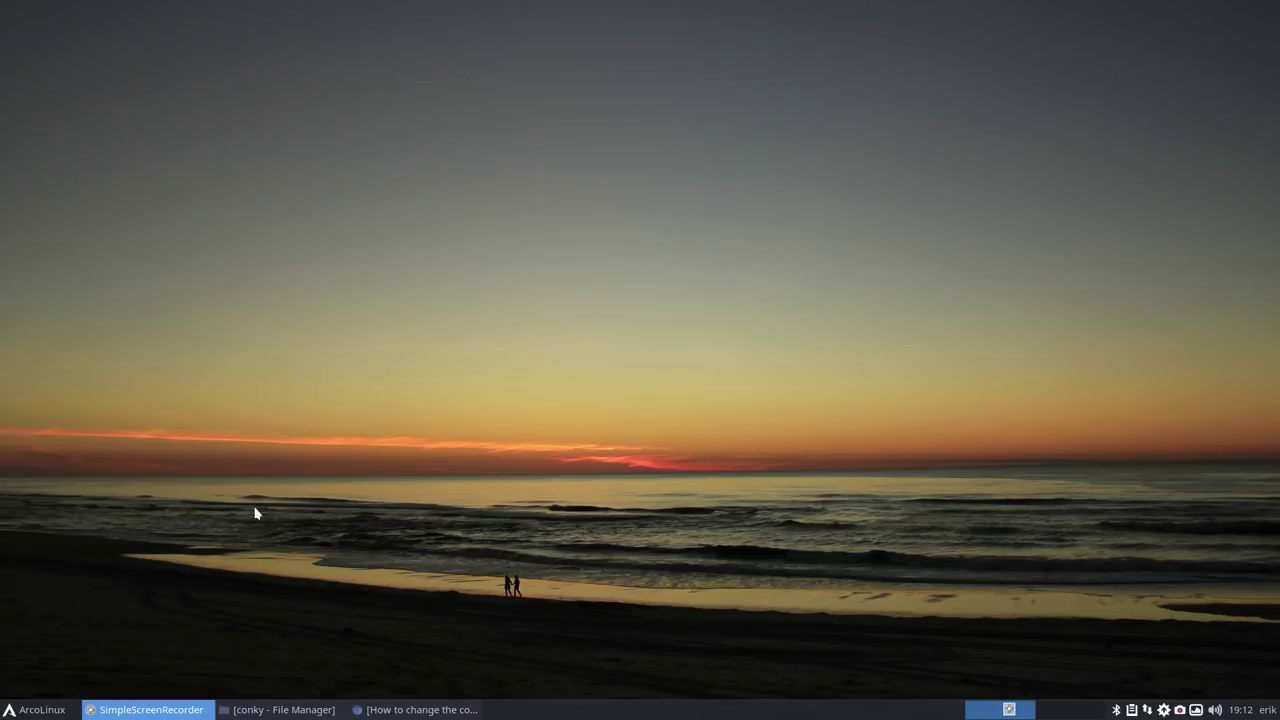
- Sort the conkies by name, tick the AP-Weather-Orange copy carrying the user's first name, and confirm the selection
click(597, 257)
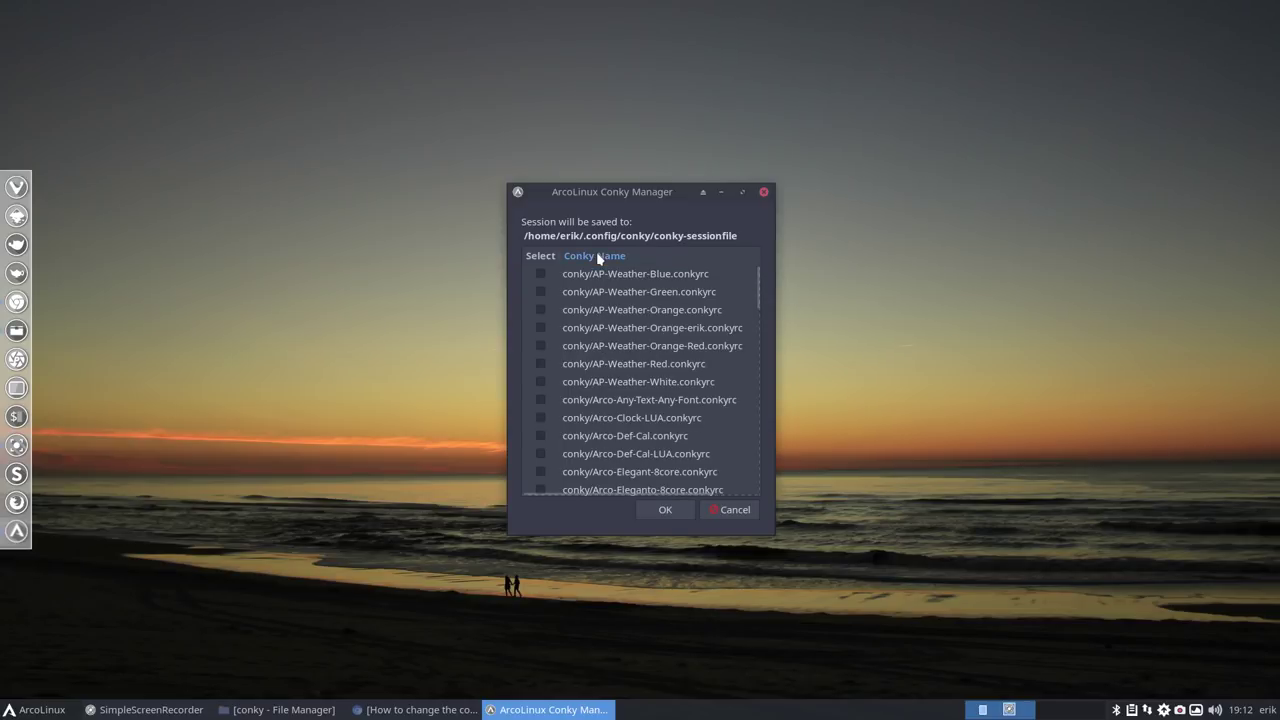
click(698, 331)
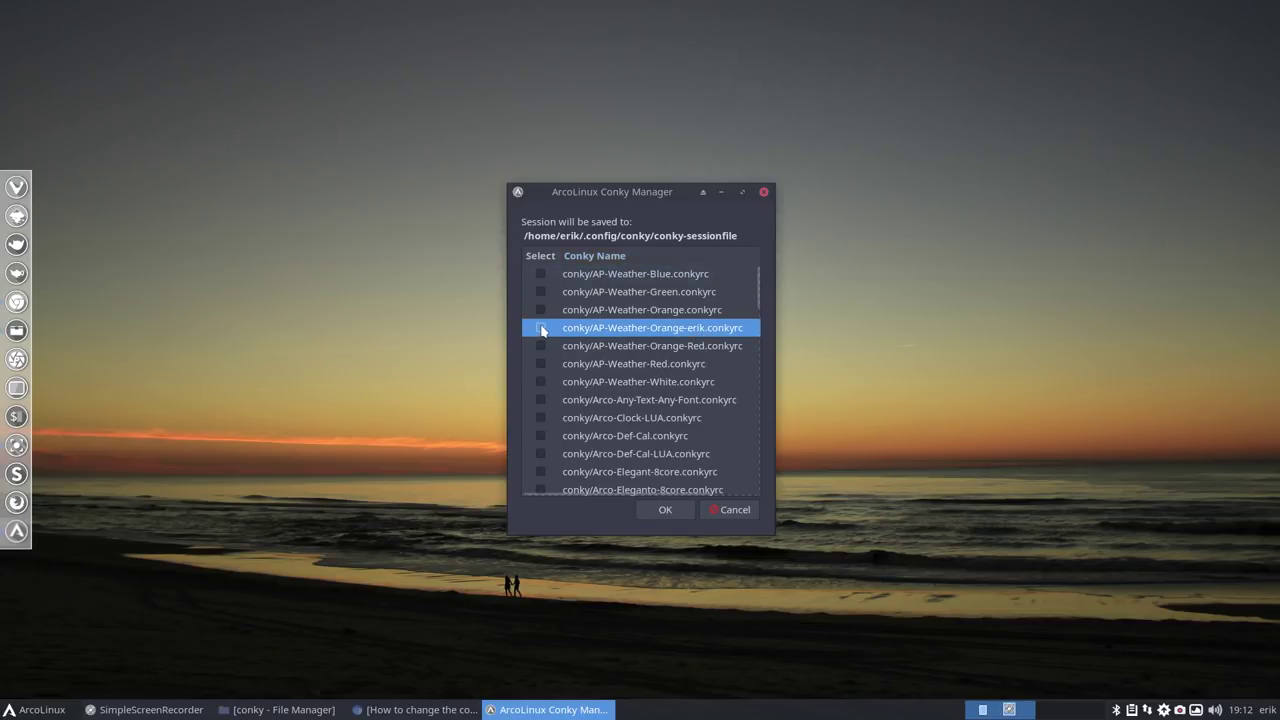
click(541, 329)
click(683, 512)
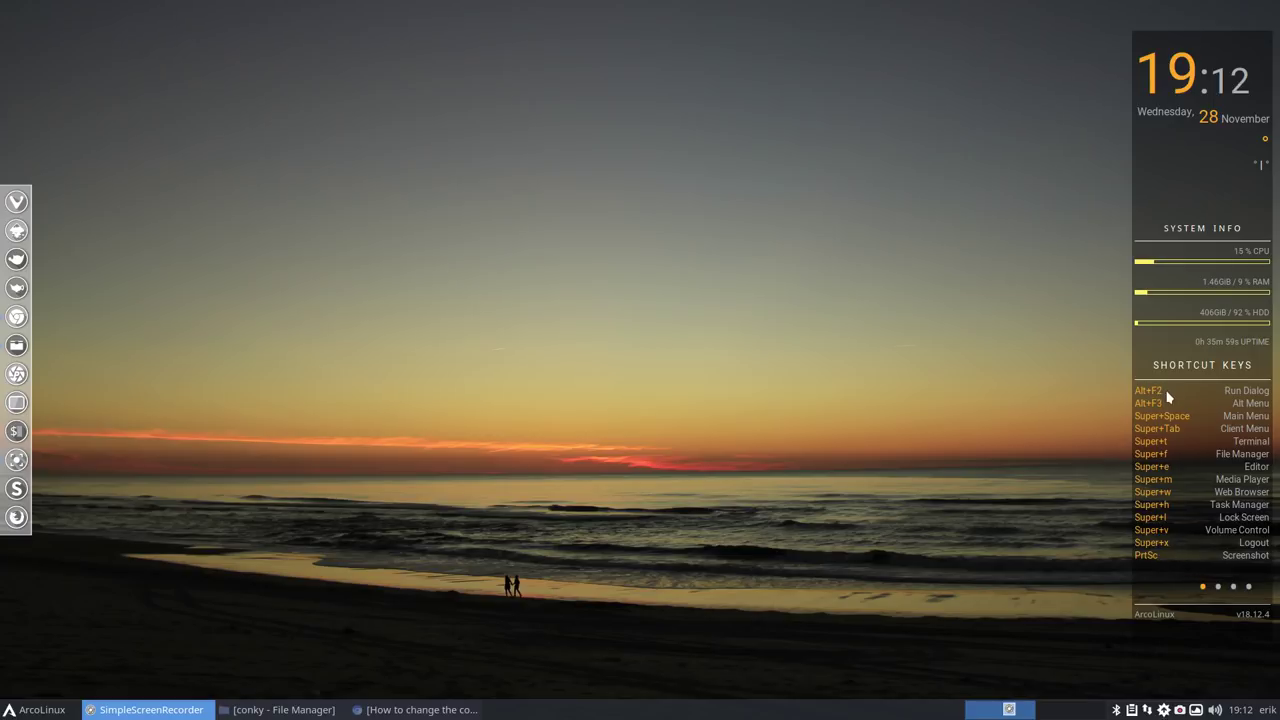
- Try out the Run Dialog and Alt Menu entries listed under the conky's shortcut keys, dismissing each one
key(alt+F2)
key(Escape)
key(alt+F3)
key(Escape)
key(alt+F3)
key(Escape)
right_click(511, 224)
- Relaunch Conkyzen and confirm its dialog with no conky ticked
click(140, 666)
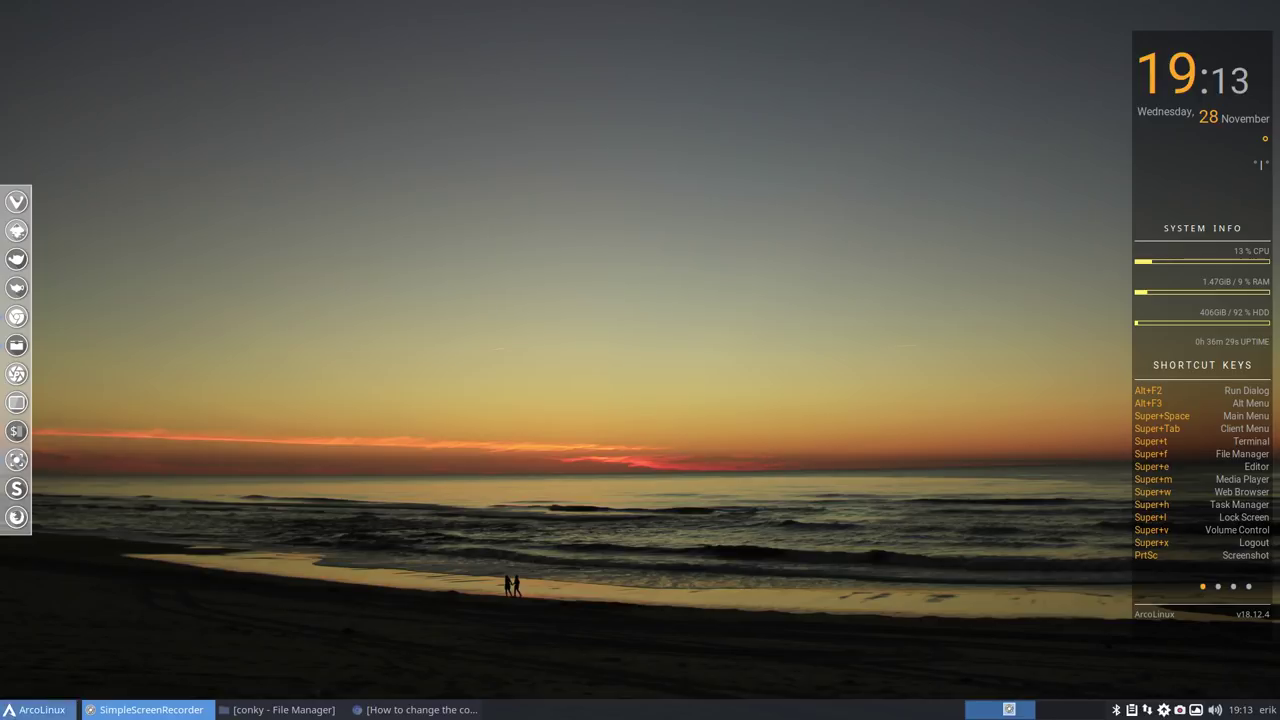
click(170, 515)
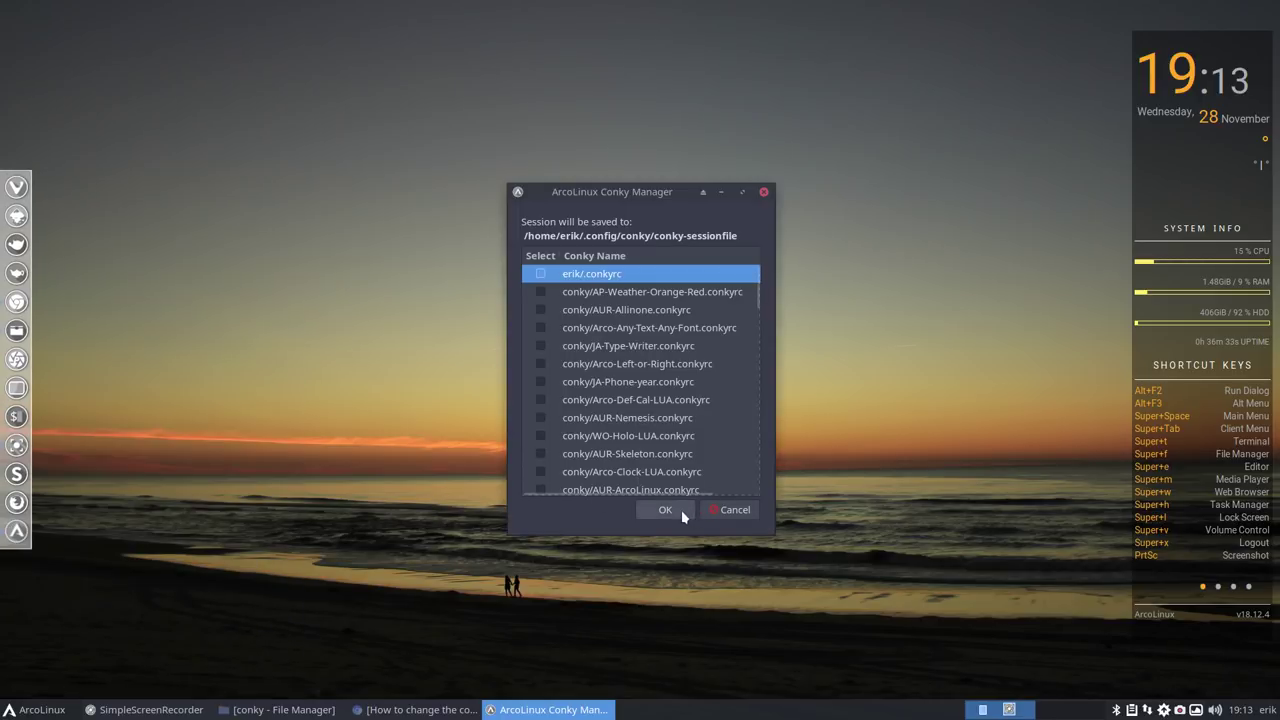
click(681, 513)
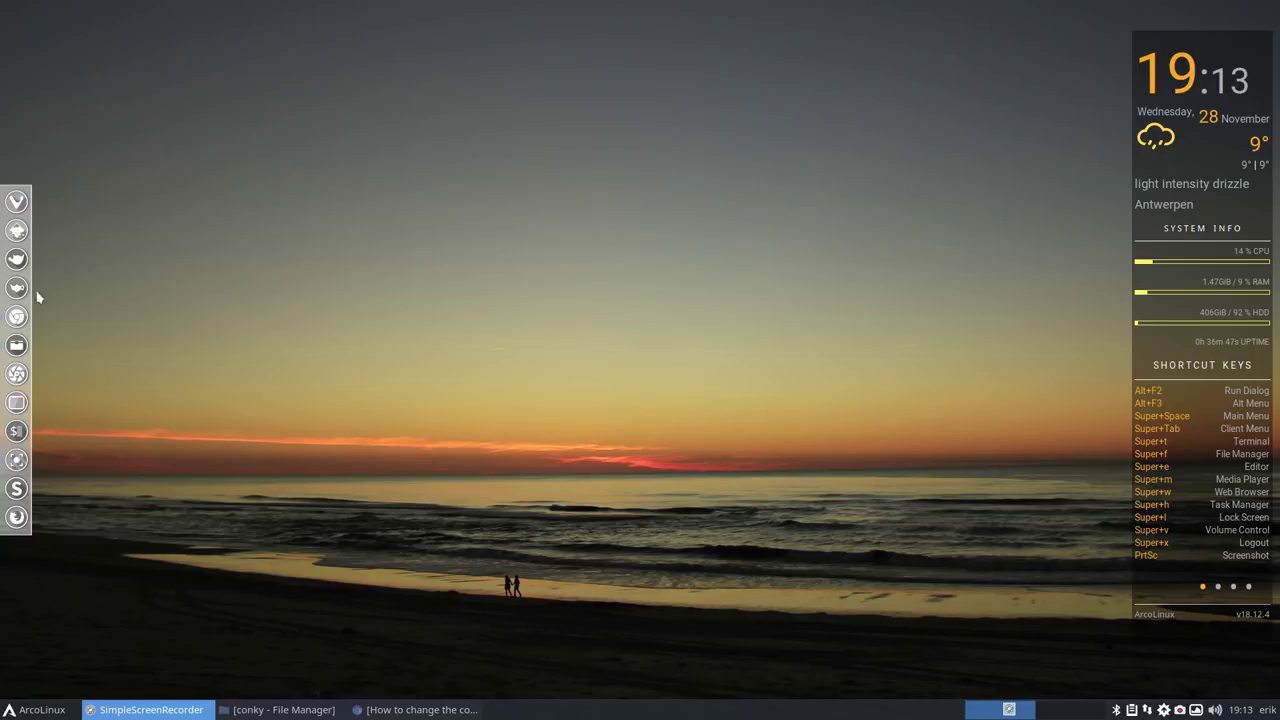
- Open the home folder's .cache folder in a new File Manager window, examine current.png, and un-maximize the window beside the conky
right_click(236, 258)
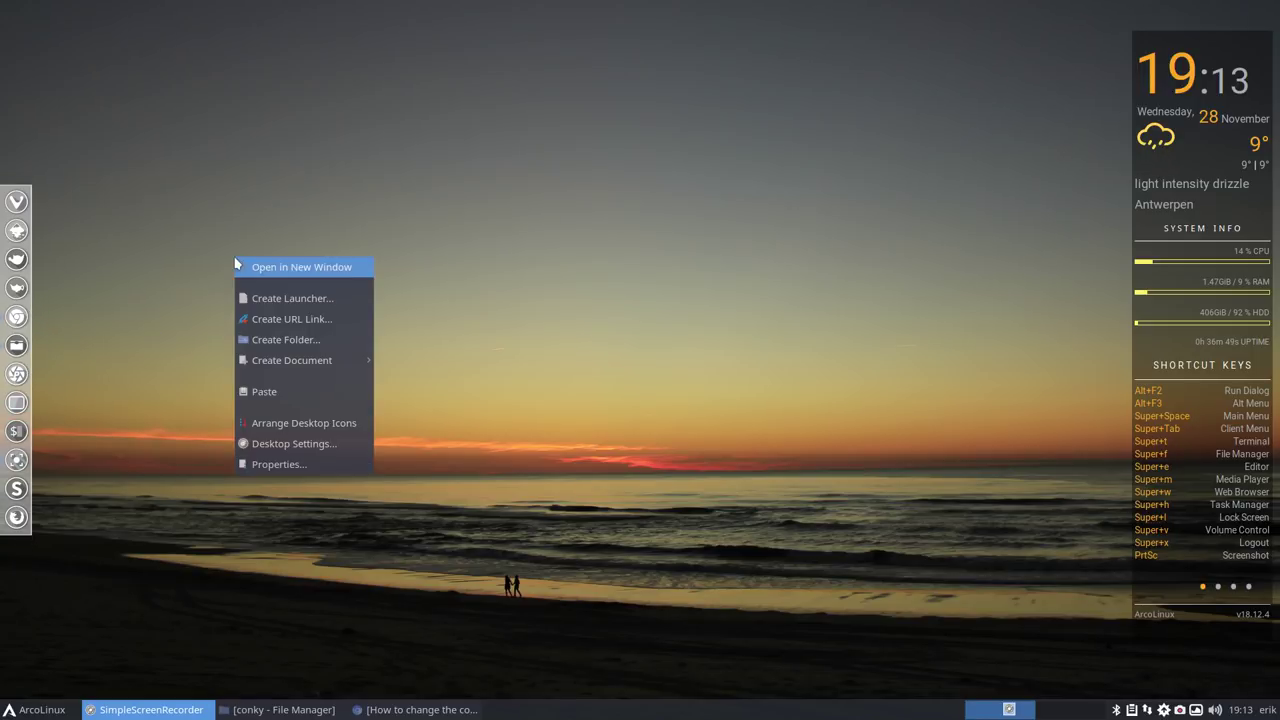
click(291, 268)
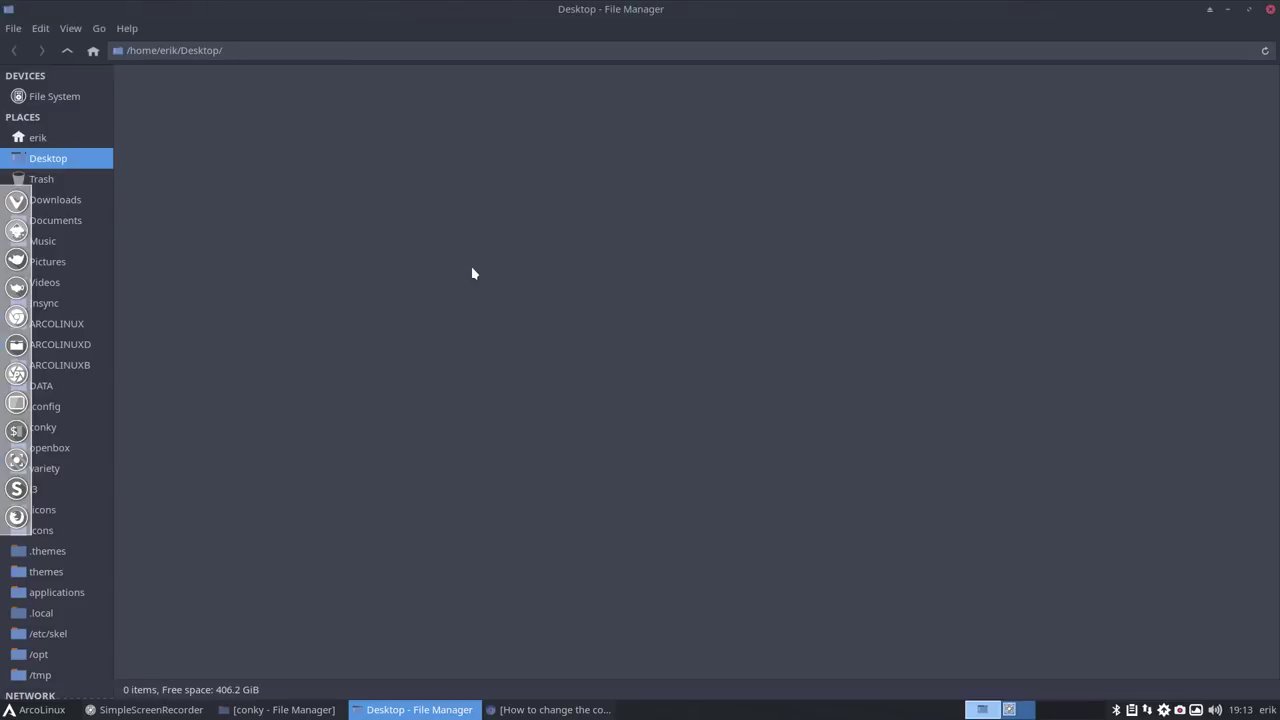
click(50, 140)
double_click(312, 94)
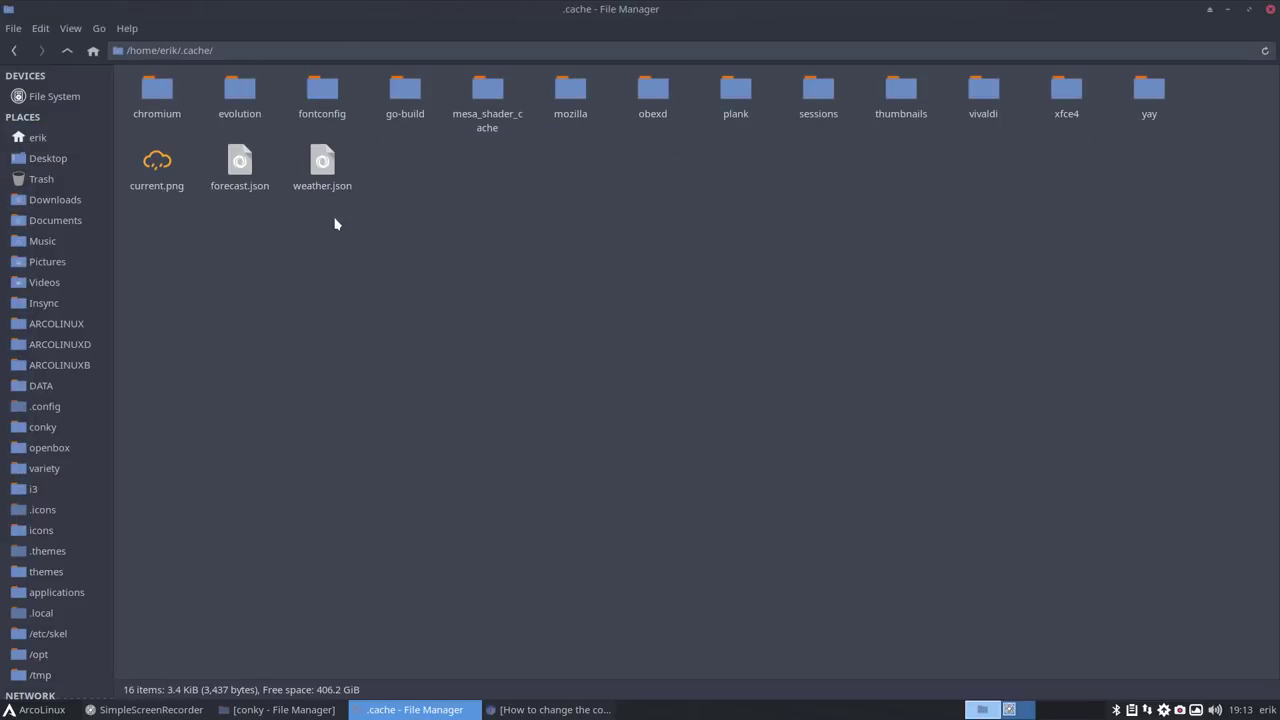
click(166, 166)
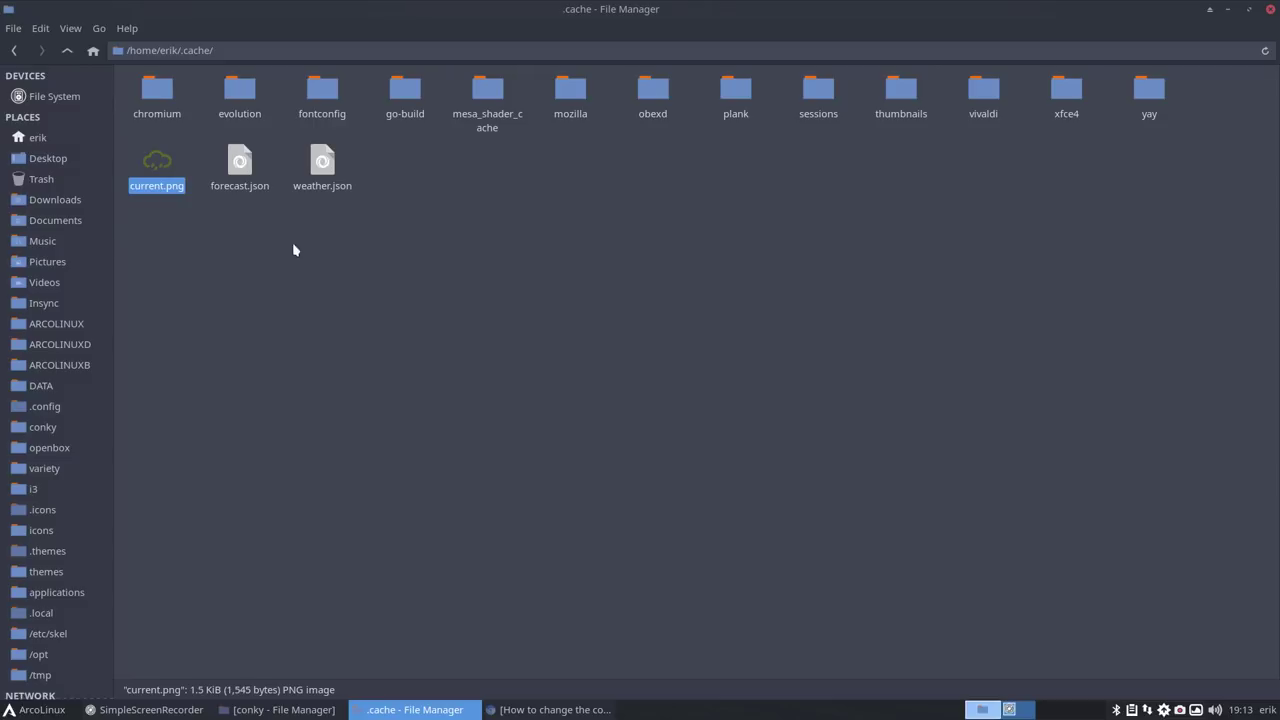
drag(680, 11, 799, 73)
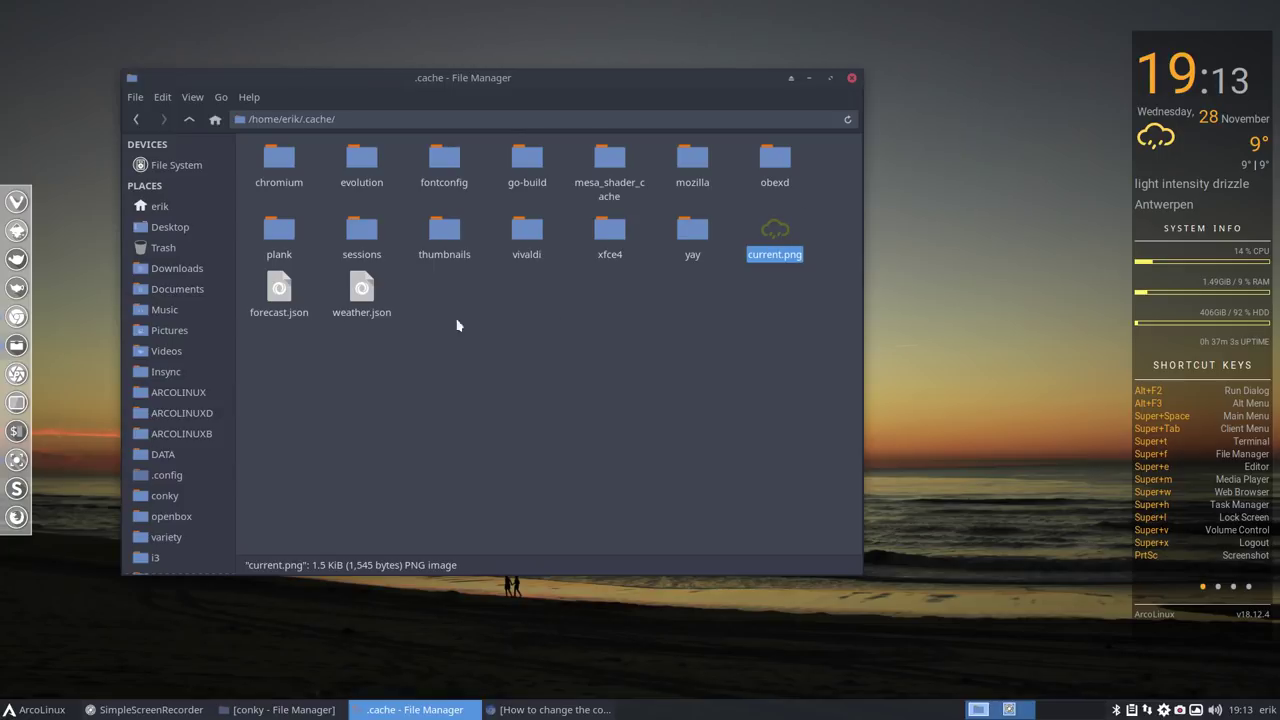
- Open forecast.json and weather.json in turn, examine their weather data, and close each one
click(281, 291)
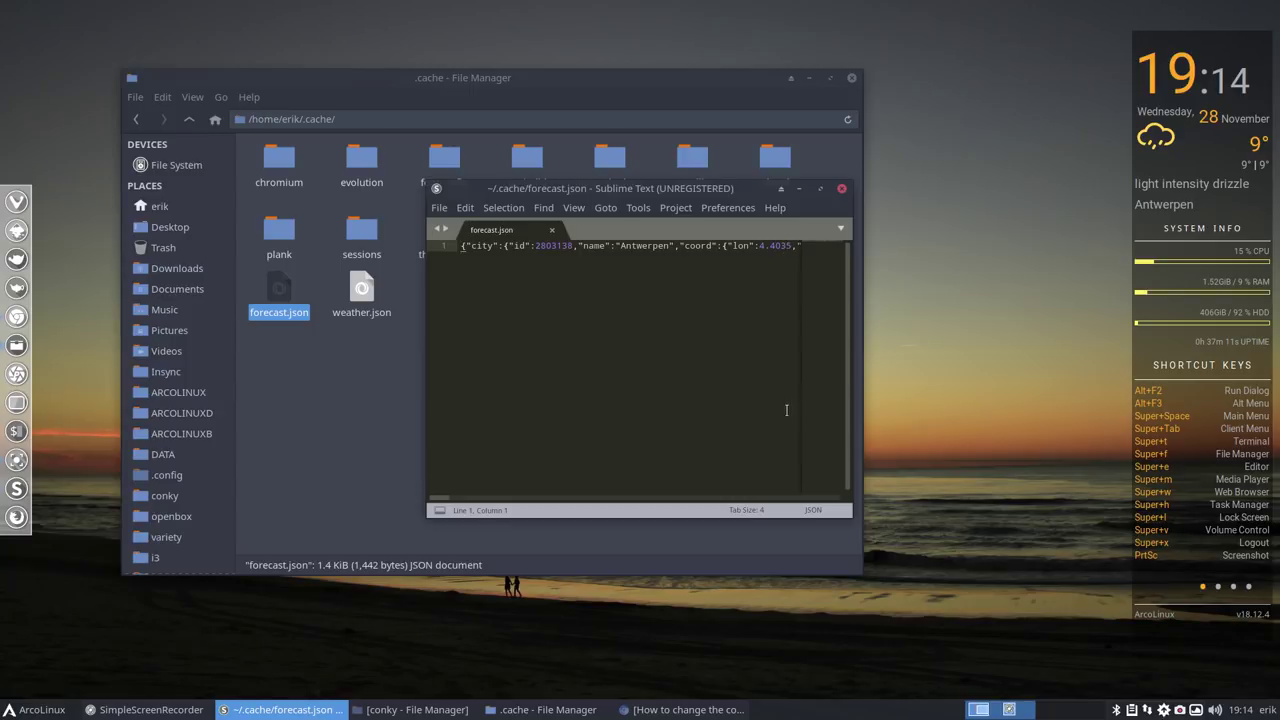
click(843, 190)
double_click(361, 300)
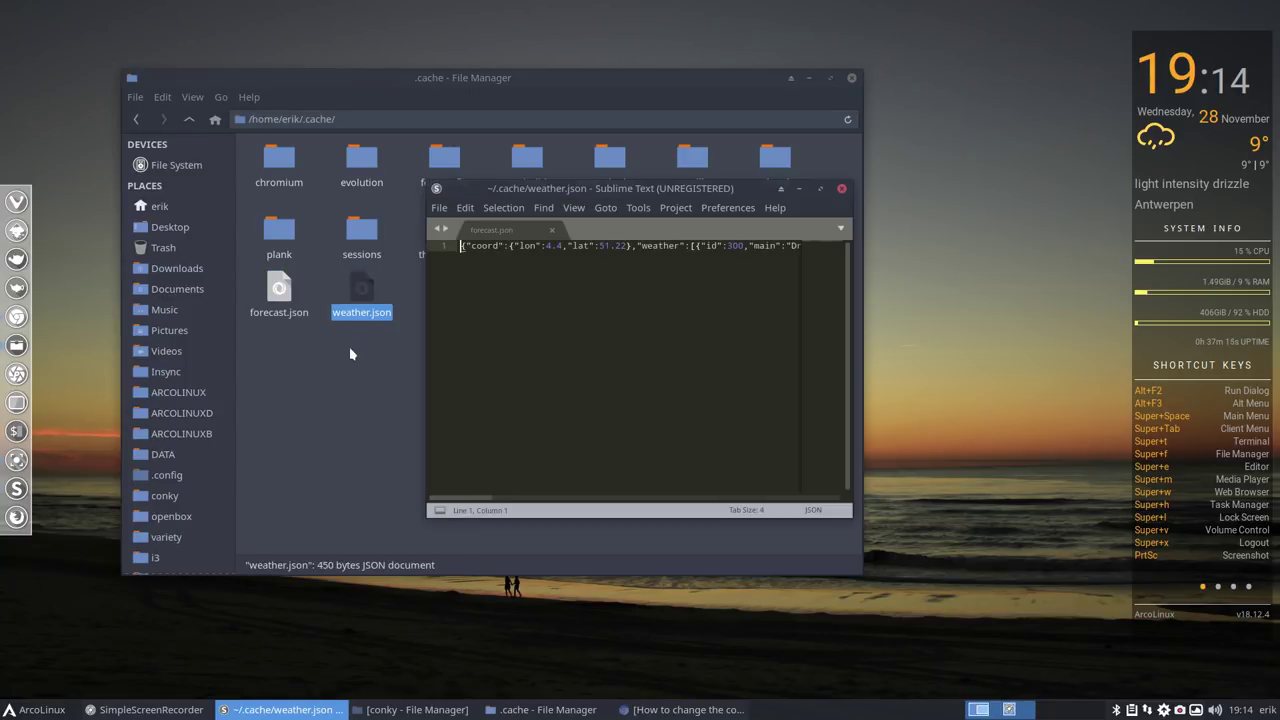
click(841, 190)
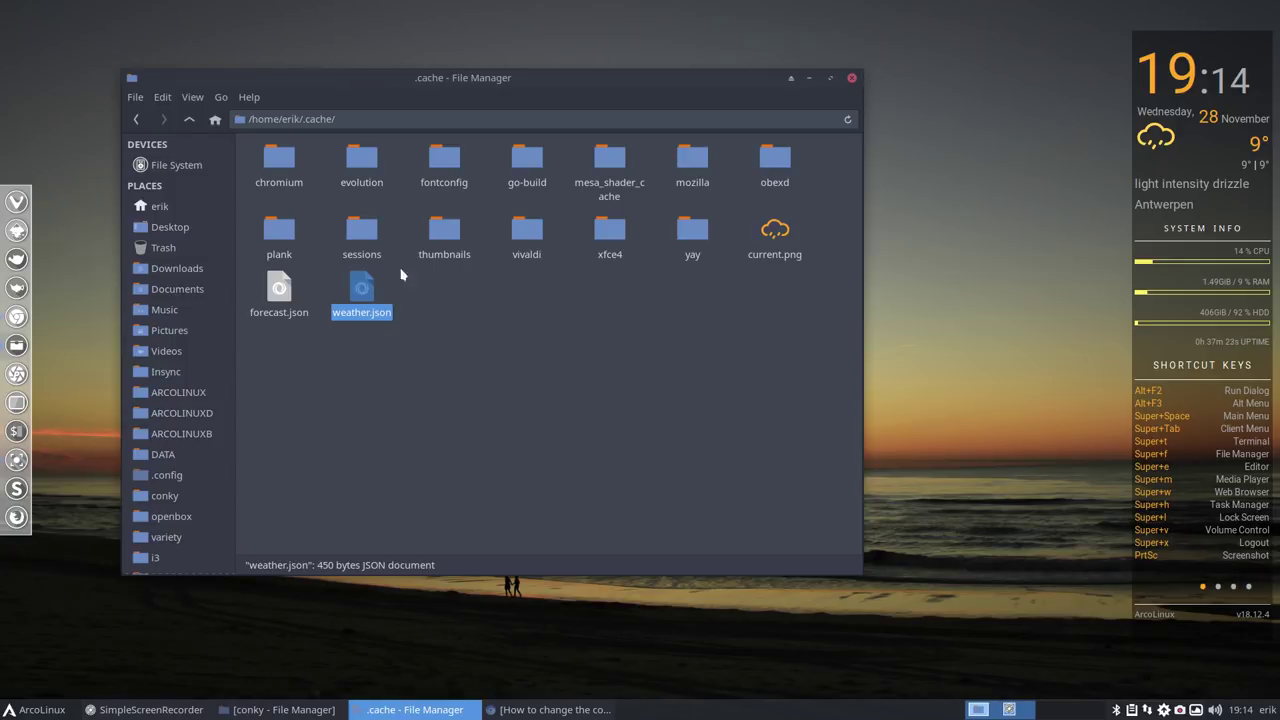
- Return to the conky folder and open the personal AP-Weather-Orange copy in a maximized Sublime Text window
click(137, 120)
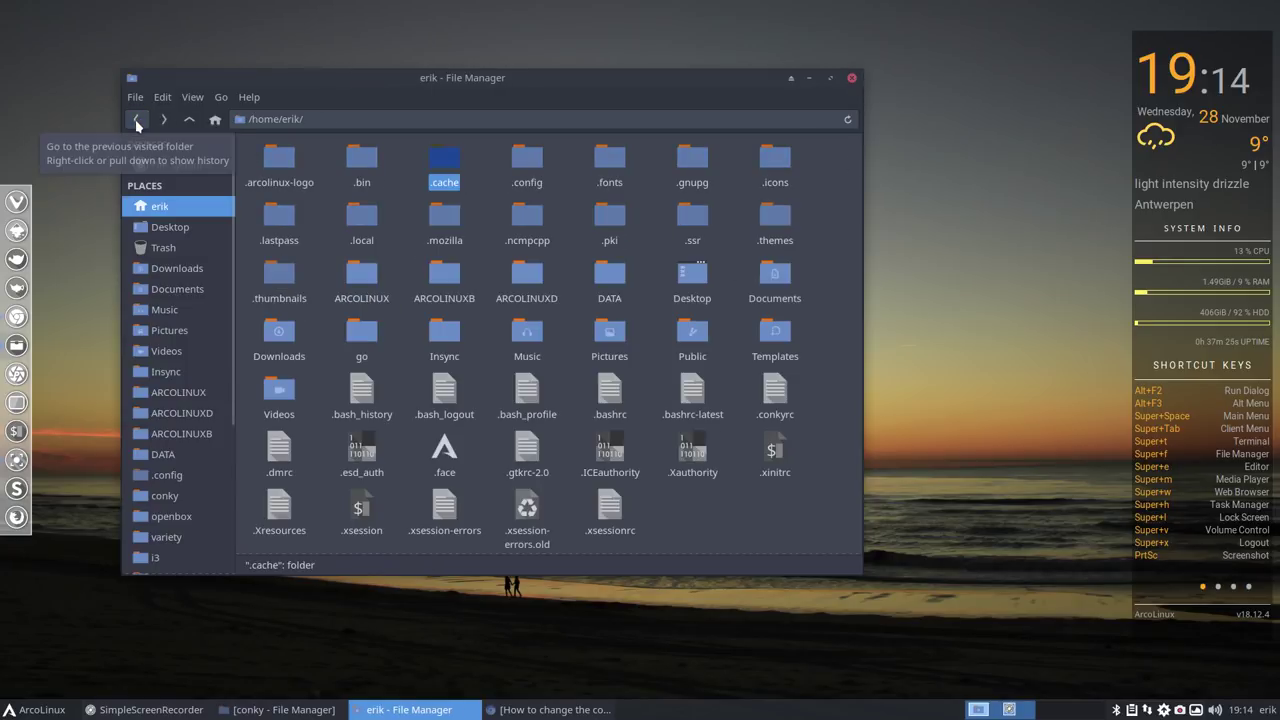
click(137, 120)
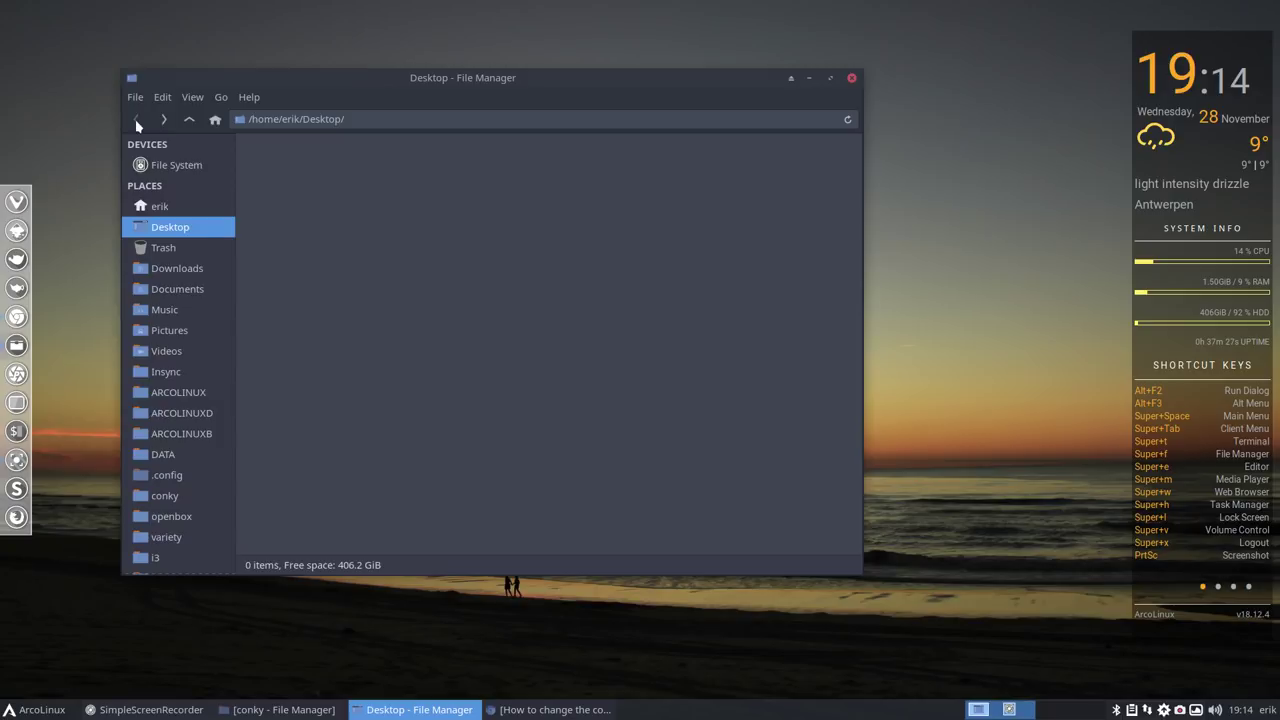
click(188, 495)
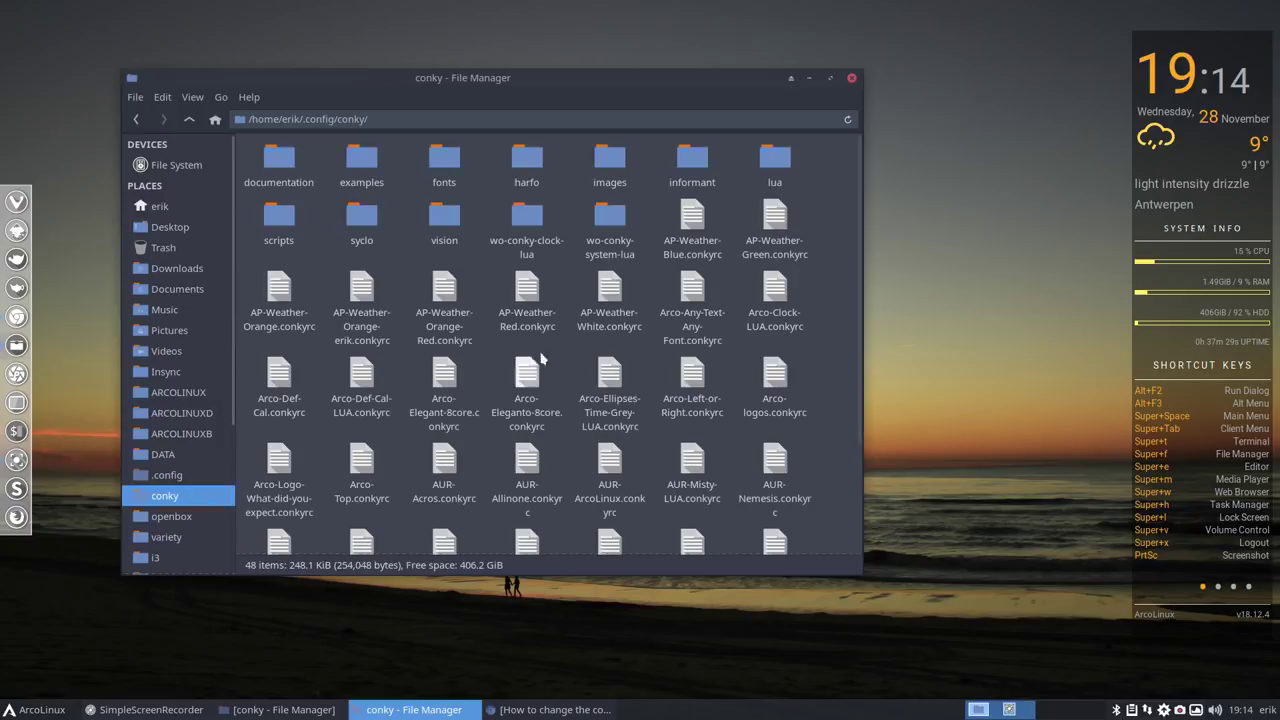
click(447, 296)
double_click(361, 292)
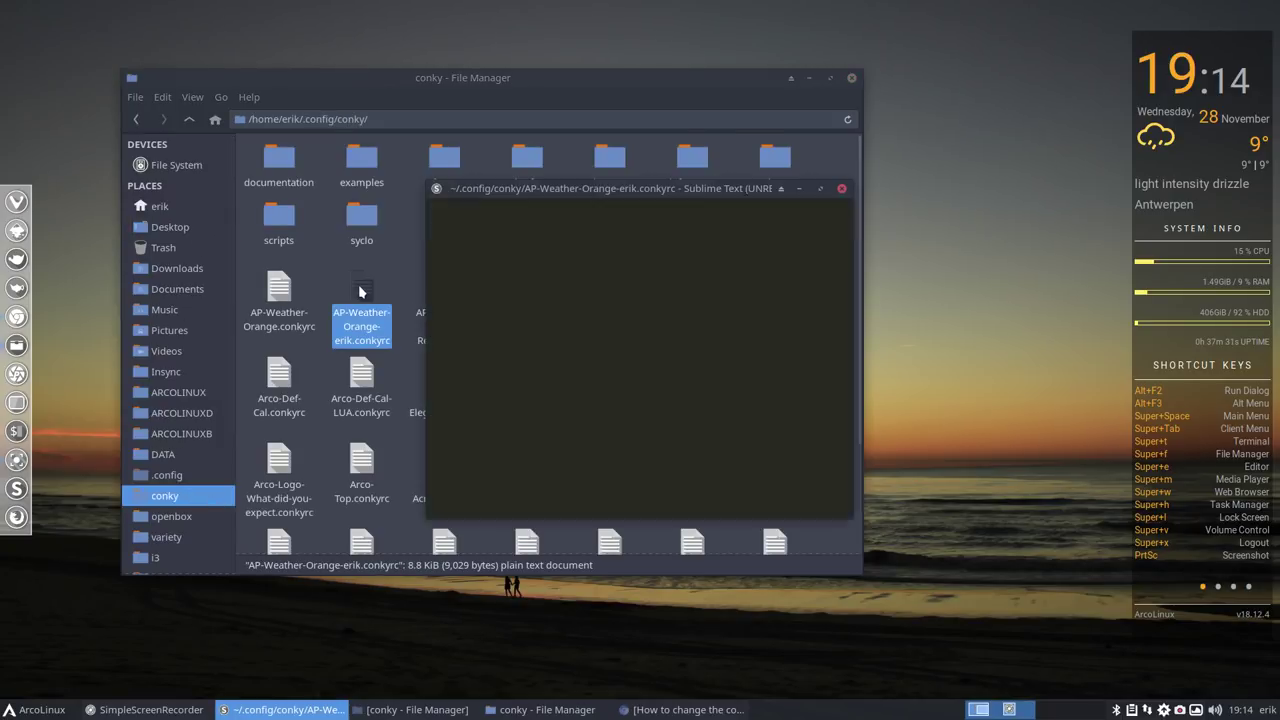
click(820, 189)
- Examine the header comments of the conky file, including the author line, the how-to-use instructions and the credits
click(126, 111)
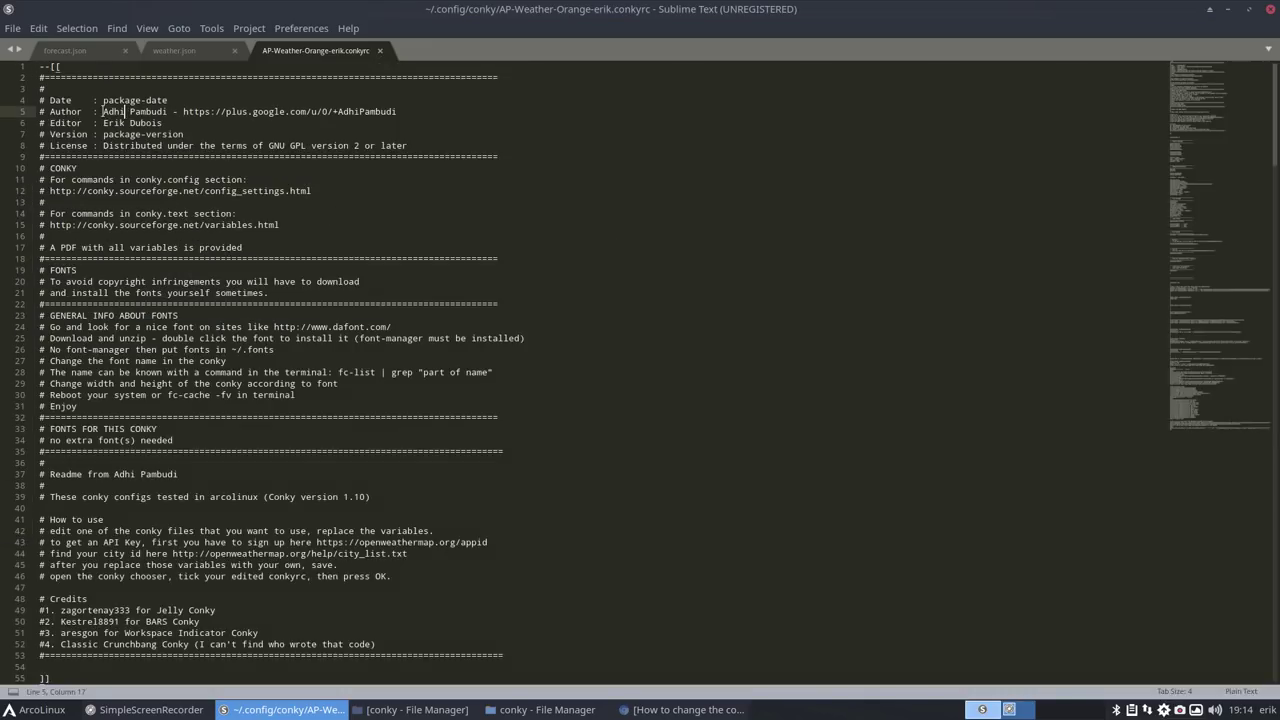
drag(103, 111, 125, 111)
double_click(148, 111)
click(280, 111)
drag(399, 111, 183, 111)
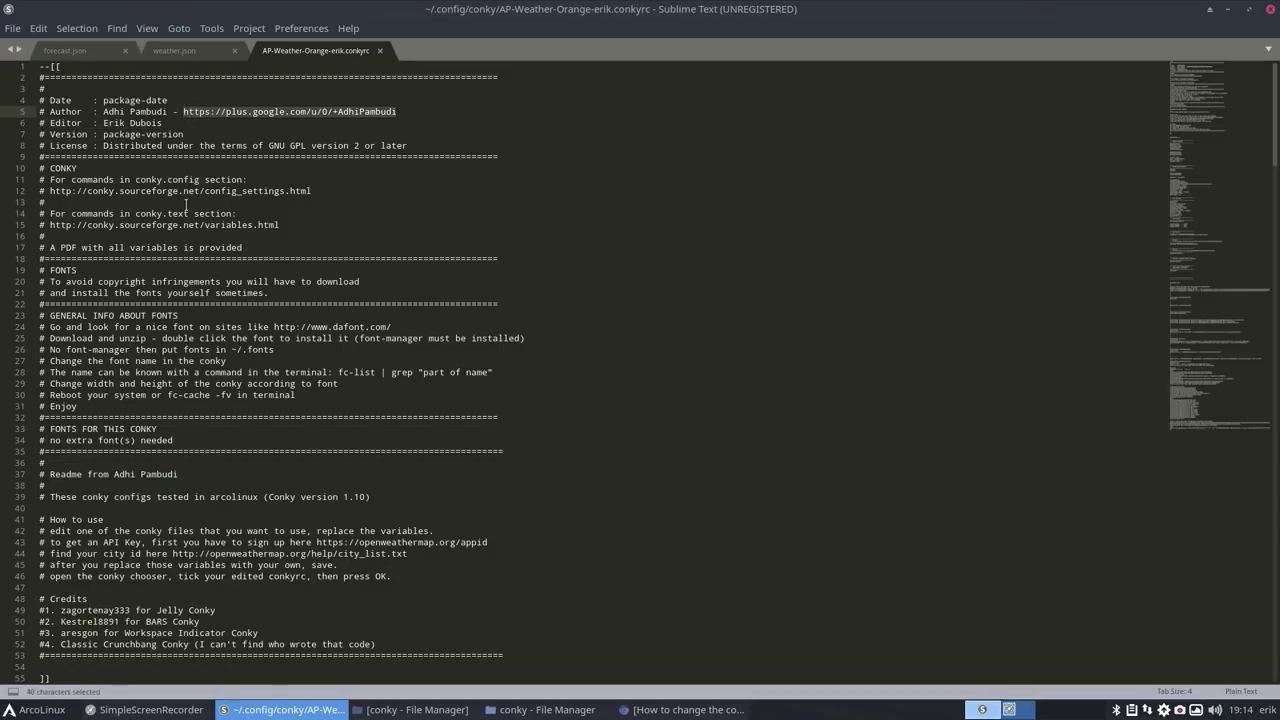
scroll(185, 205, down, 3)
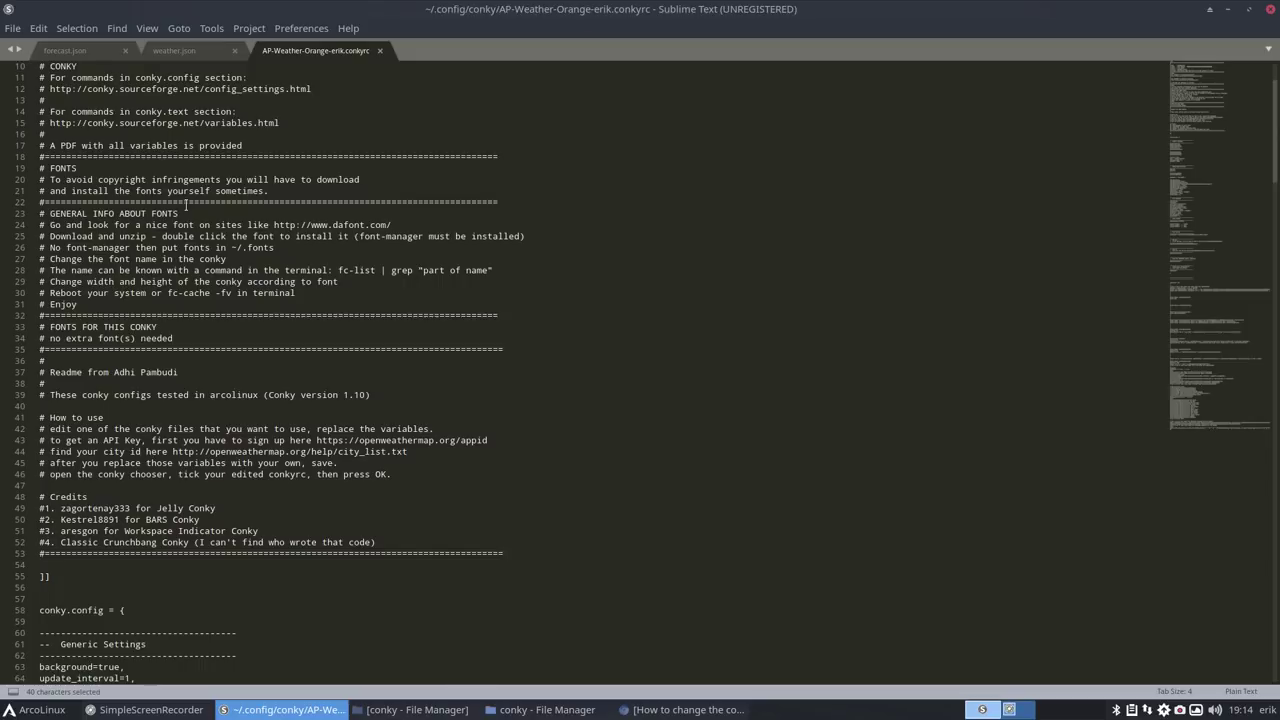
scroll(185, 207, down, 2)
scroll(185, 205, down, 2)
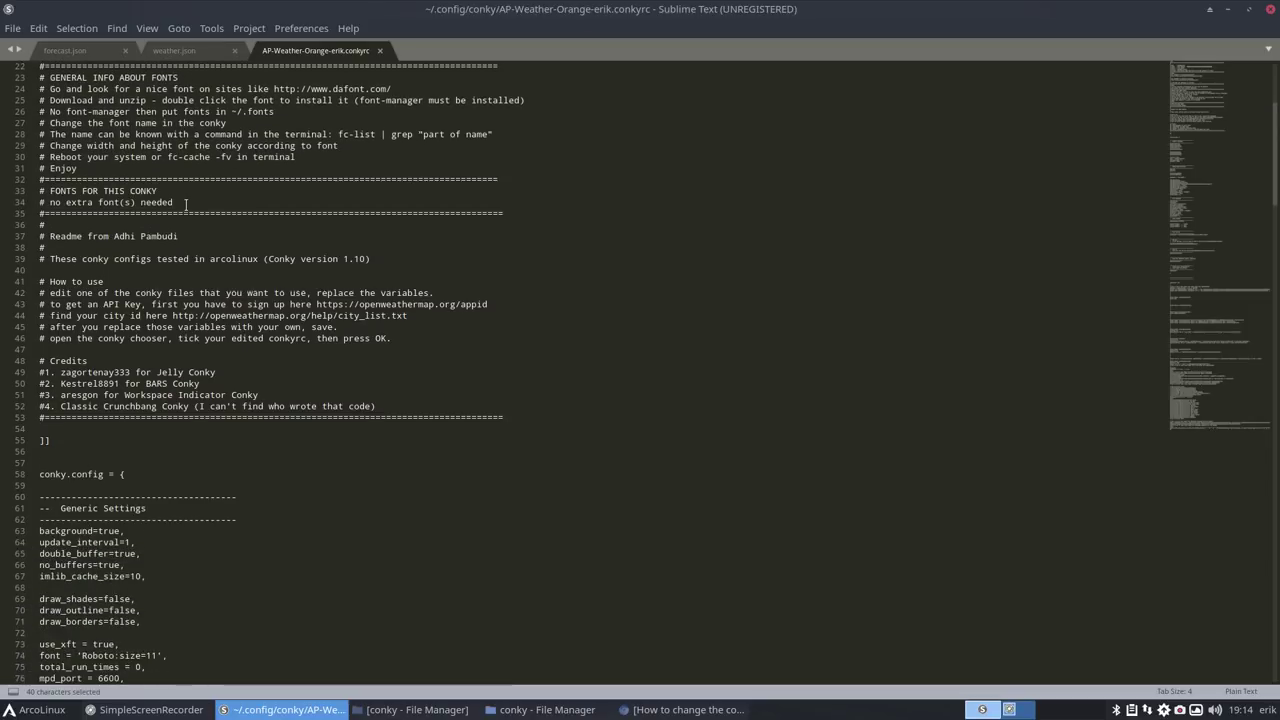
scroll(185, 204, down, 1)
scroll(185, 204, down, 5)
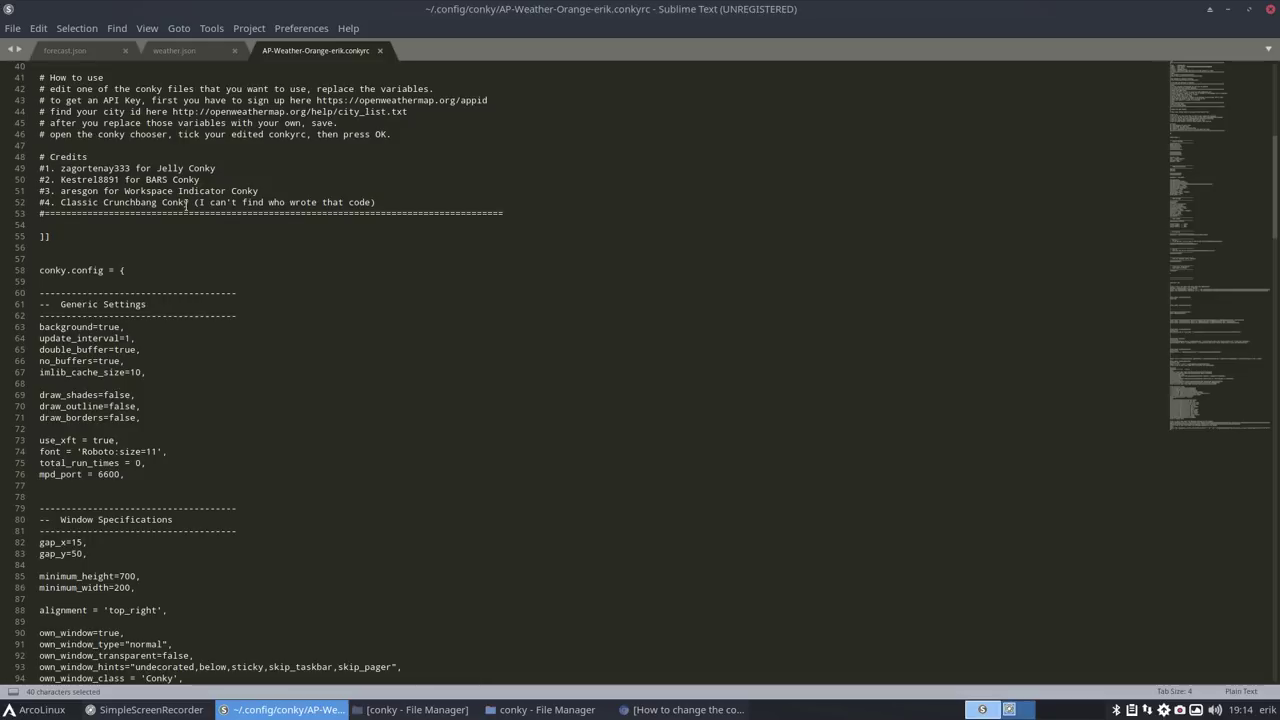
drag(412, 202, 40, 157)
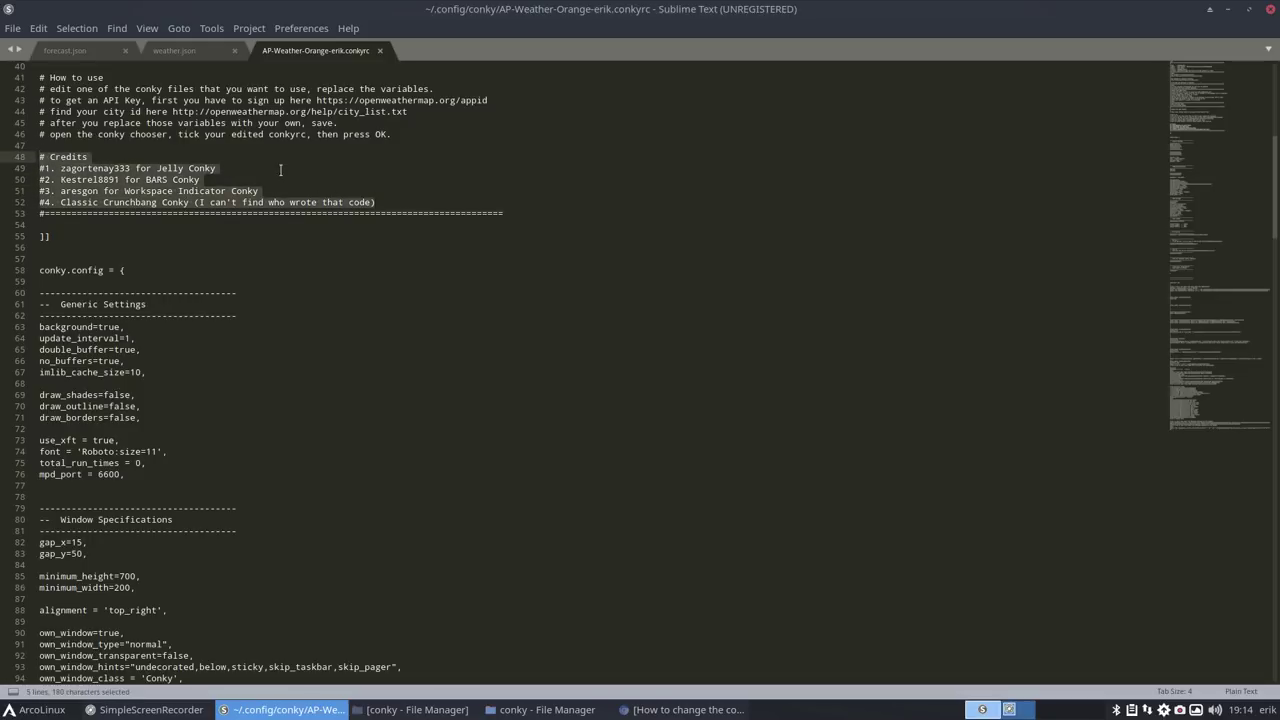
- Examine the conky's window, text and color scheme settings and the template0 weather-icons path under Icon Sources
scroll(280, 170, down, 8)
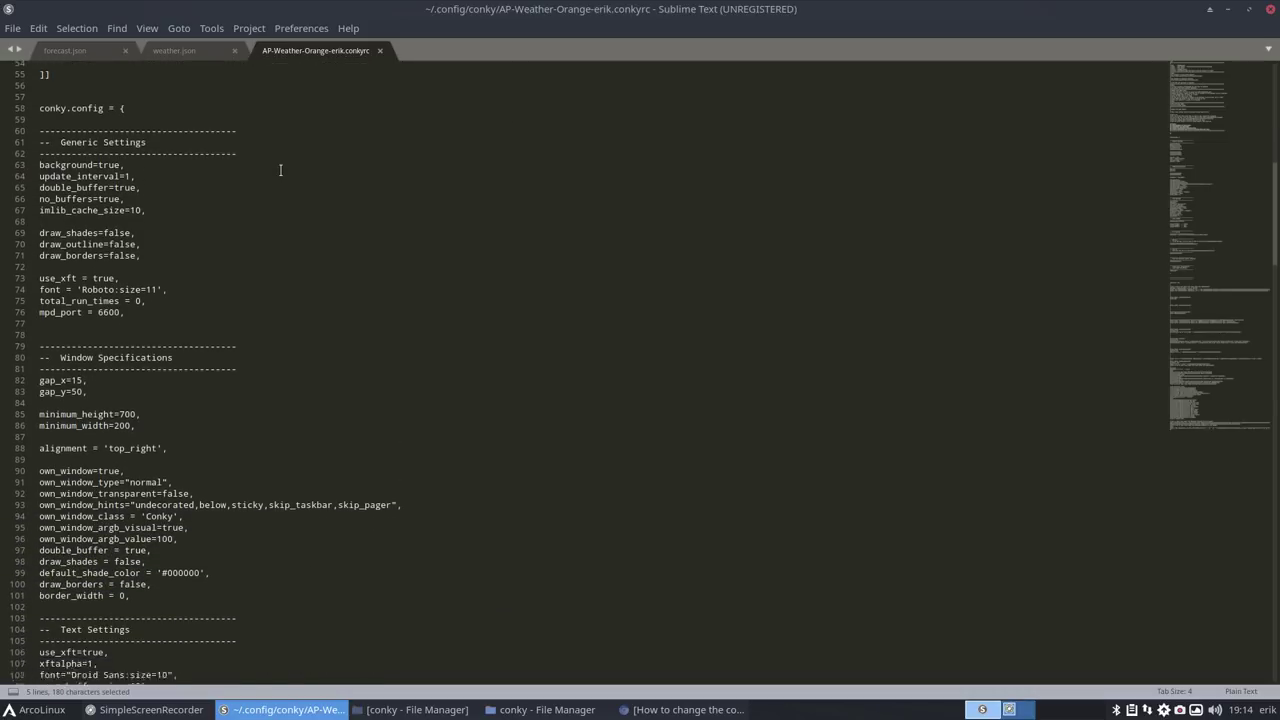
scroll(280, 170, down, 9)
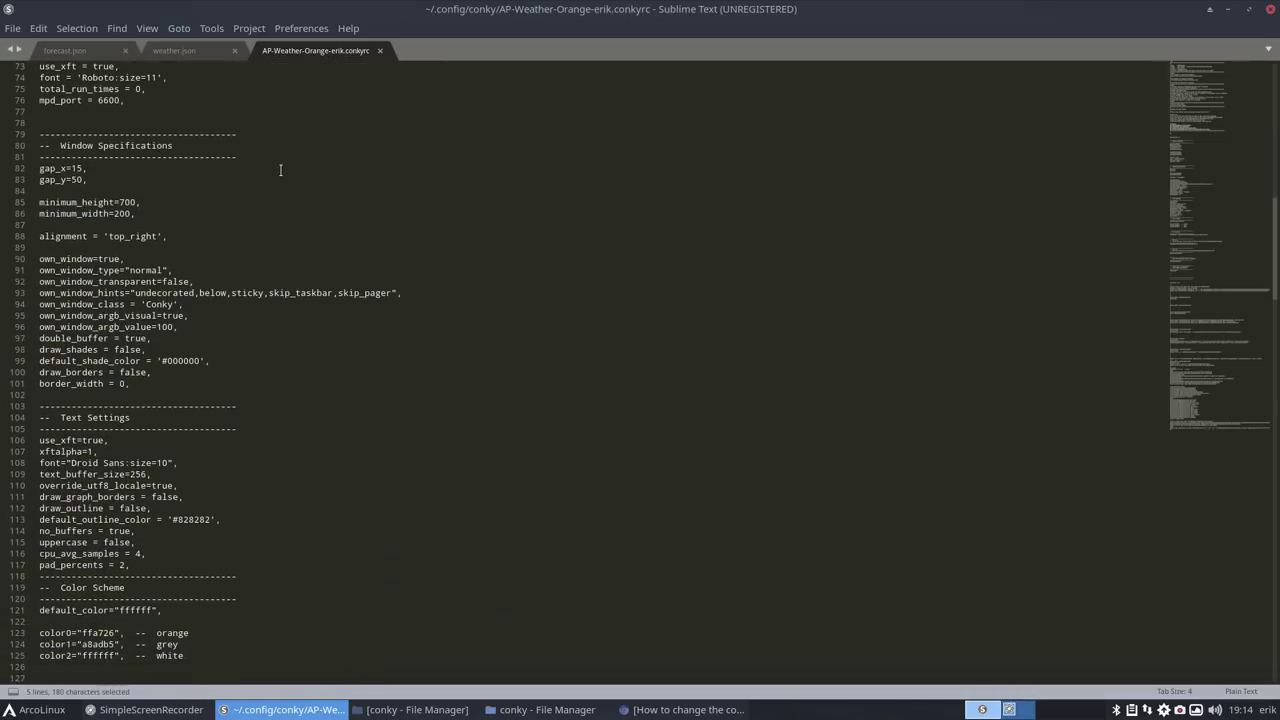
scroll(280, 170, down, 8)
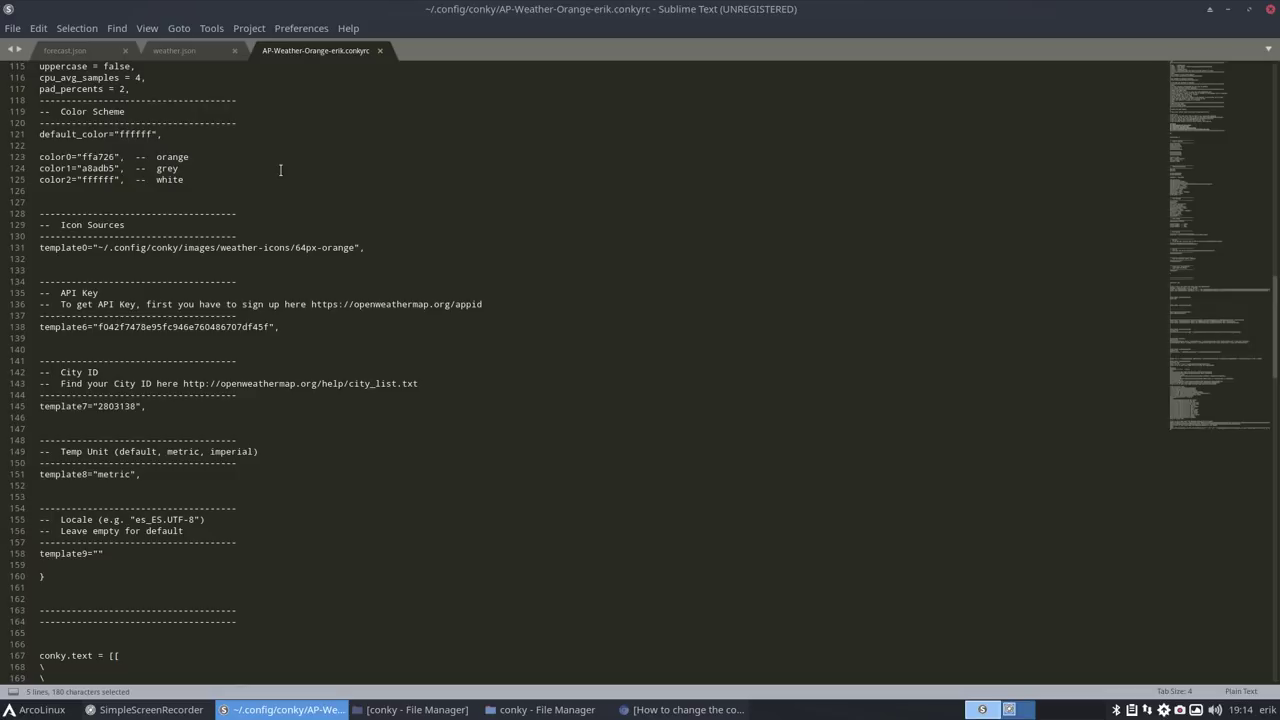
scroll(131, 250, down, 1)
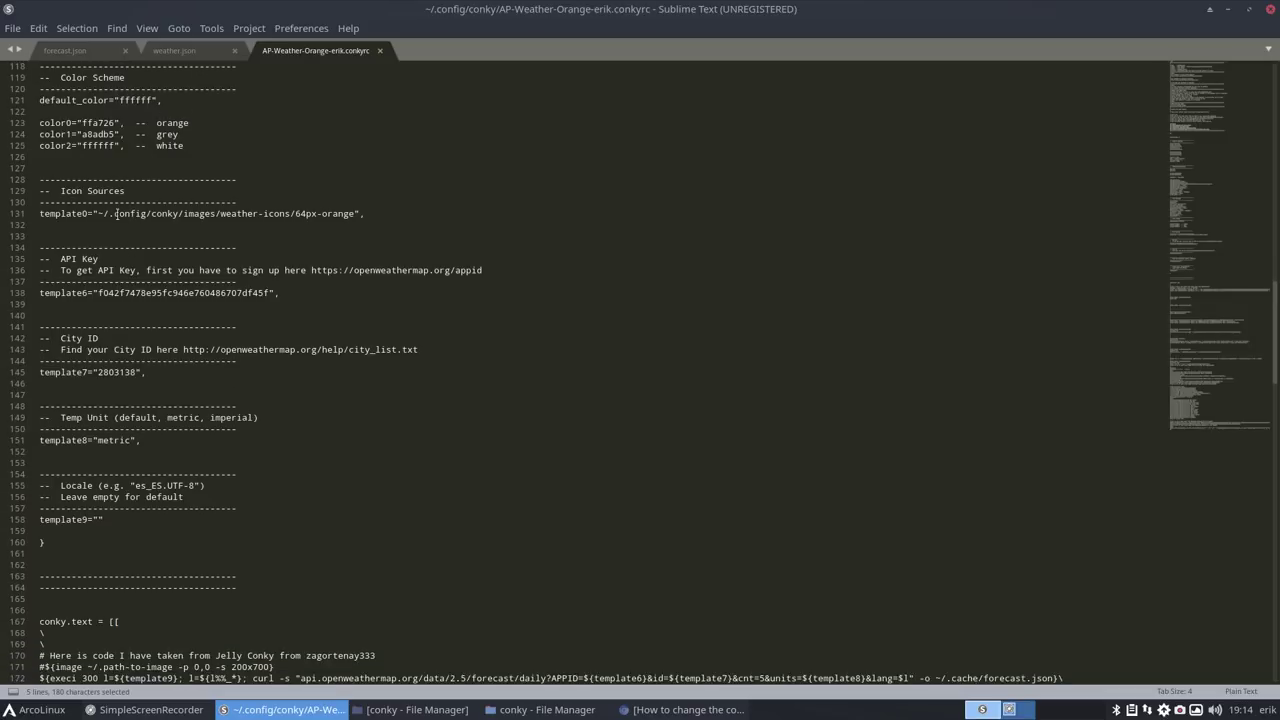
drag(116, 213, 286, 217)
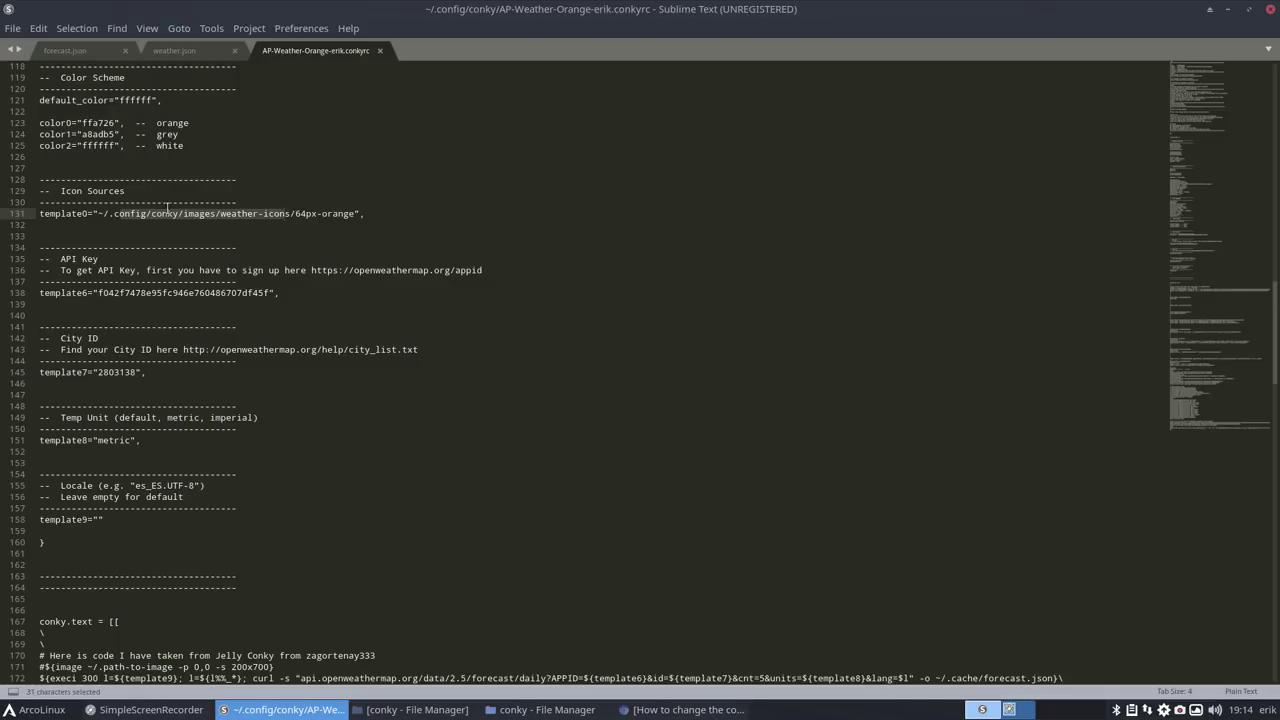
drag(167, 206, 166, 213)
scroll(195, 300, down, 1)
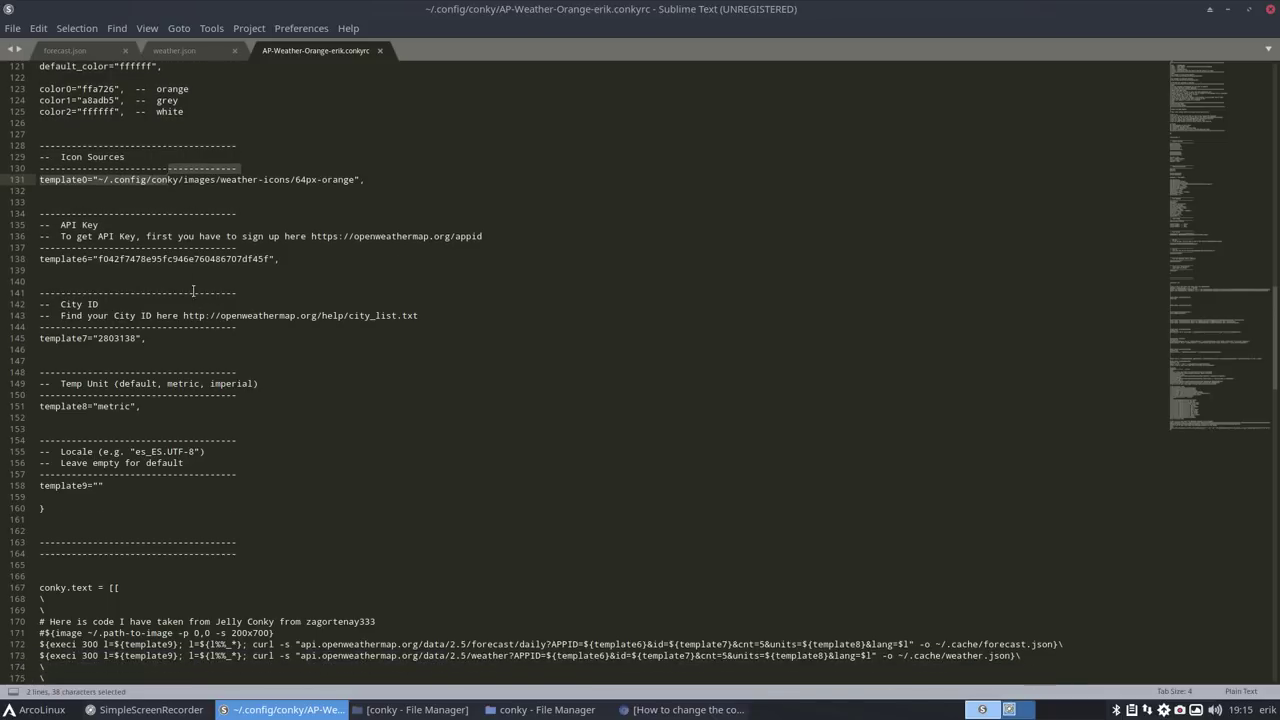
click(310, 236)
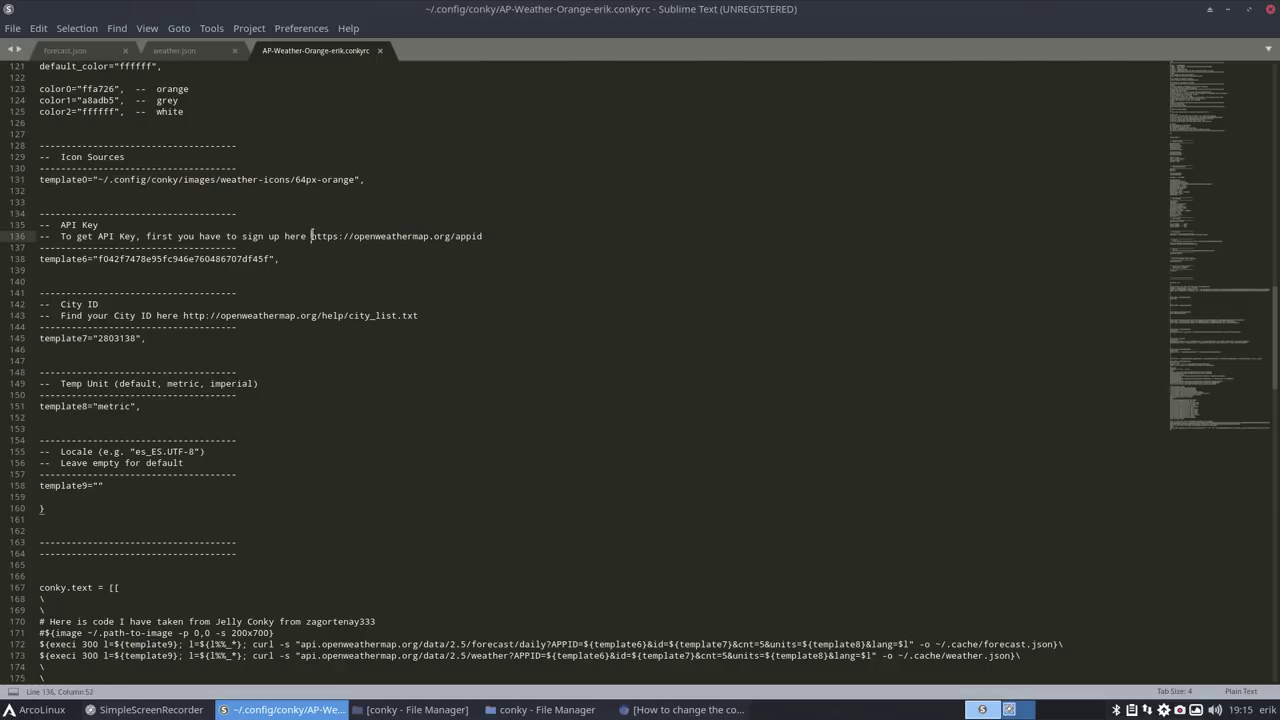
drag(310, 236, 483, 236)
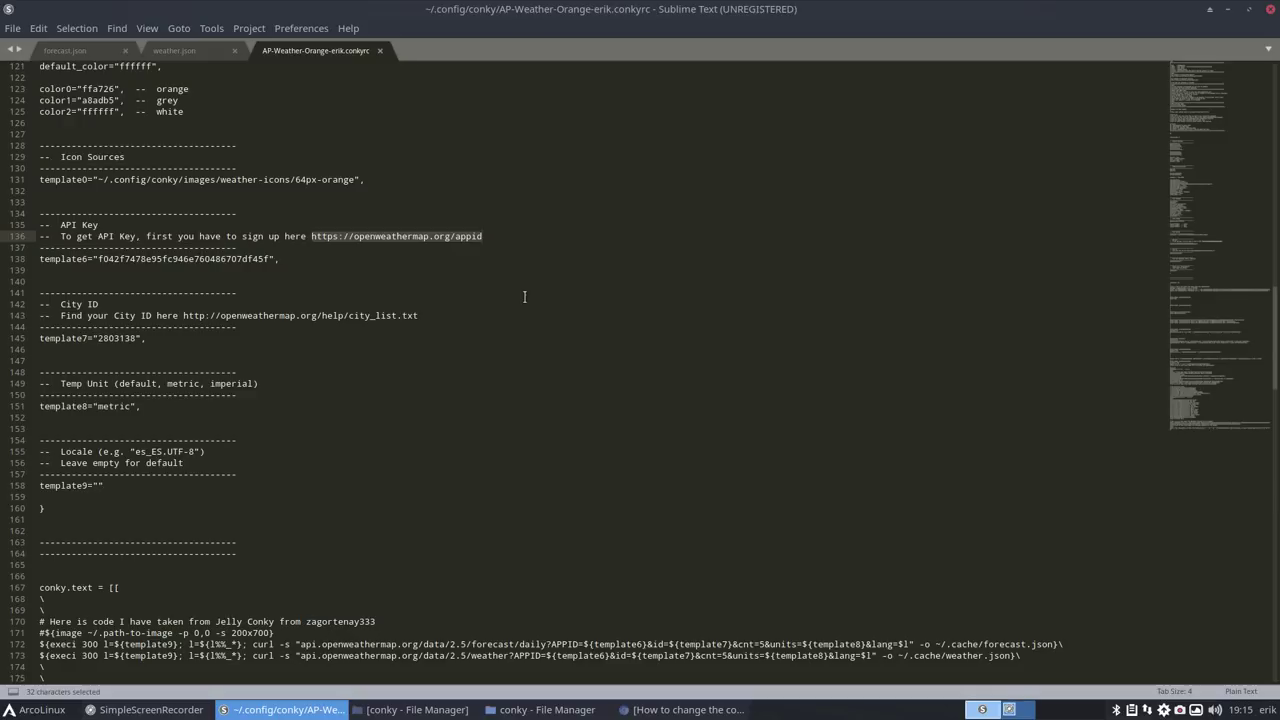
key(ctrl+c)
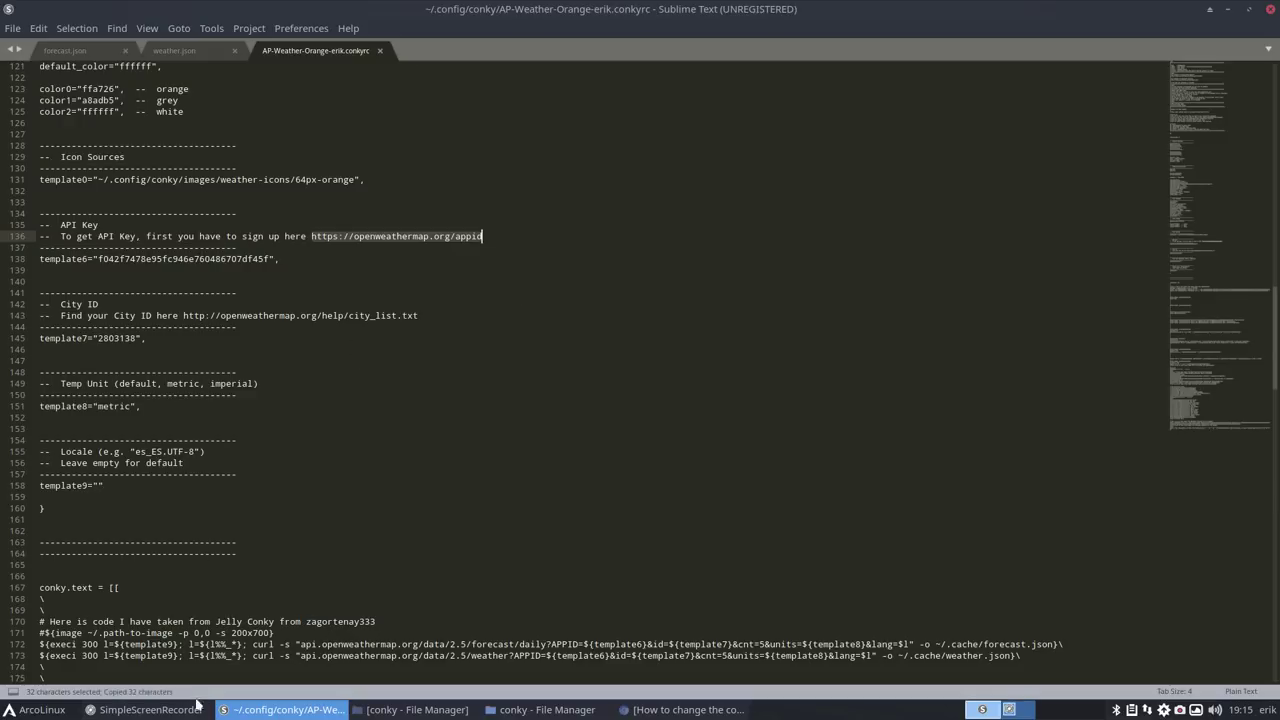
click(35, 708)
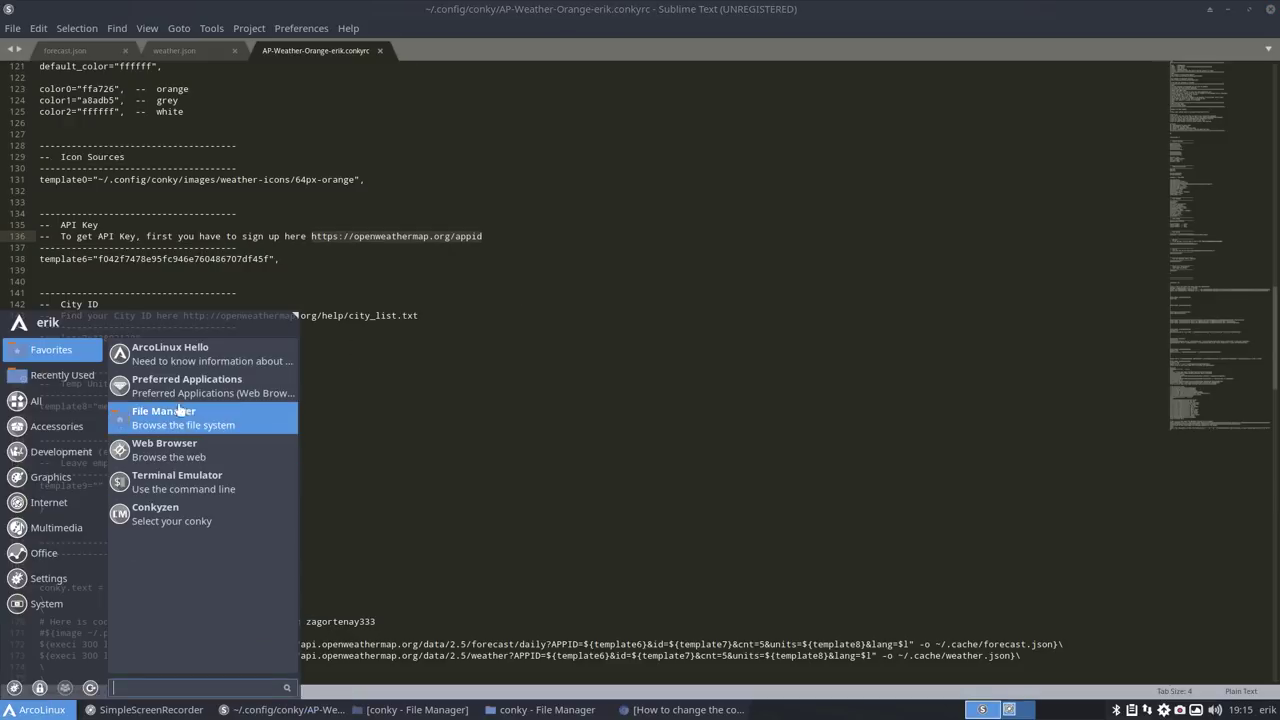
click(170, 352)
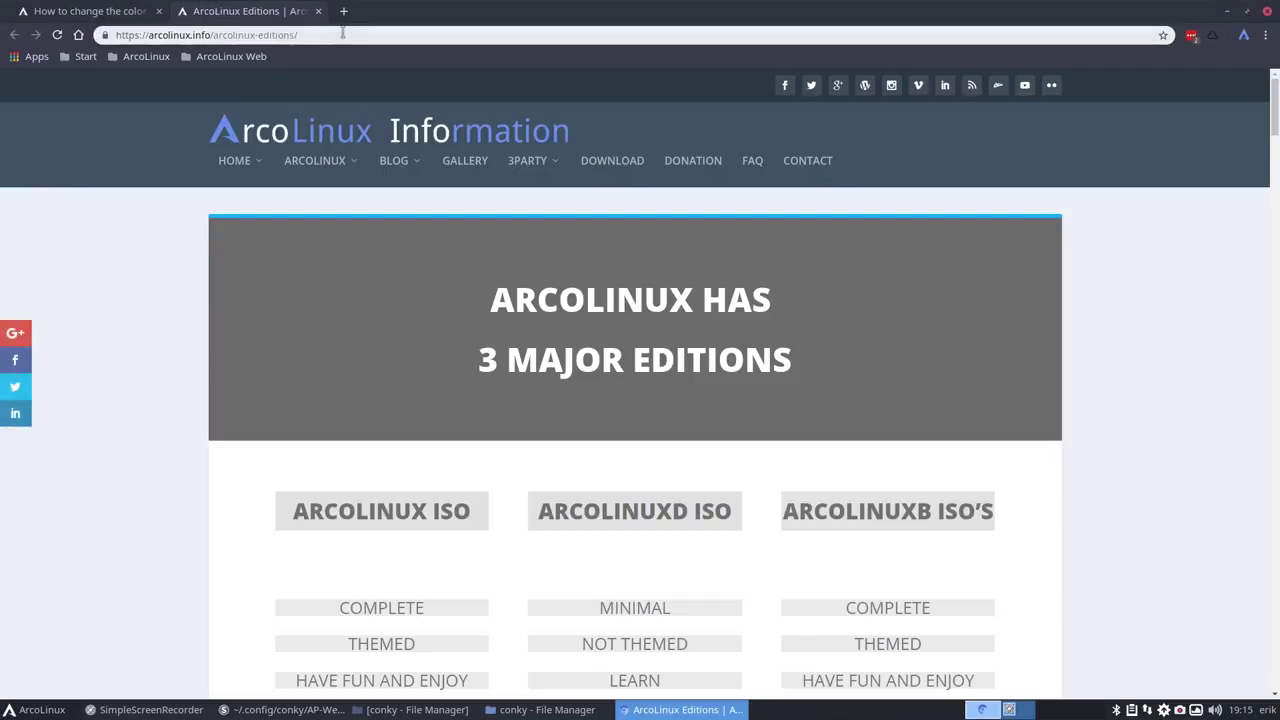
click(342, 34)
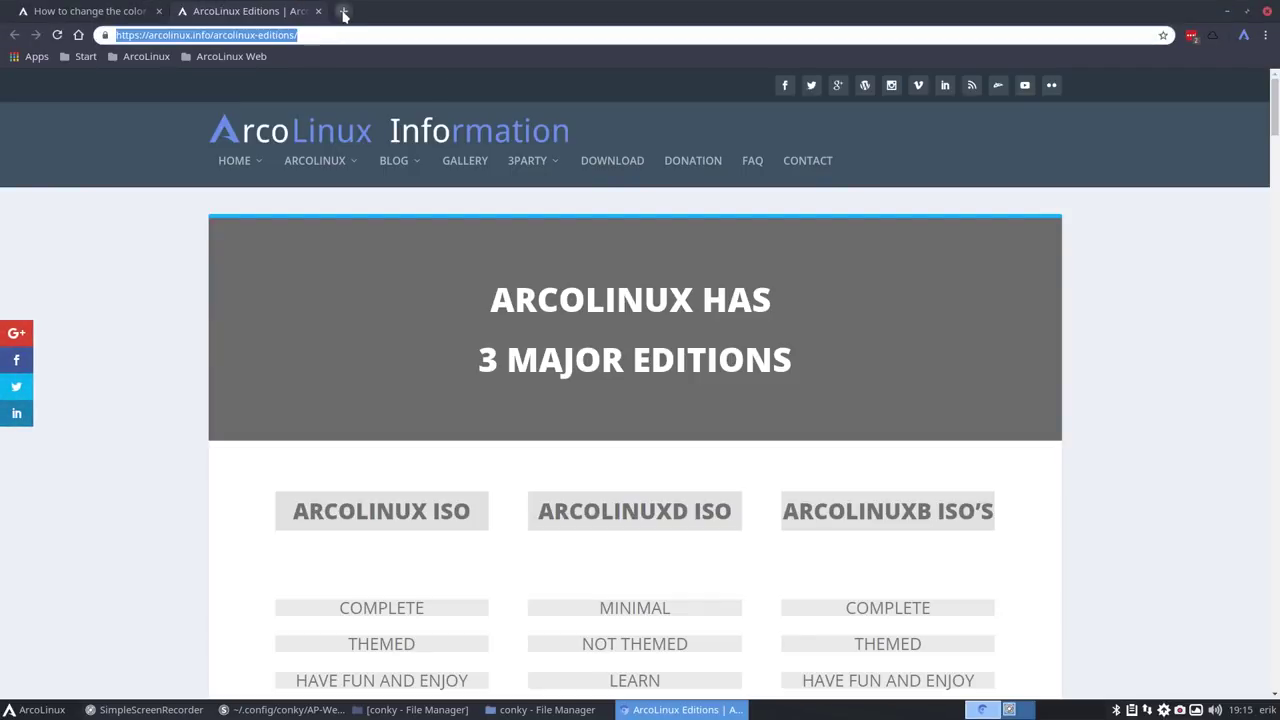
click(343, 11)
key(ctrl+v)
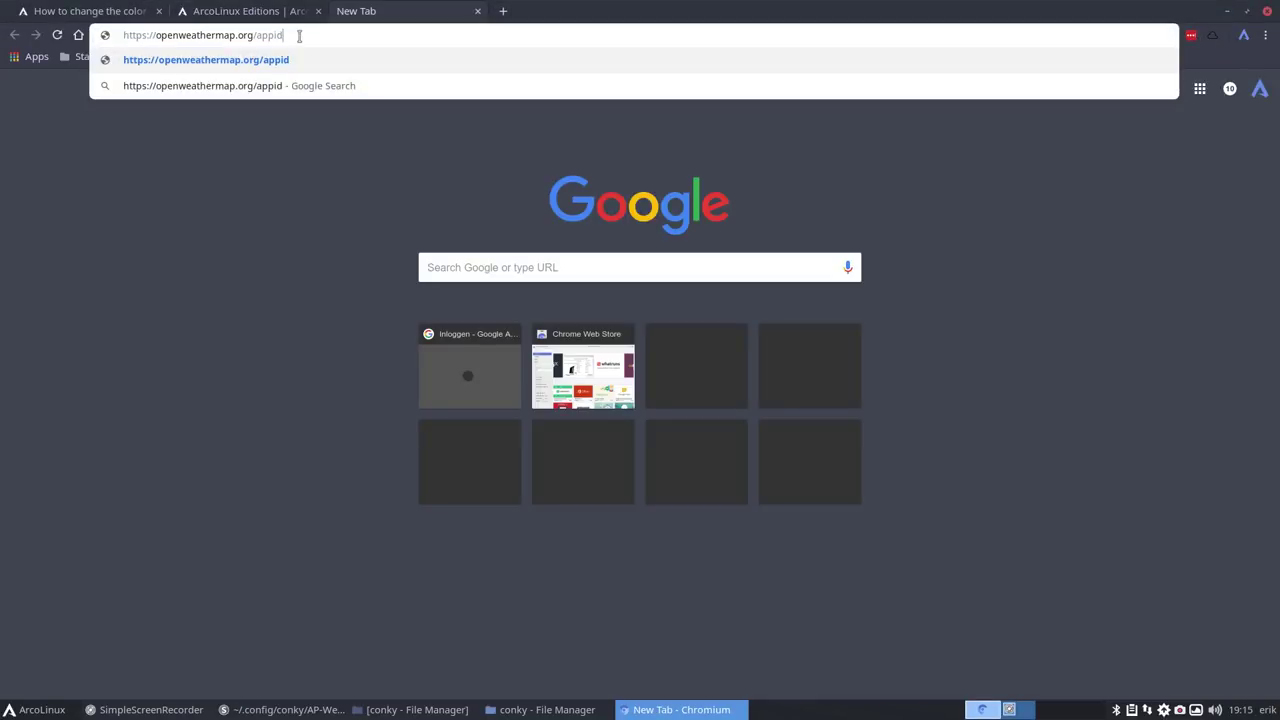
key(Return)
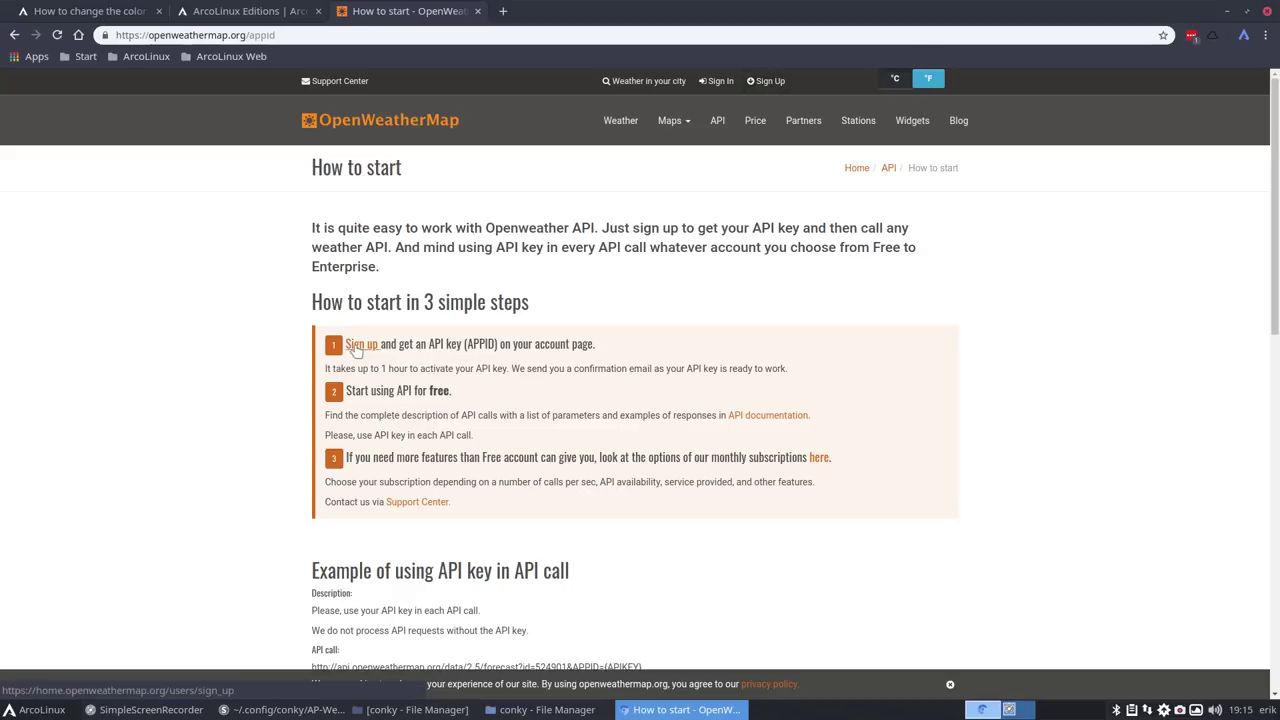
- Examine the API key sign-up steps and usage tips, then return to the conky file and highlight the template6 API key
drag(428, 344, 463, 344)
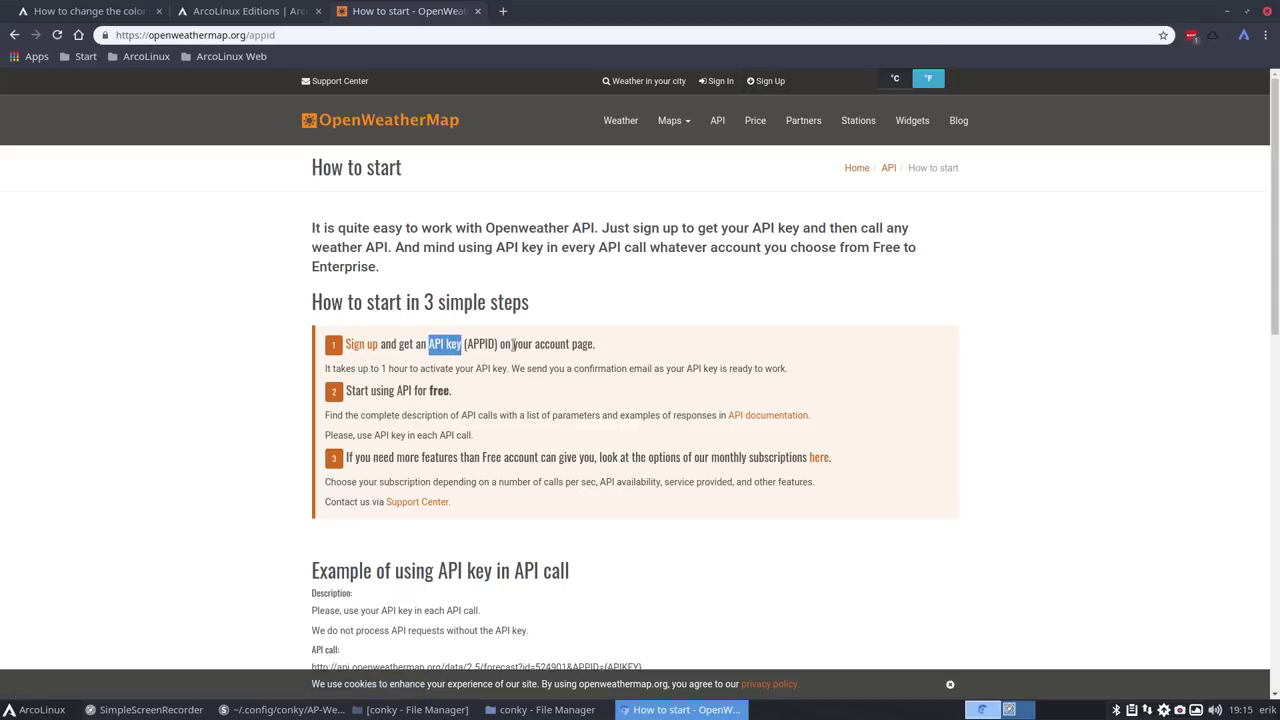
drag(412, 391, 455, 398)
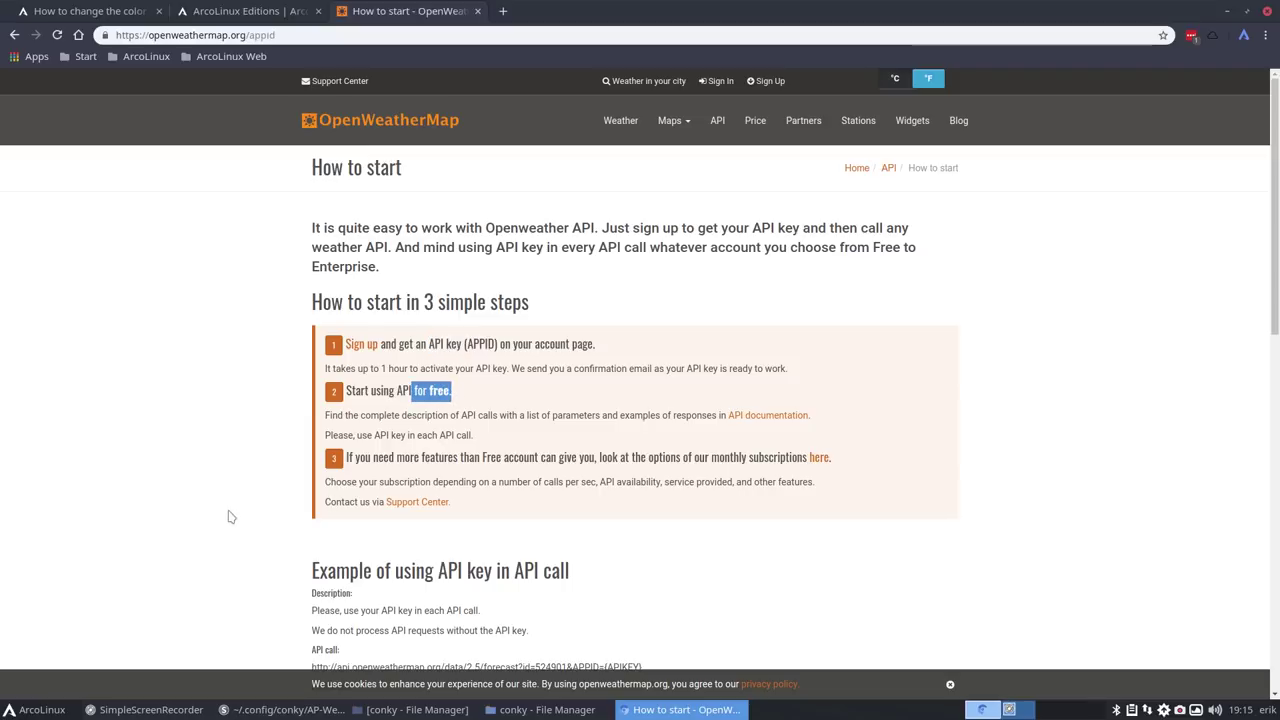
scroll(229, 514, down, 3)
scroll(229, 516, down, 1)
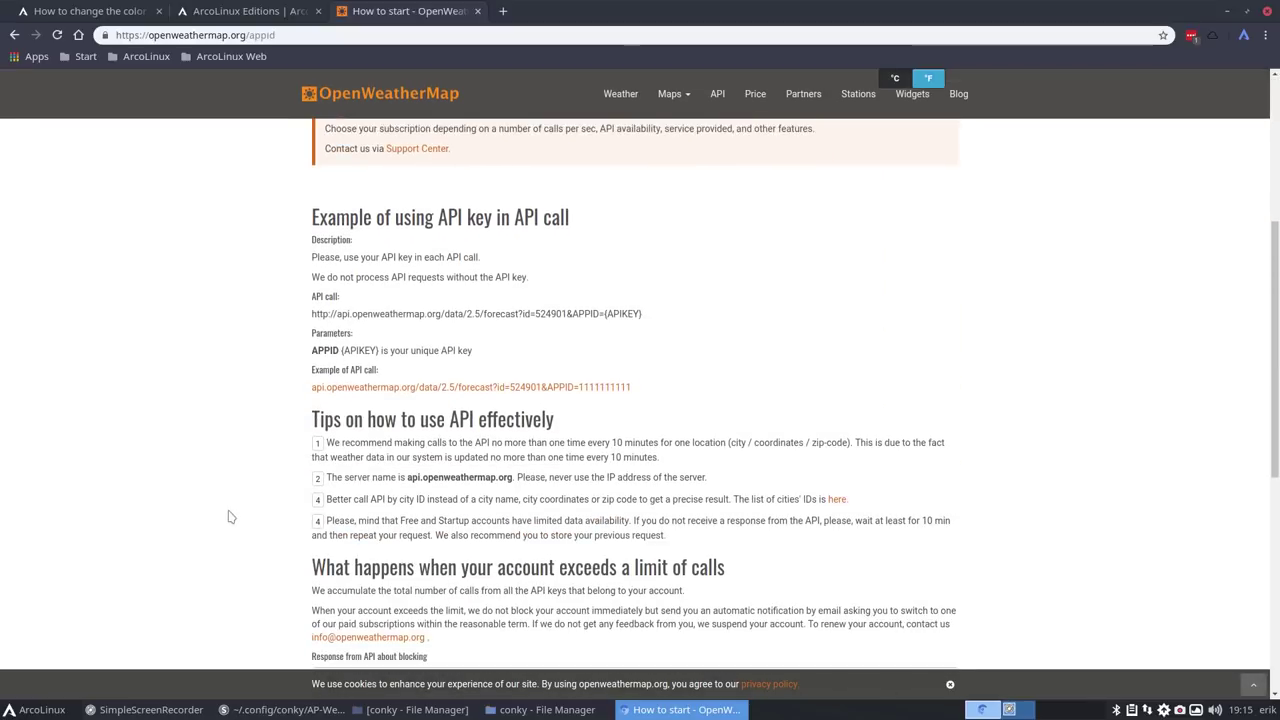
click(1227, 12)
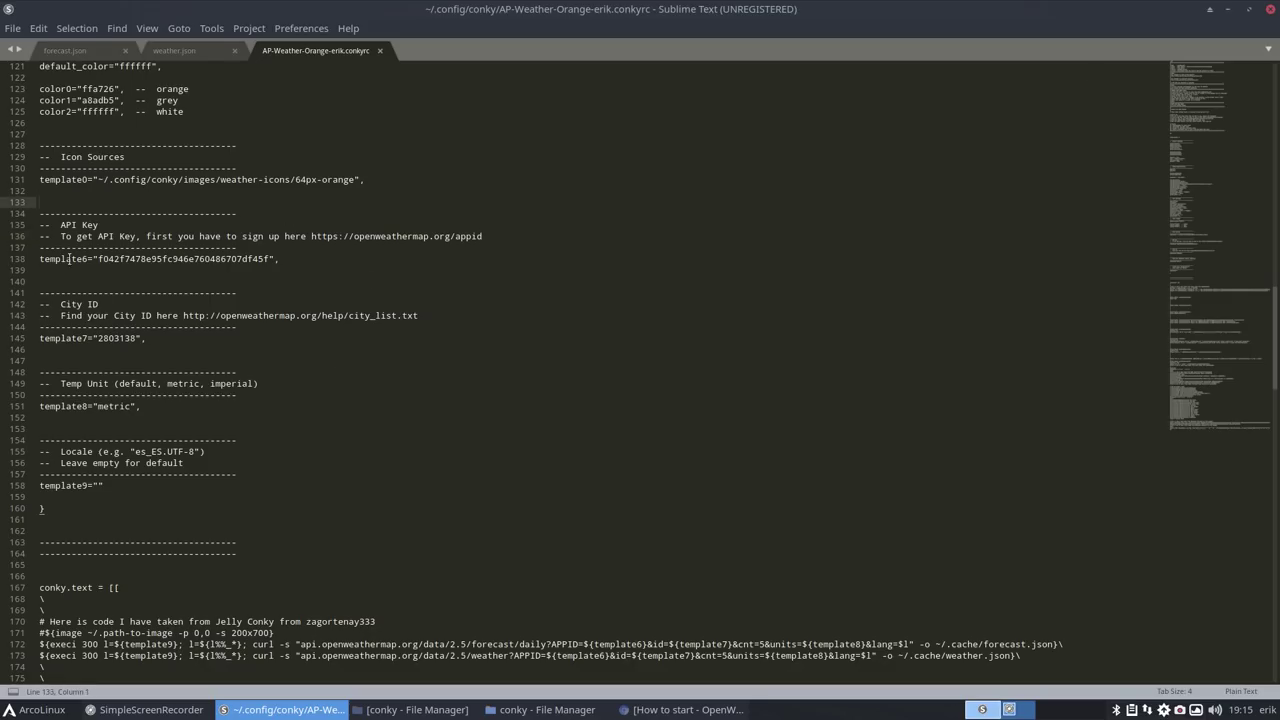
drag(100, 258, 269, 253)
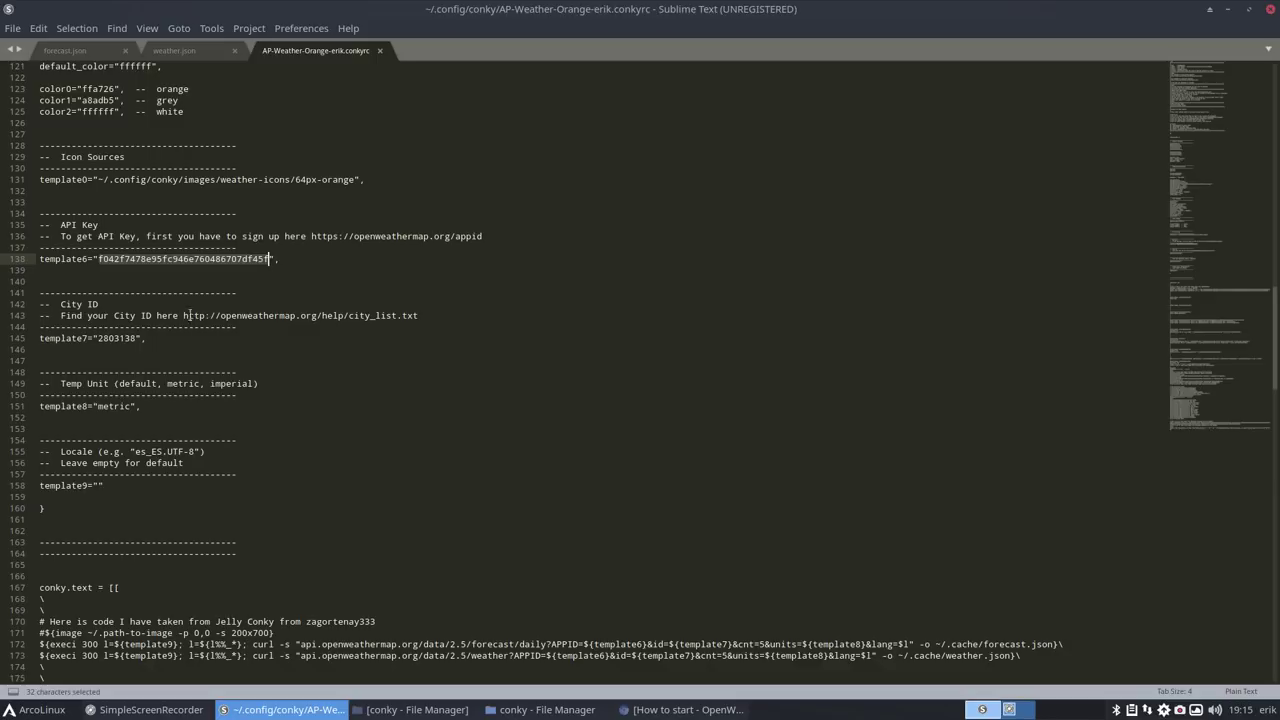
drag(182, 314, 425, 319)
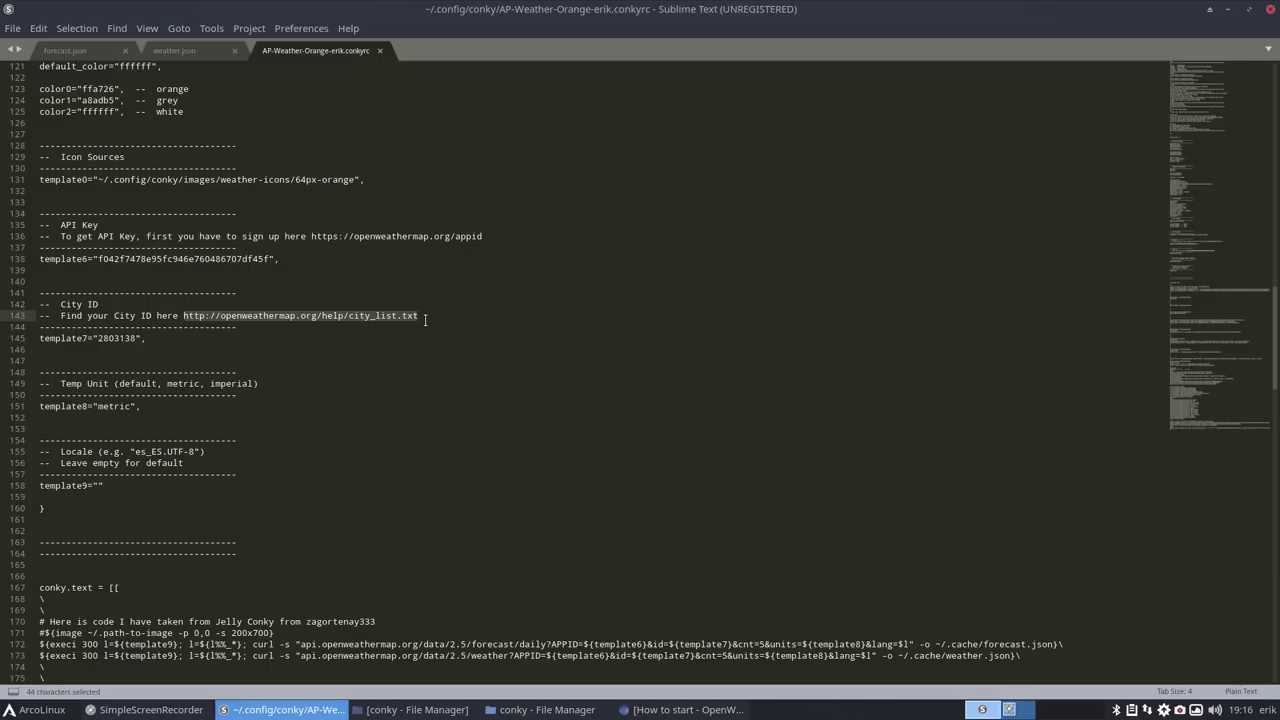
key(ctrl+c)
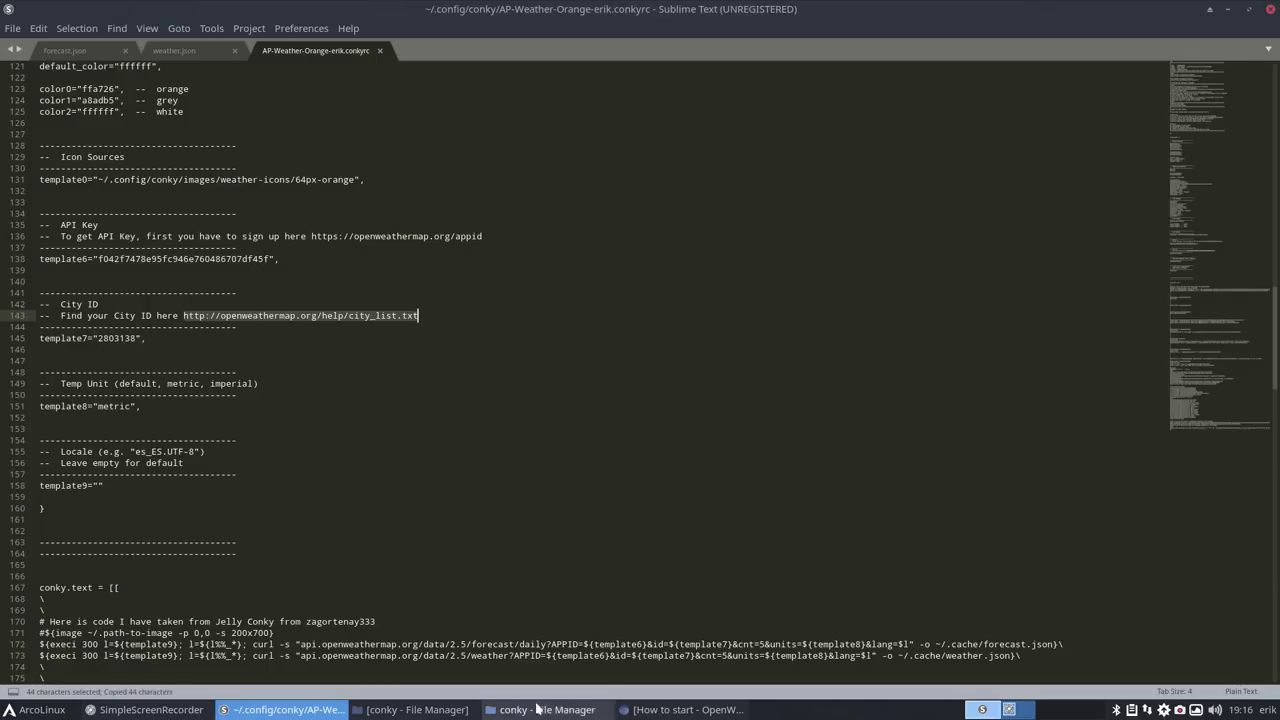
click(675, 709)
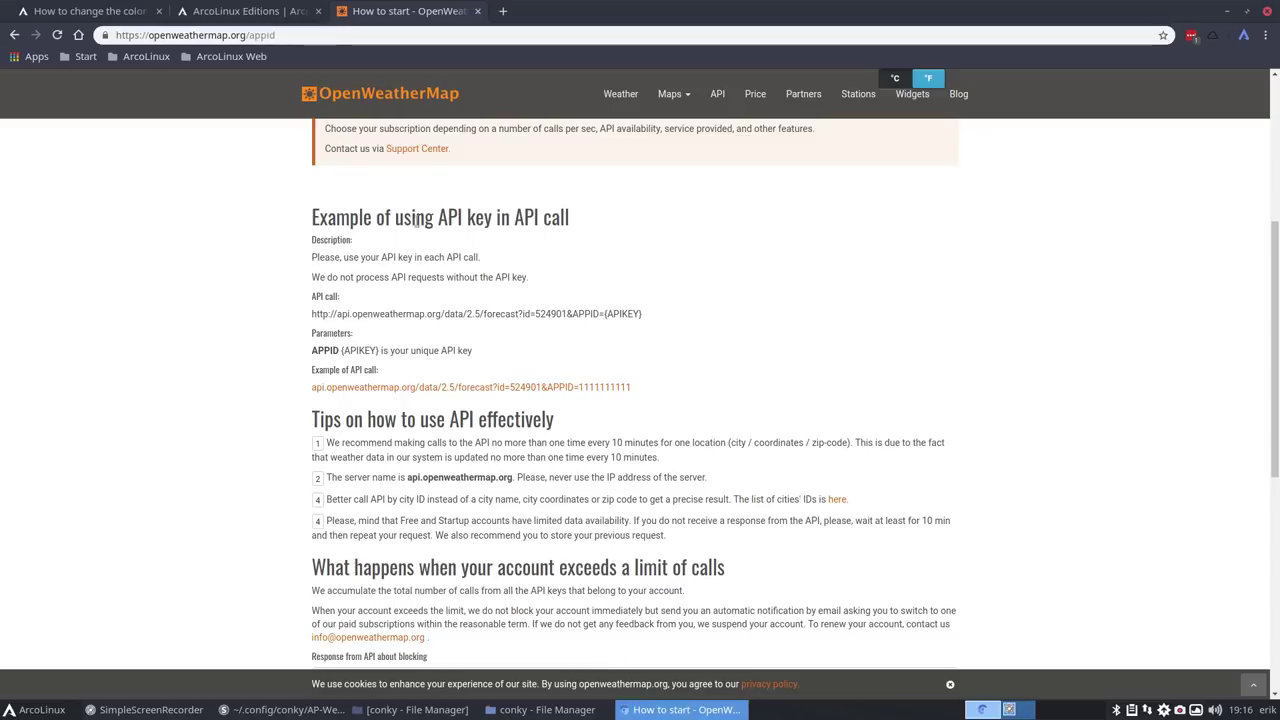
click(508, 12)
key(ctrl+v)
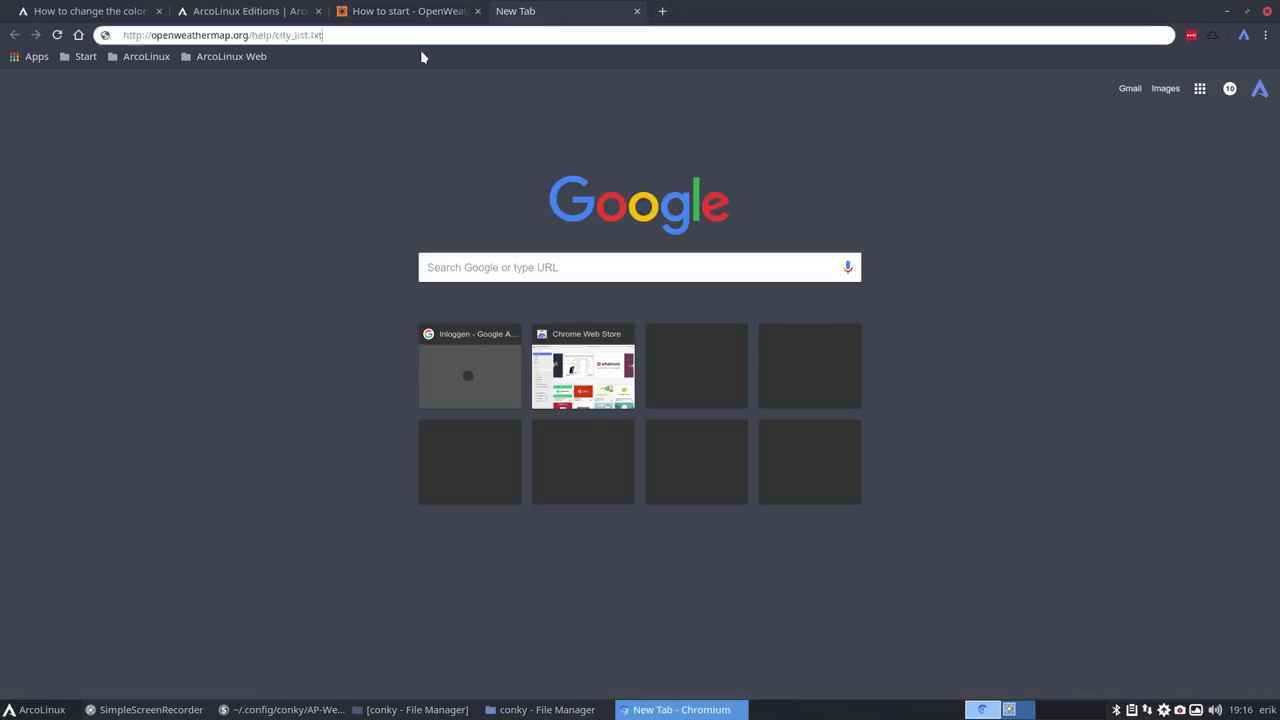
key(Return)
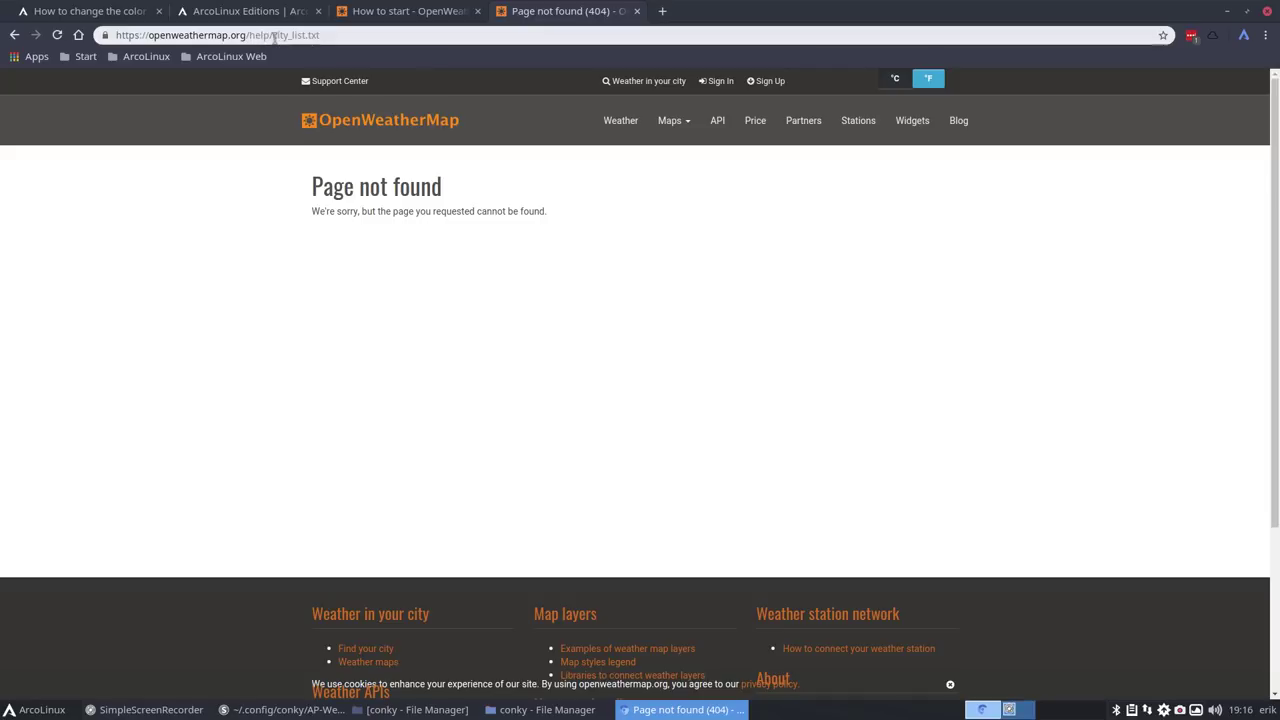
- Open OpenWeatherMap's Weather forecast page, allow it to know the location, and check the detected city
click(685, 132)
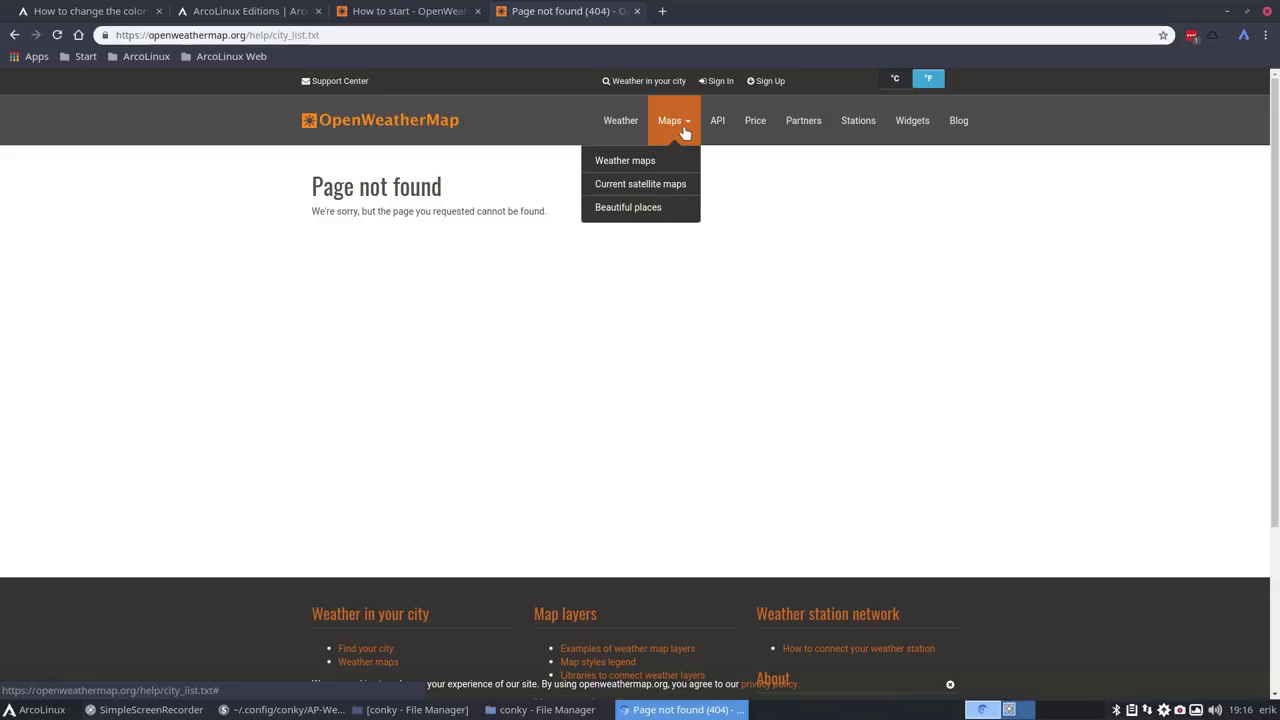
click(621, 122)
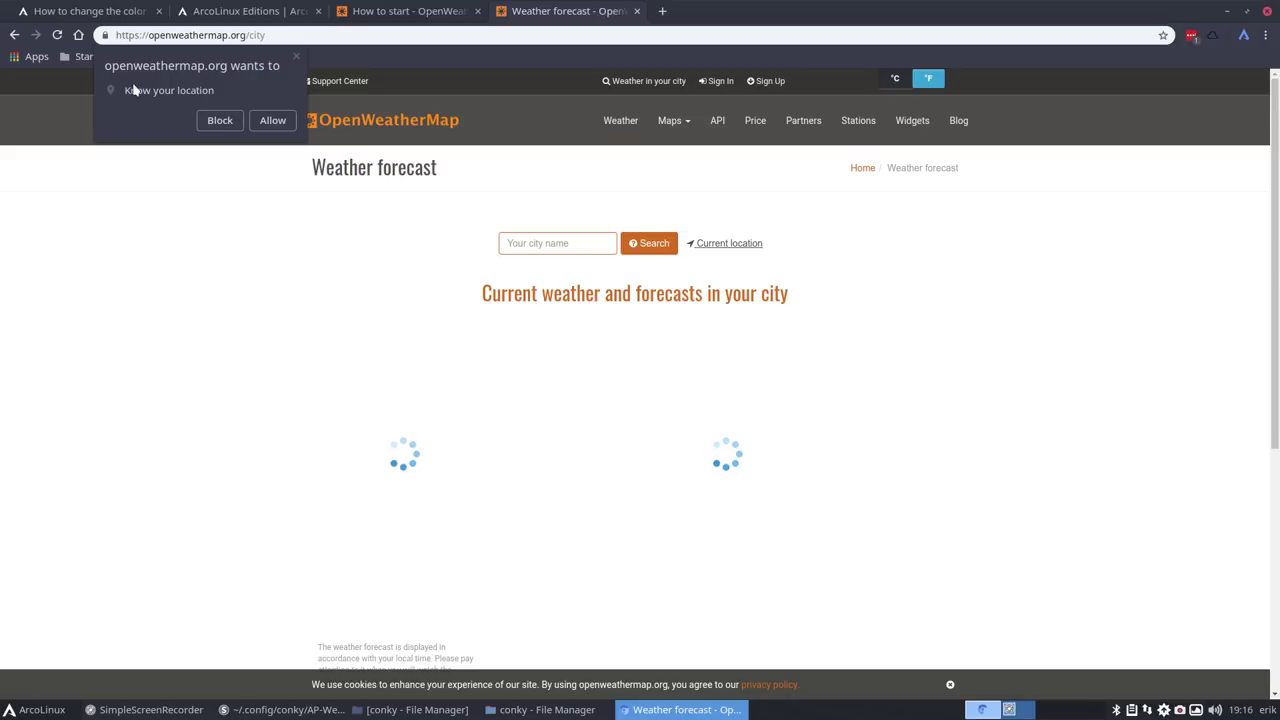
click(260, 125)
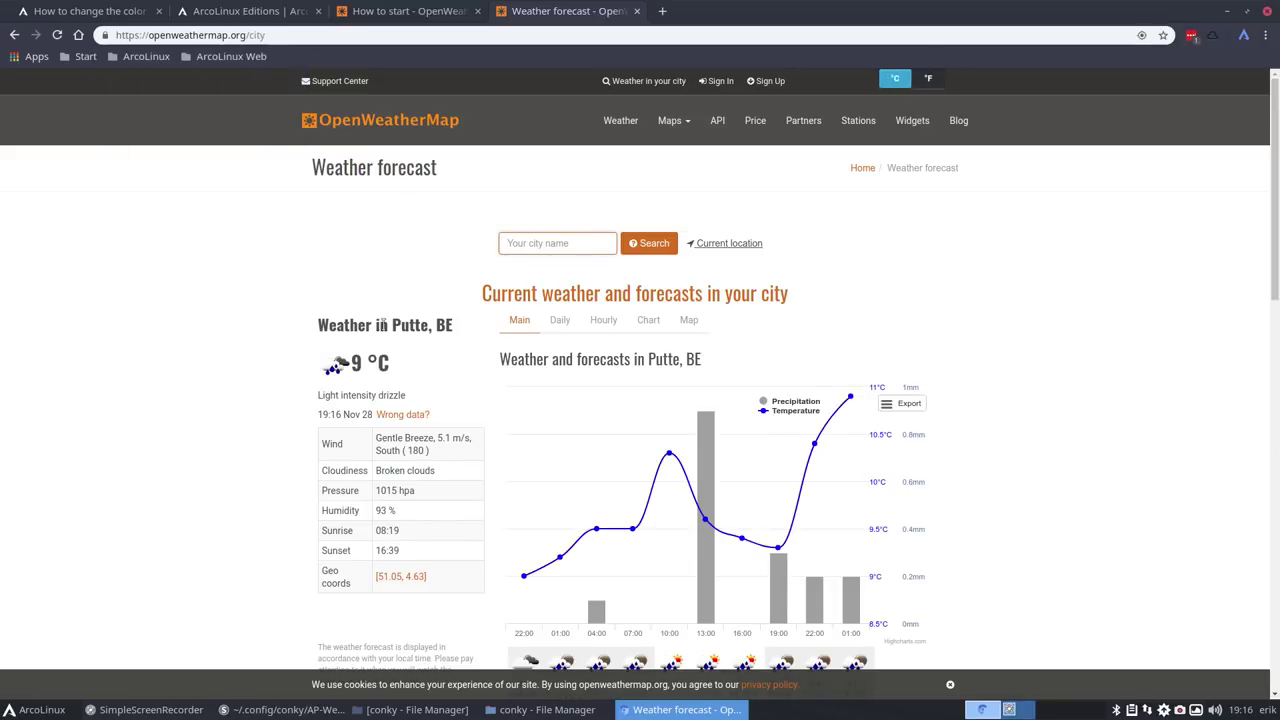
drag(377, 324, 452, 324)
- Search for antwerp, open the Antwerp, BE forecast, and copy the city ID at the end of the page address
click(555, 243)
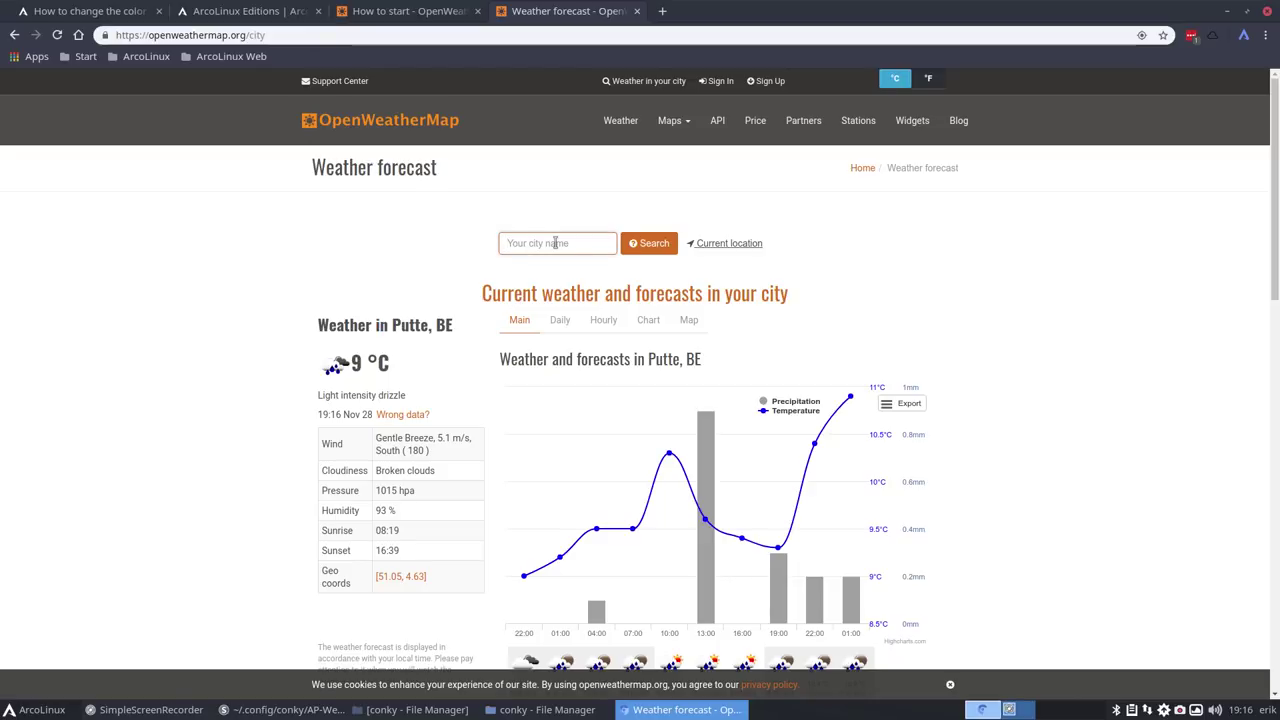
text(antwerp)
key(Return)
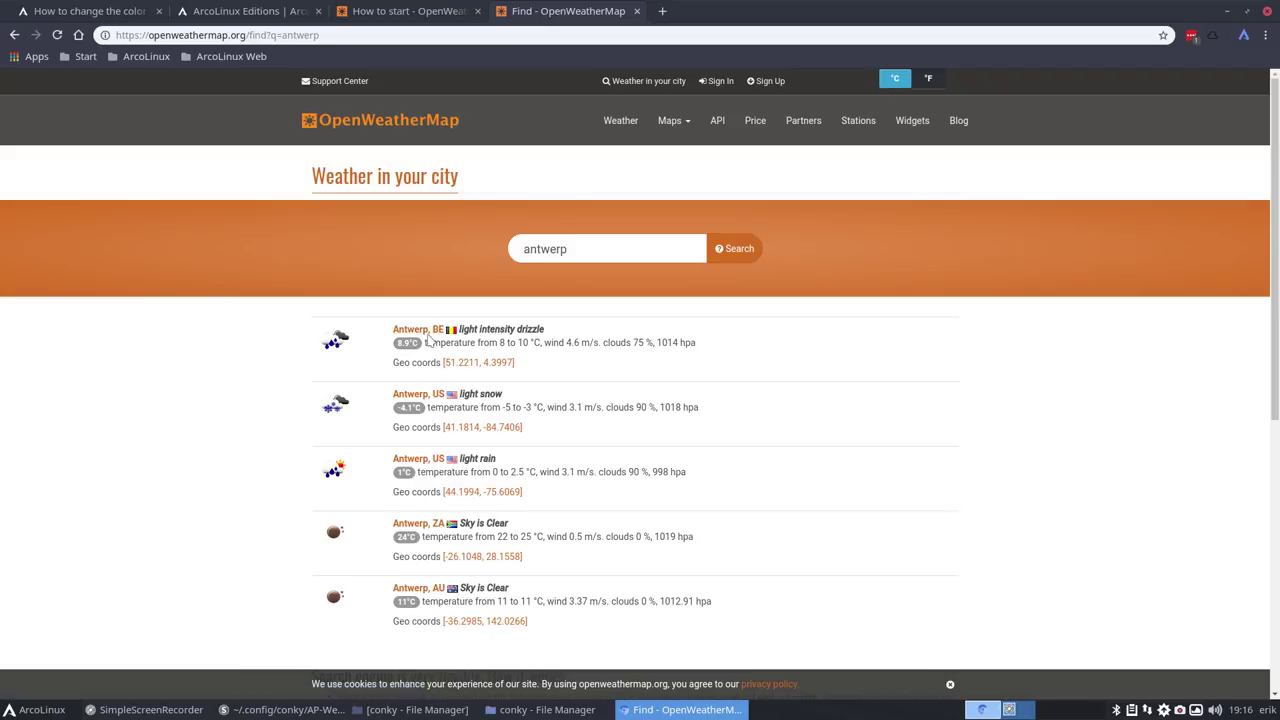
click(420, 331)
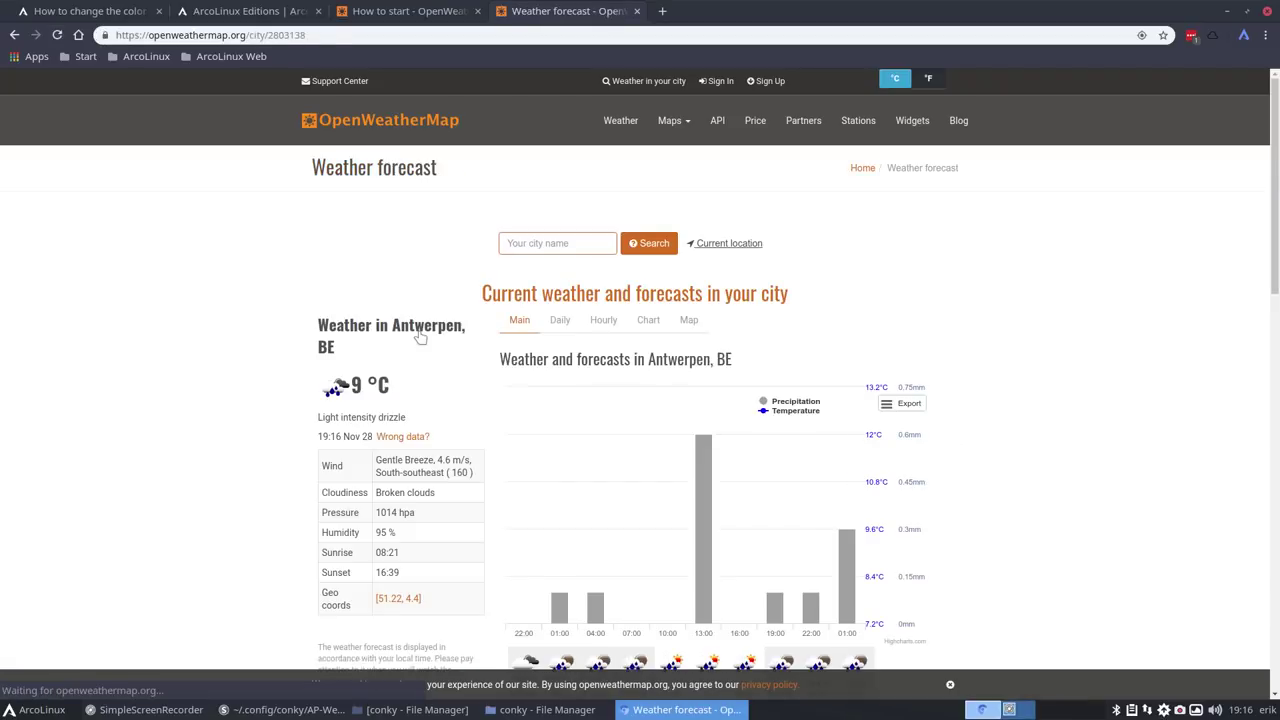
double_click(280, 35)
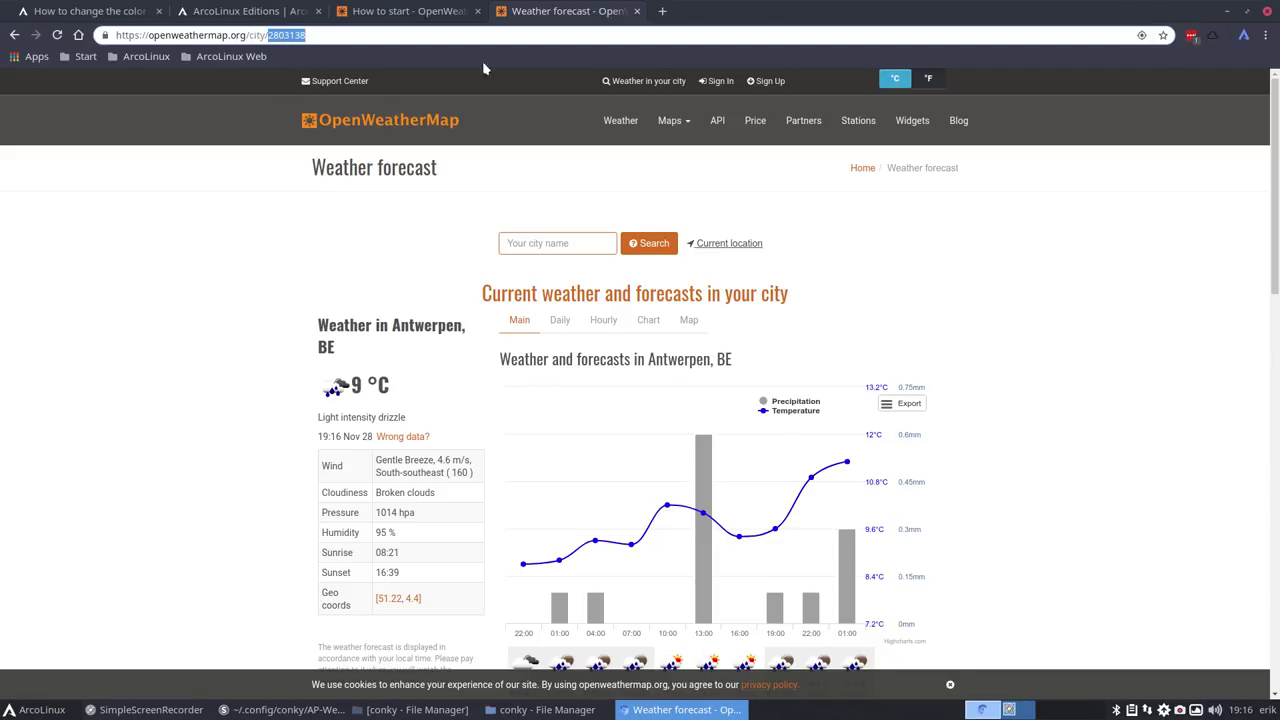
- Paste Antwerp's city ID 2803138 below the template7 line of the conky file for comparison, and undo the paste
click(1227, 11)
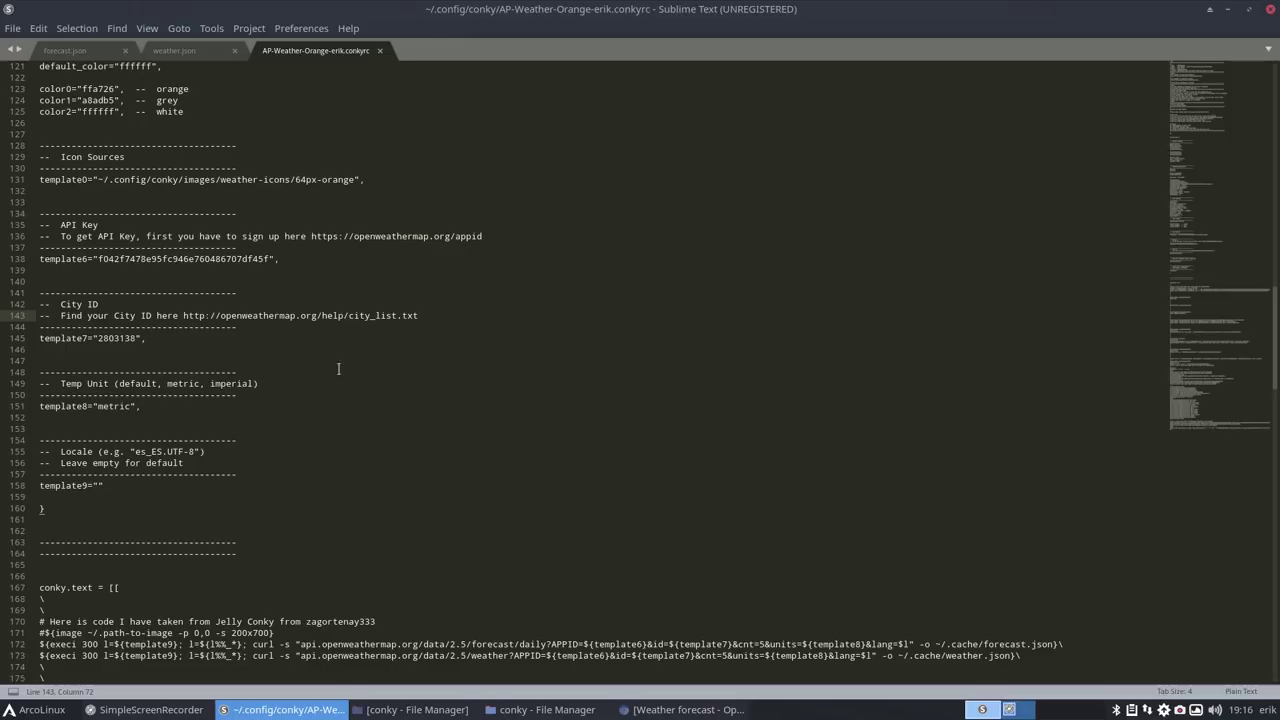
drag(150, 352, 142, 355)
key(ctrl+v)
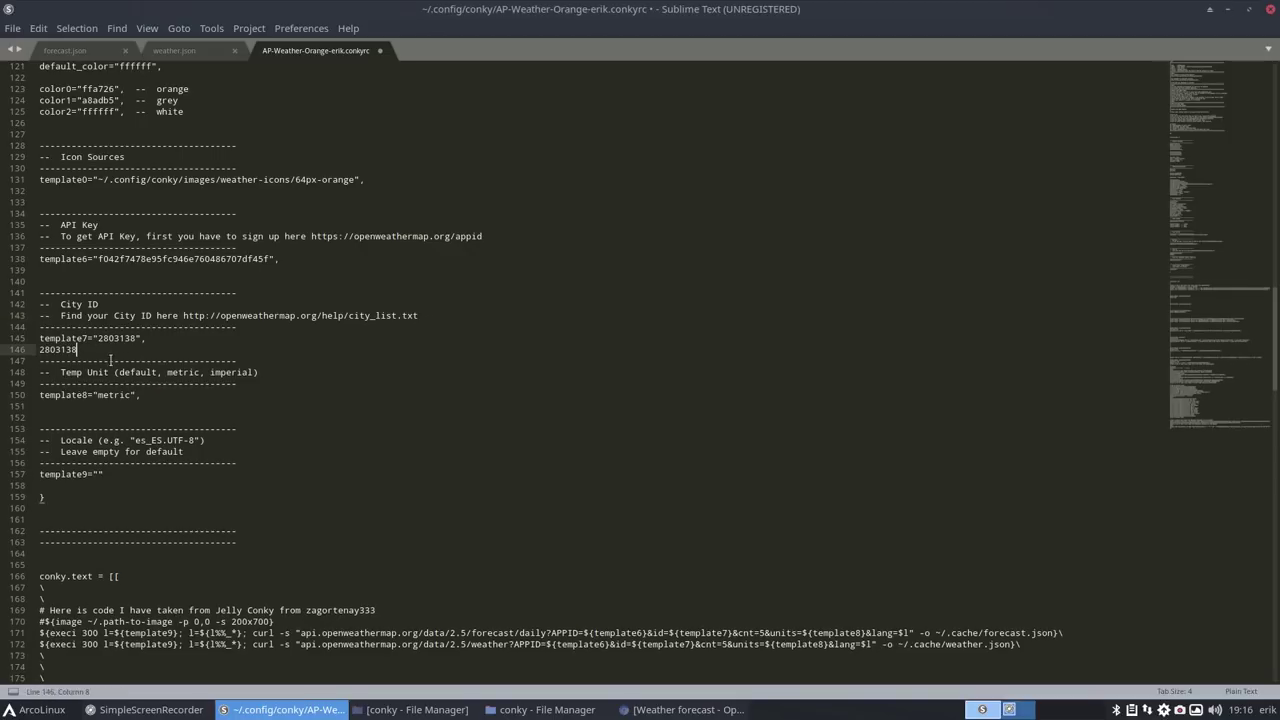
key(ctrl+z)
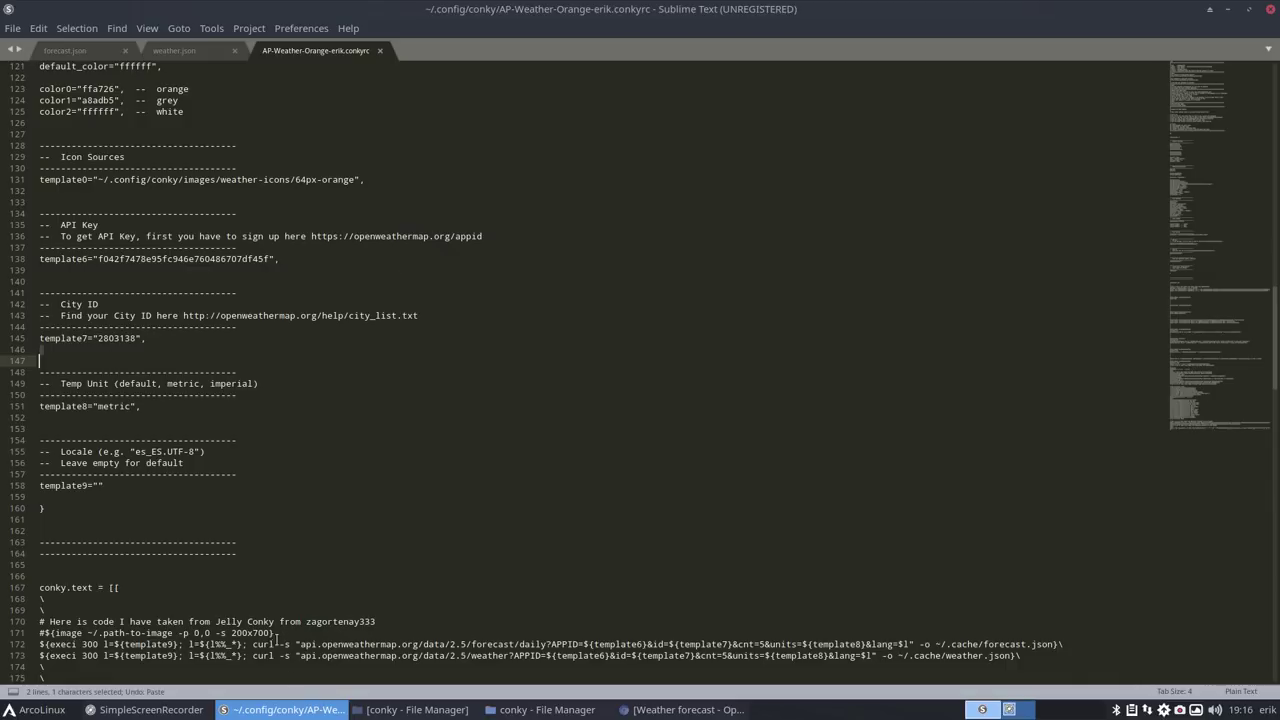
- Search OpenWeatherMap for london, open the London, GB forecast, and copy the city ID at the end of the page address
click(685, 710)
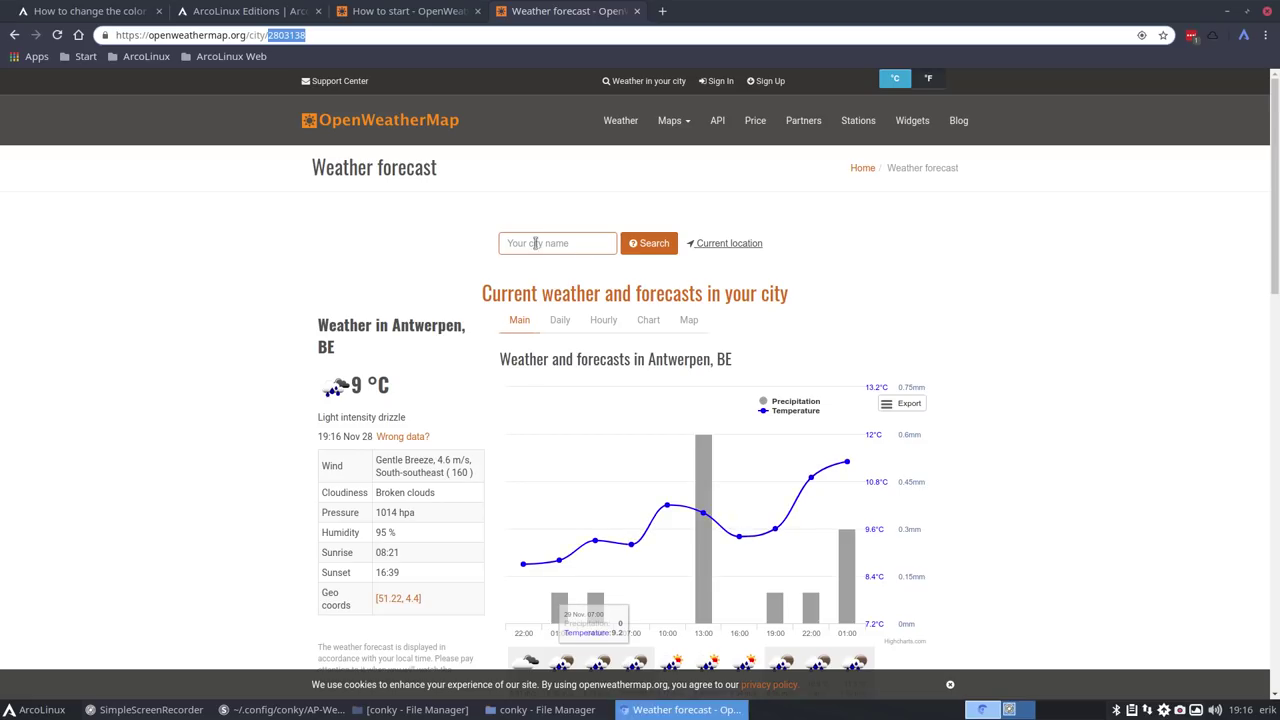
click(535, 243)
text(lon)
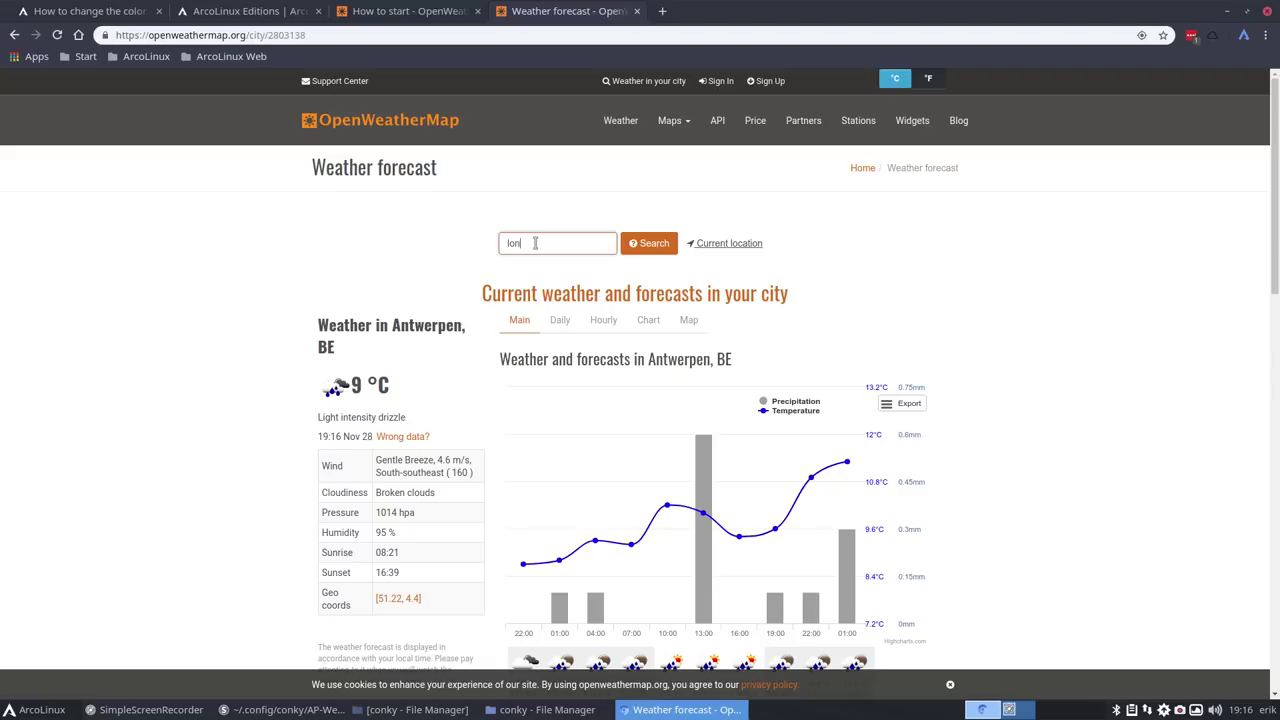
text(don)
key(Return)
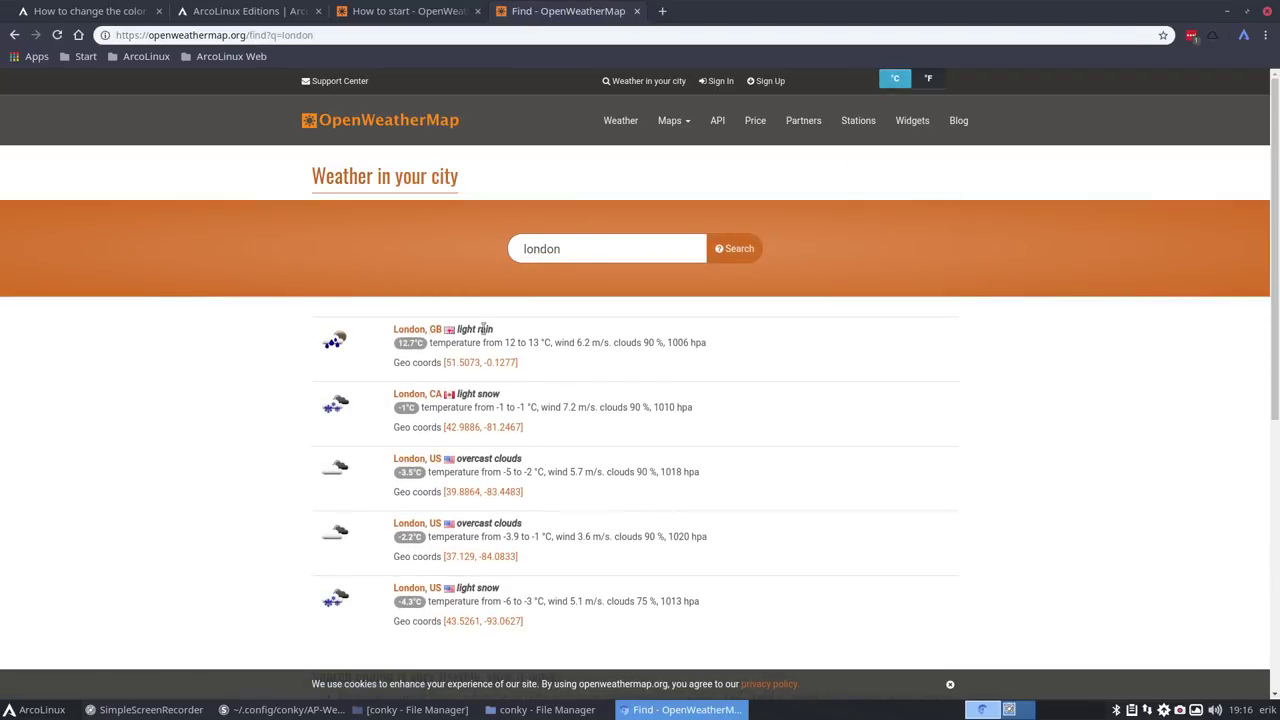
click(419, 335)
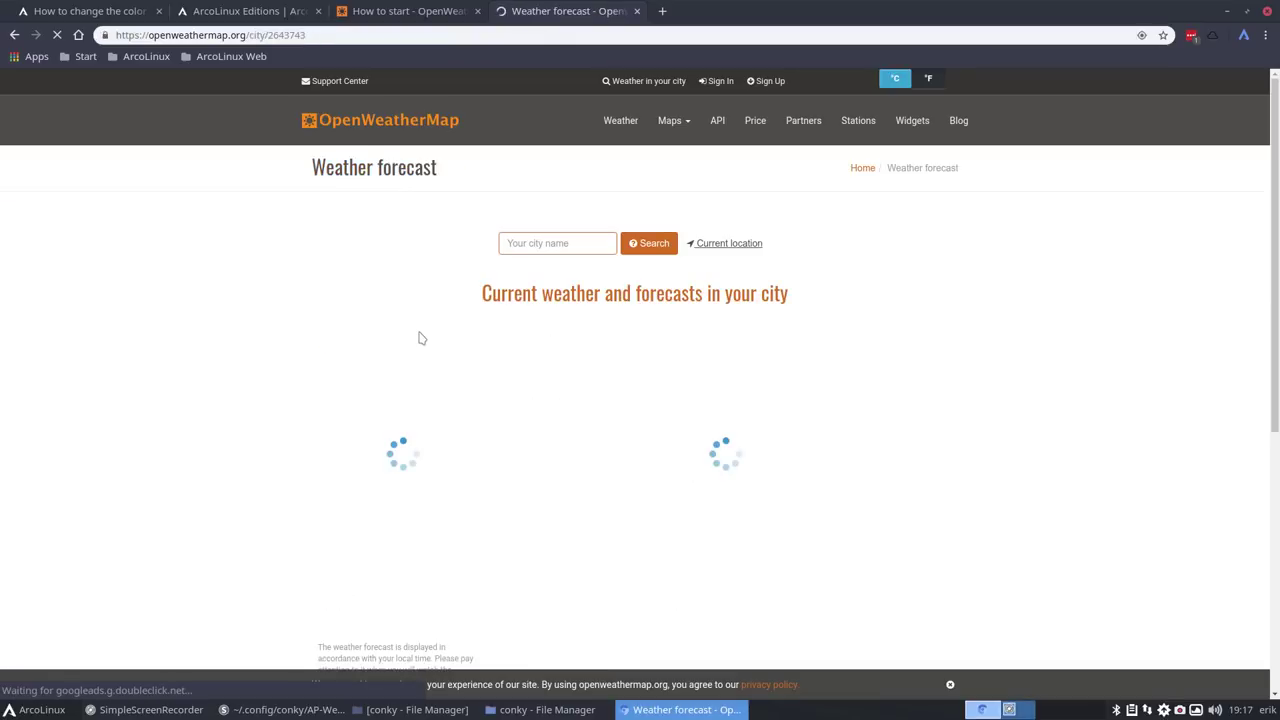
double_click(298, 36)
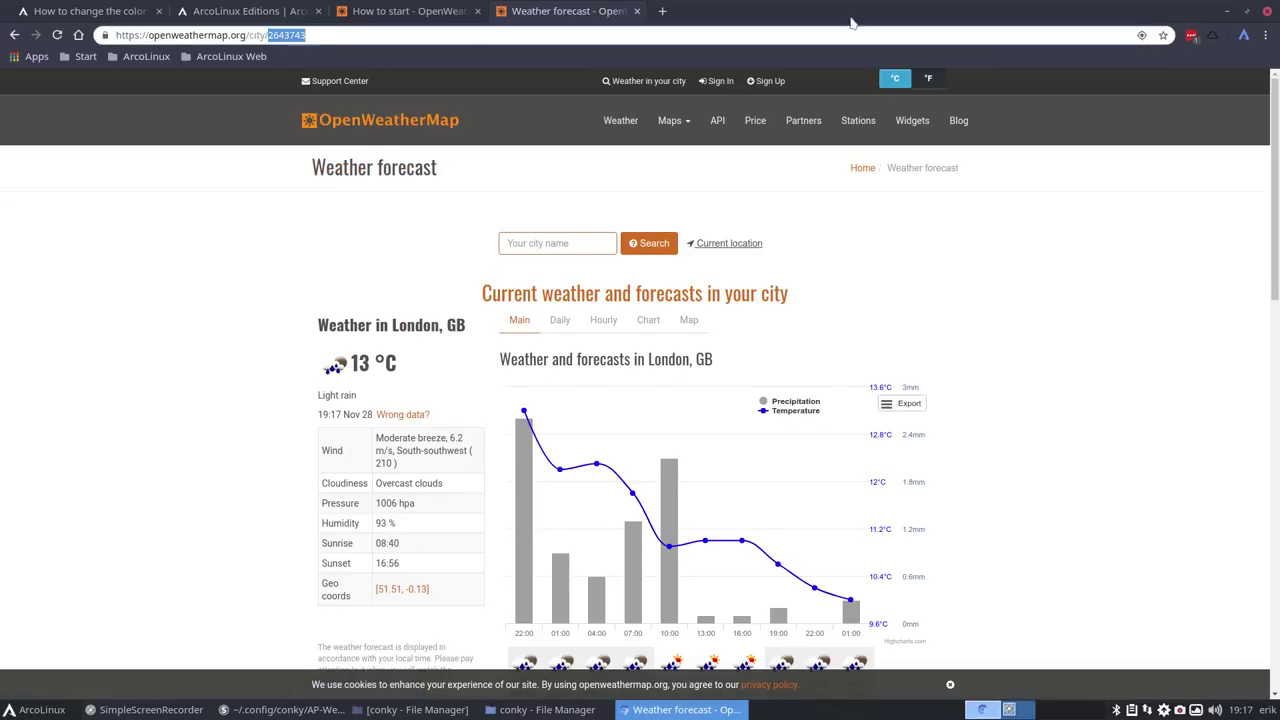
- Paste the London city ID 2643743 below the template7 line of the conky file, and duplicate the template7 line
click(1227, 11)
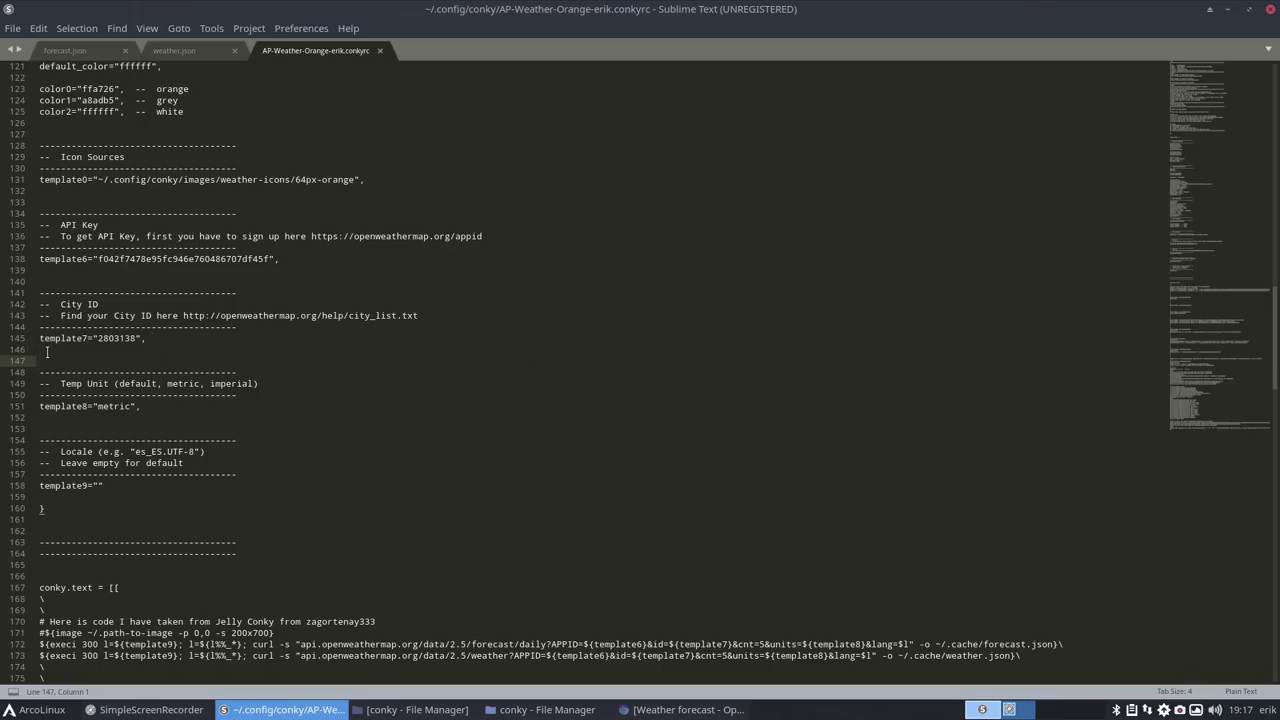
key(ctrl+v)
drag(147, 338, 28, 340)
key(ctrl+c)
click(150, 338)
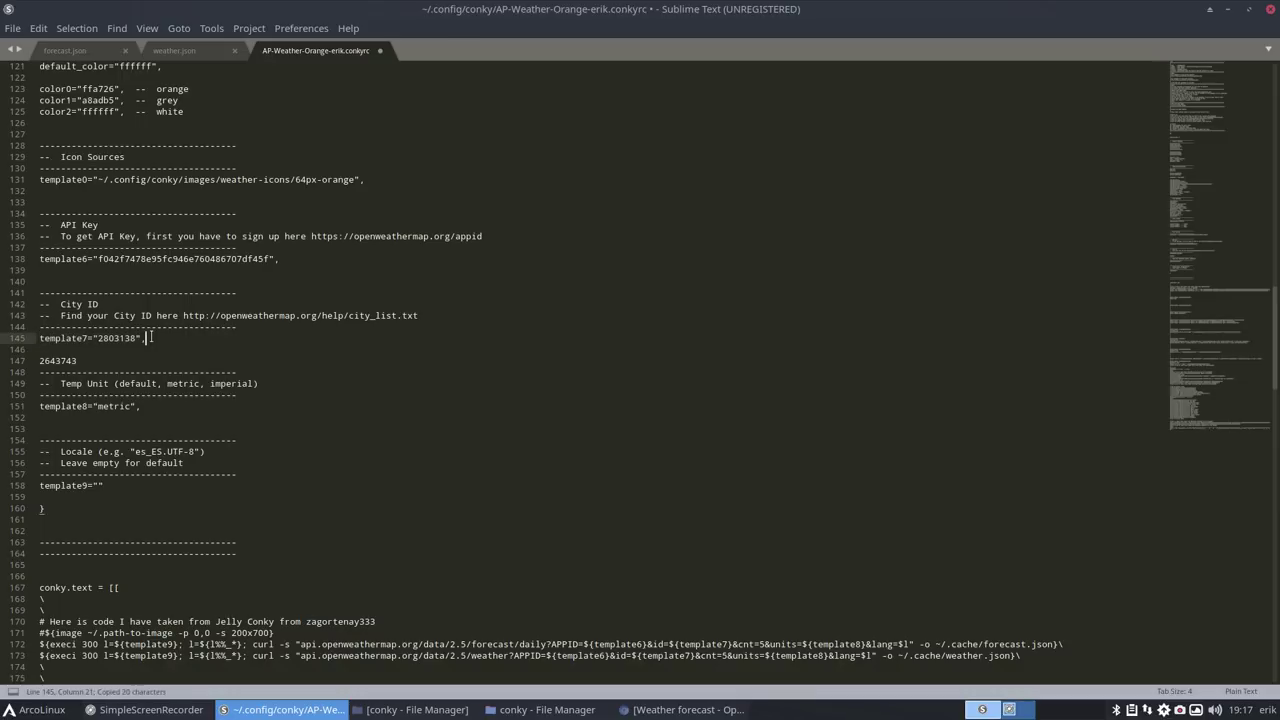
key(Return)
key(ctrl+v)
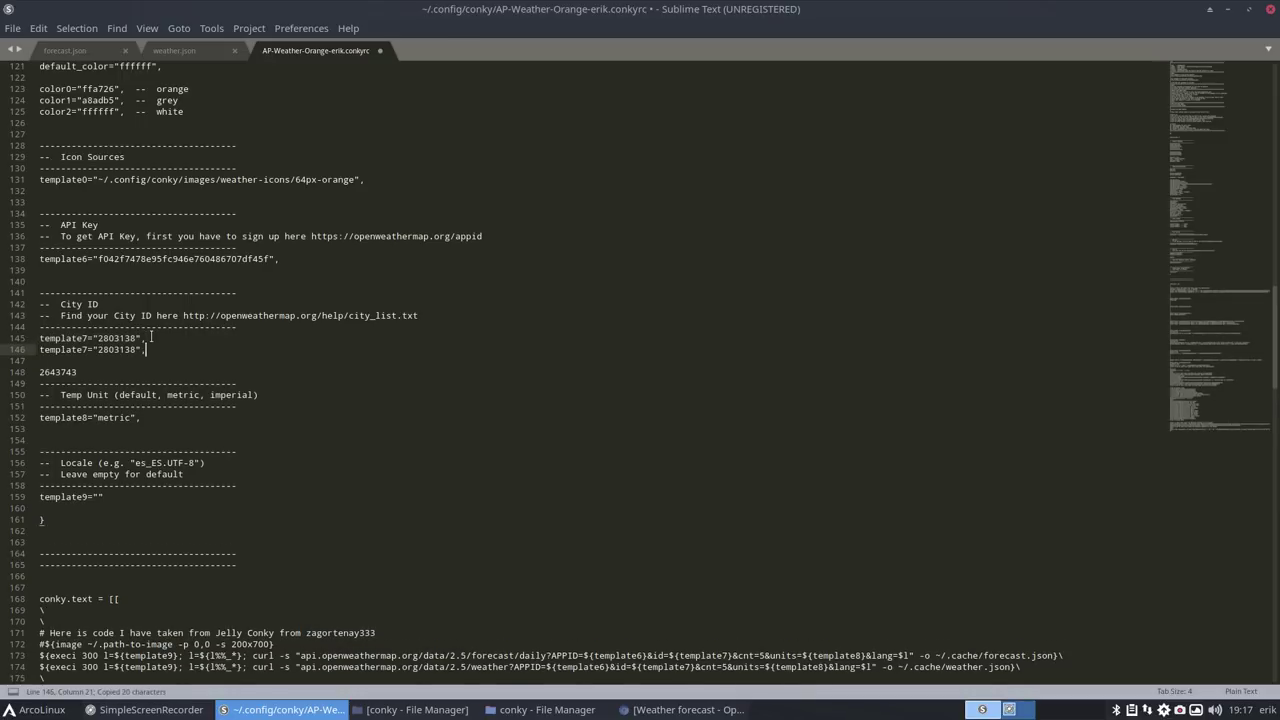
- Cut the pasted London ID and use 2643743 as the value of the second template7 line
double_click(58, 372)
key(ctrl+x)
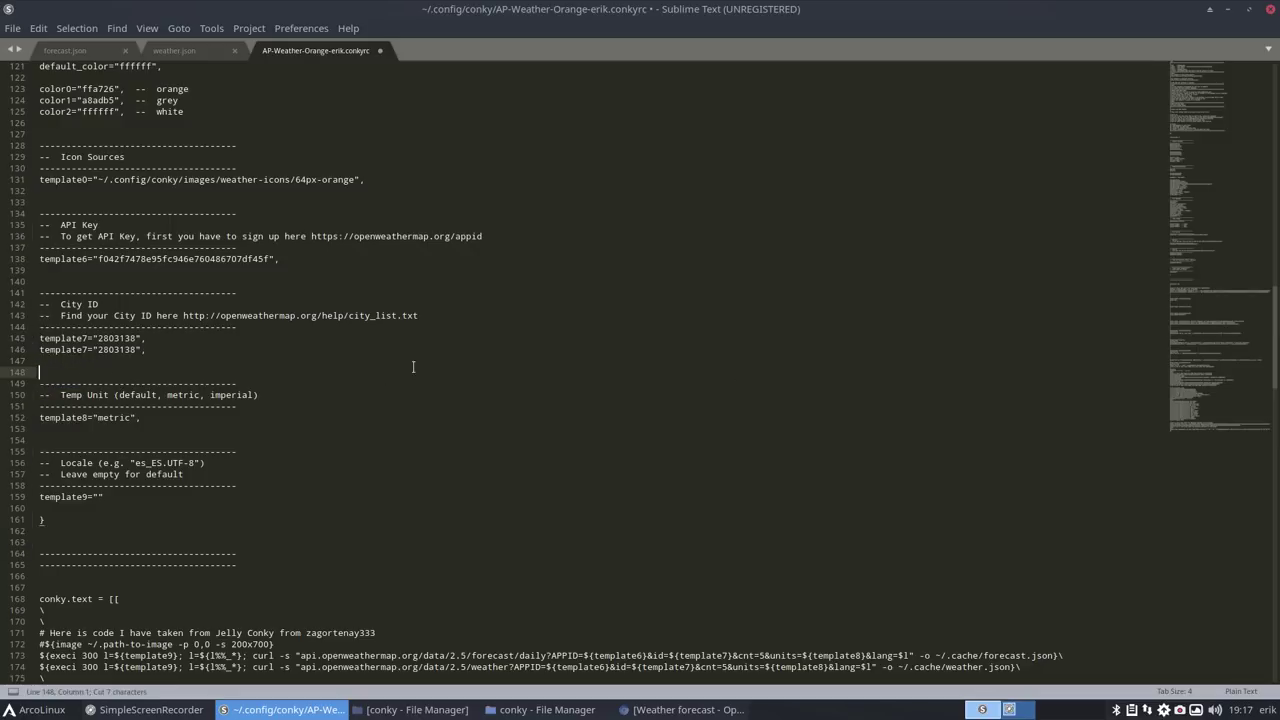
double_click(120, 350)
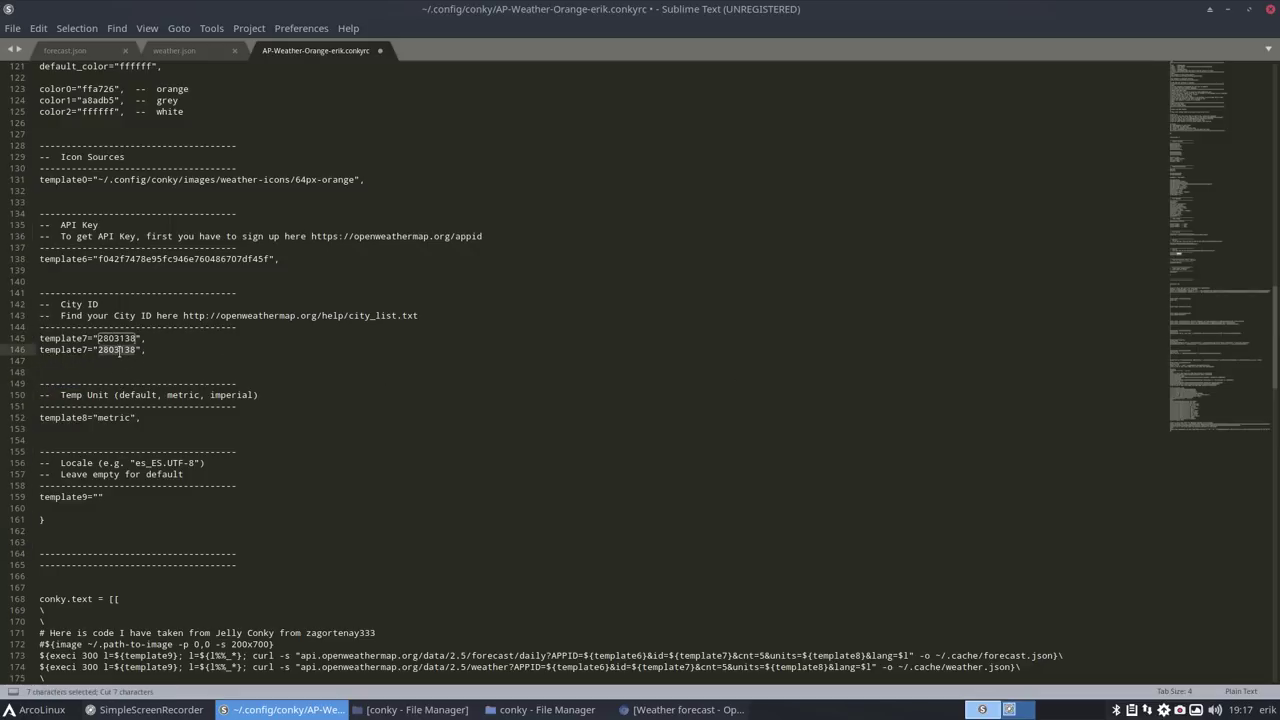
key(ctrl+v)
click(39, 349)
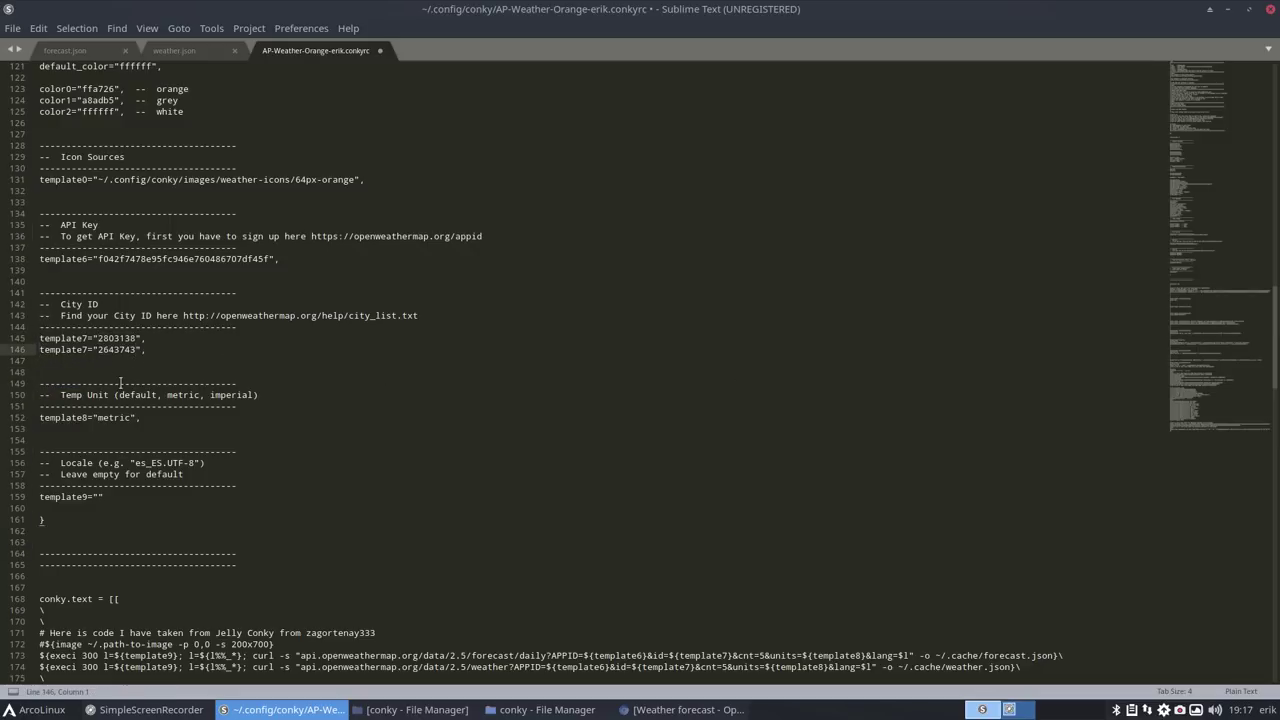
- Comment out the original template7 line containing 2803138 with #, and save the conky file
key(Up)
text(-)
key(BackSpace)
text(-)
key(ctrl+z)
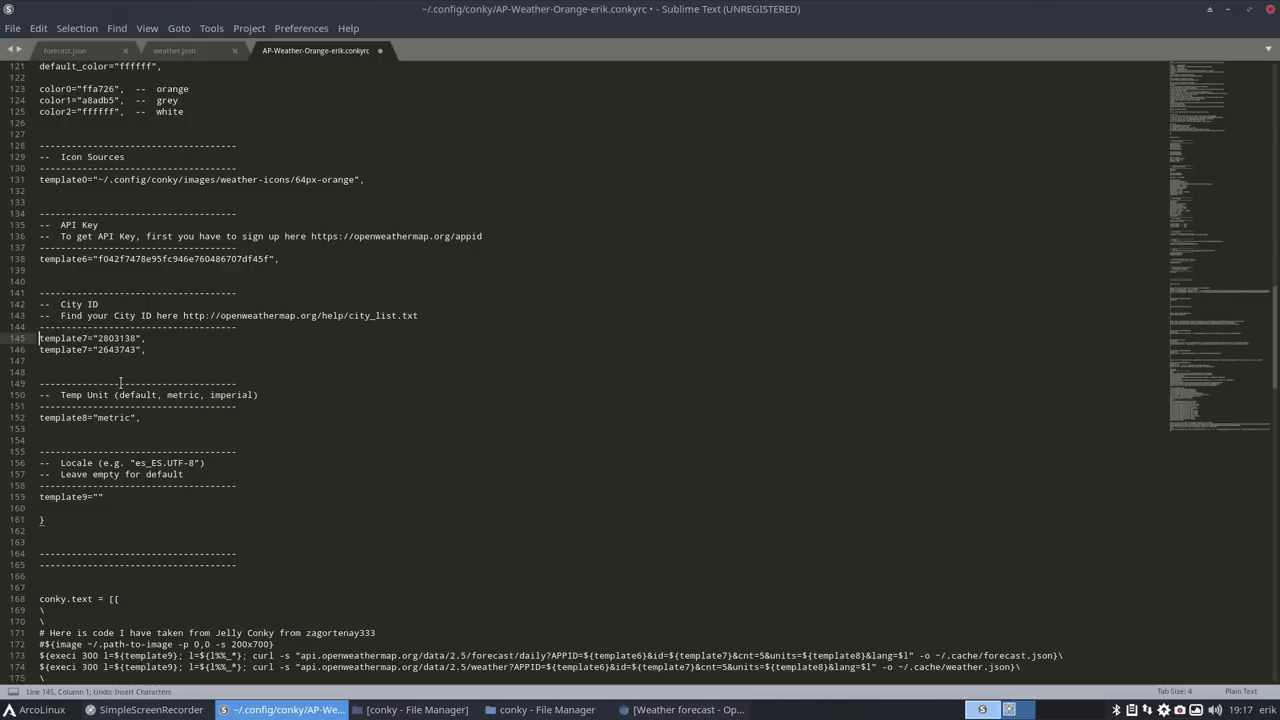
text(#)
key(ctrl+s)
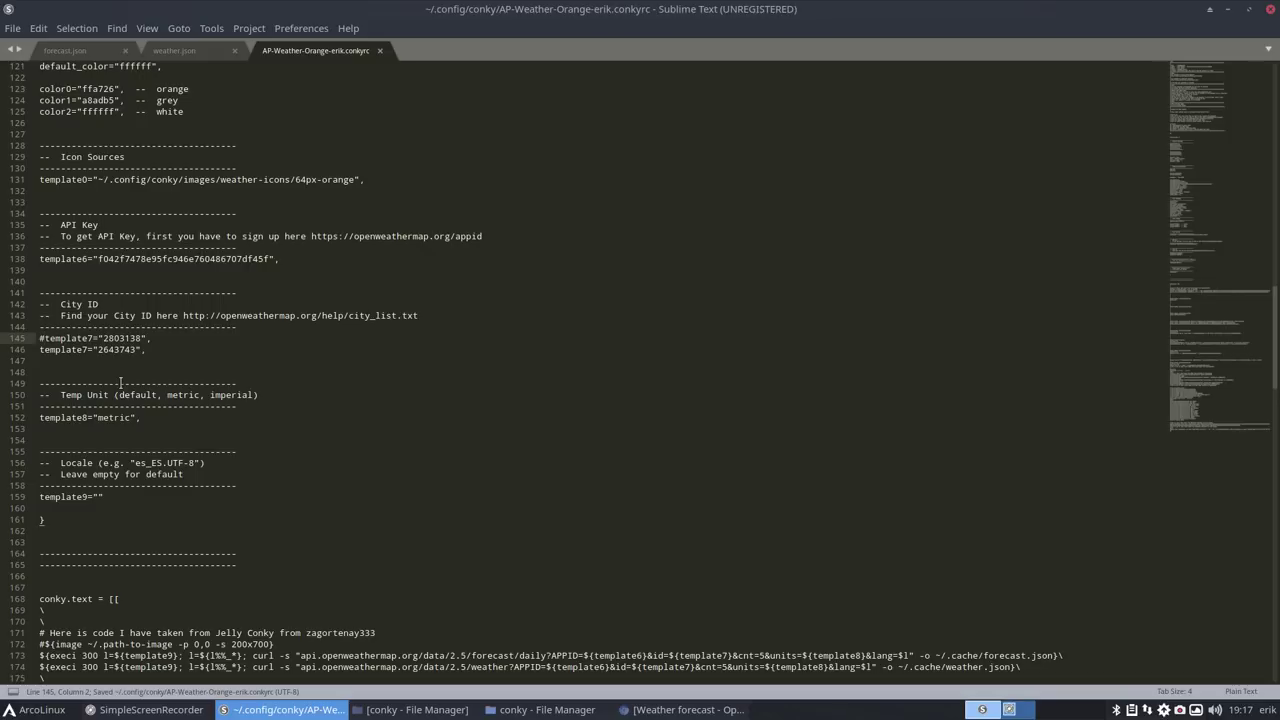
click(106, 352)
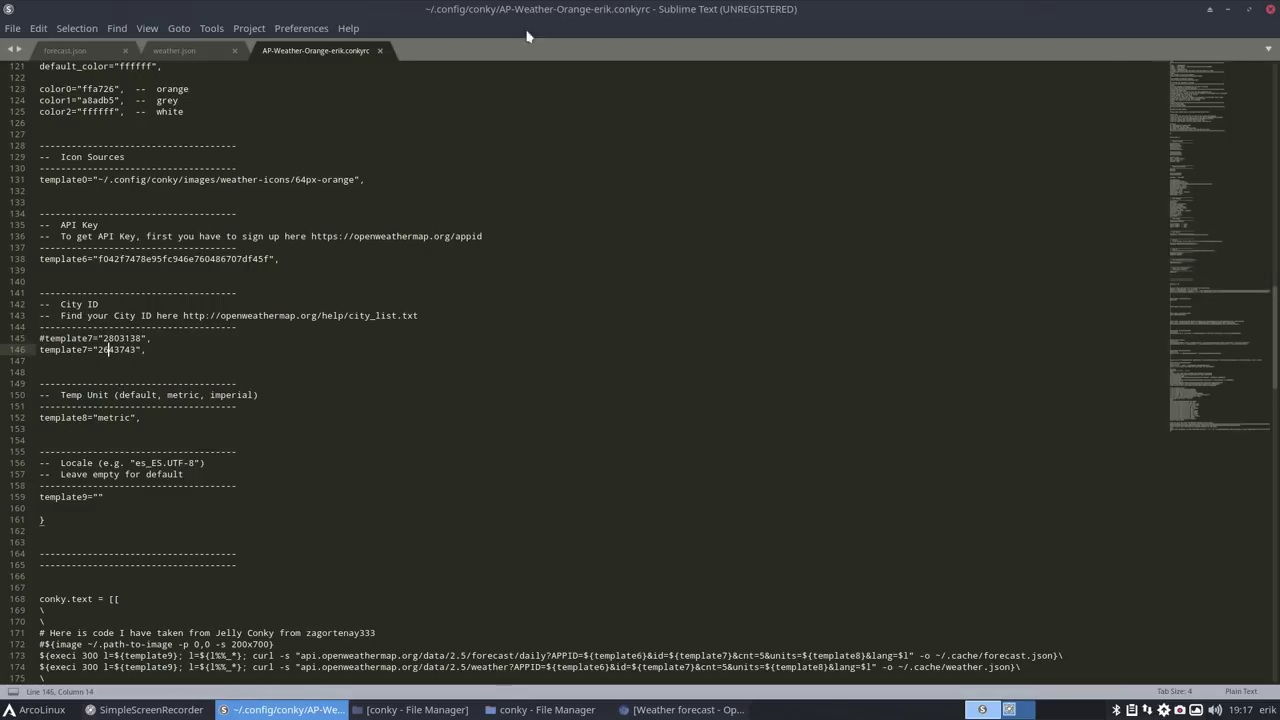
- Try to start the personal AP-Weather-Orange conky from the ArcoLinux Conky Manager, and uncover the desktop to check it
click(1209, 9)
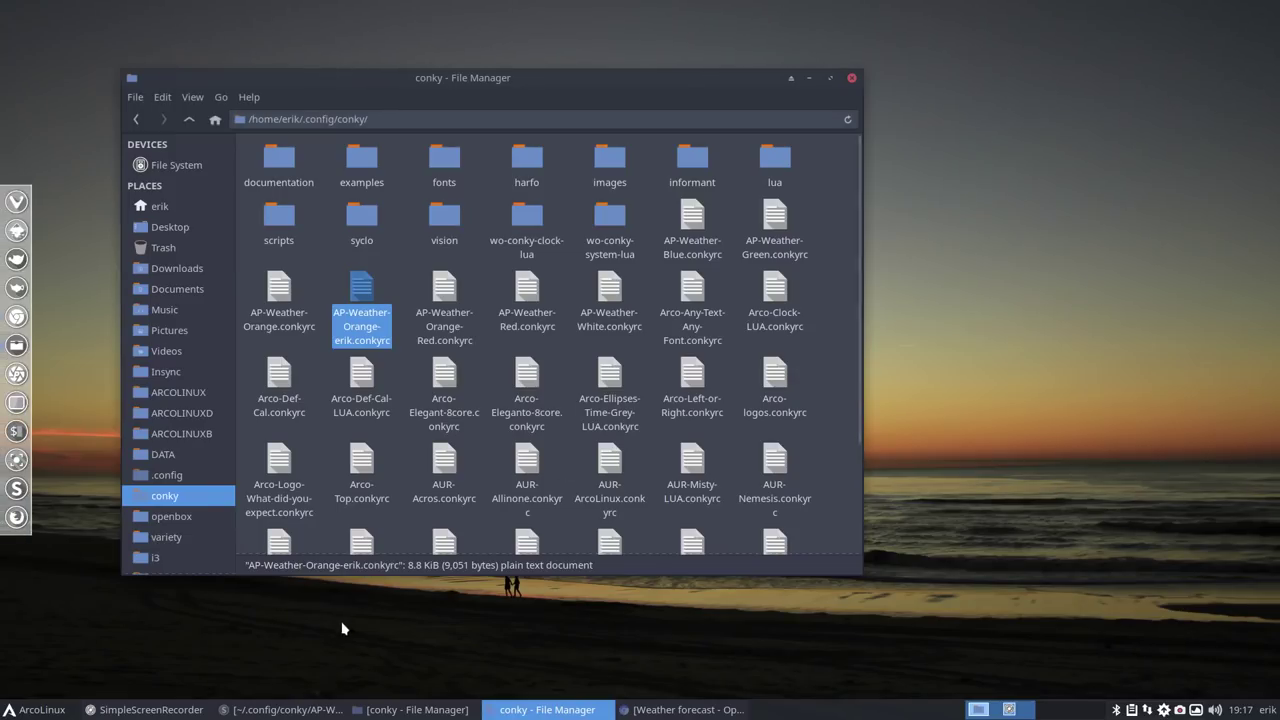
click(685, 709)
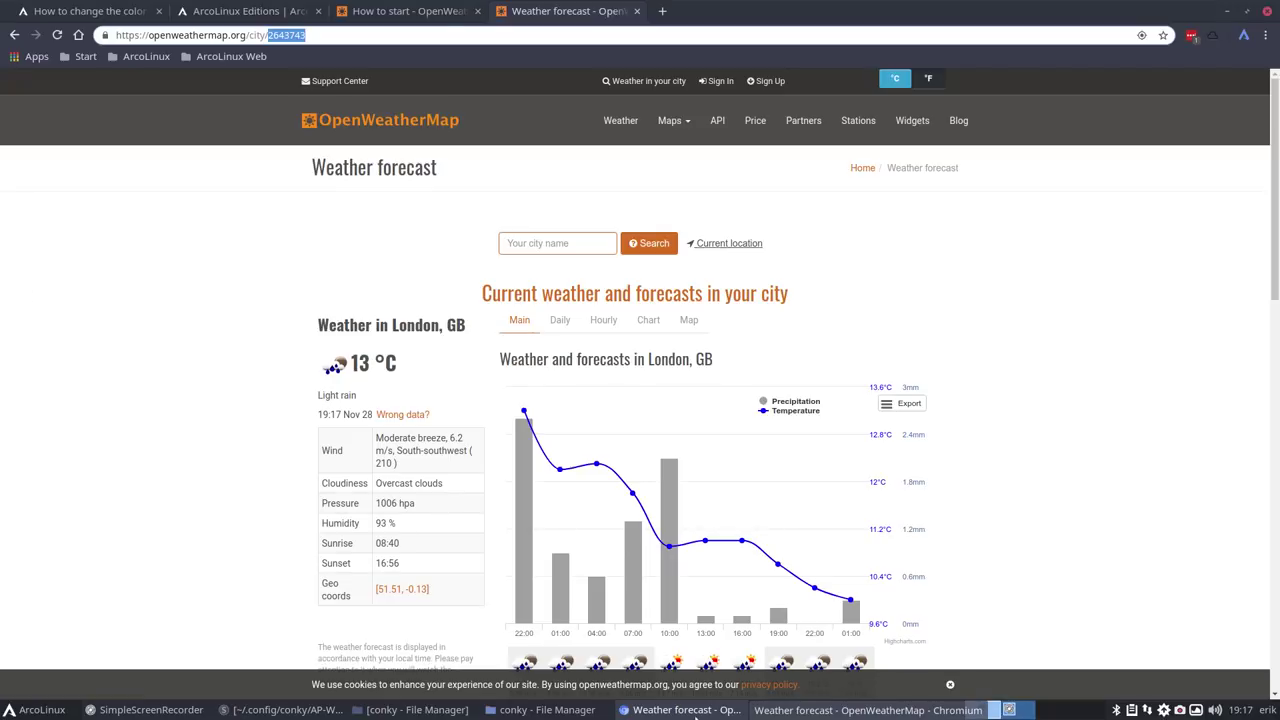
click(1226, 11)
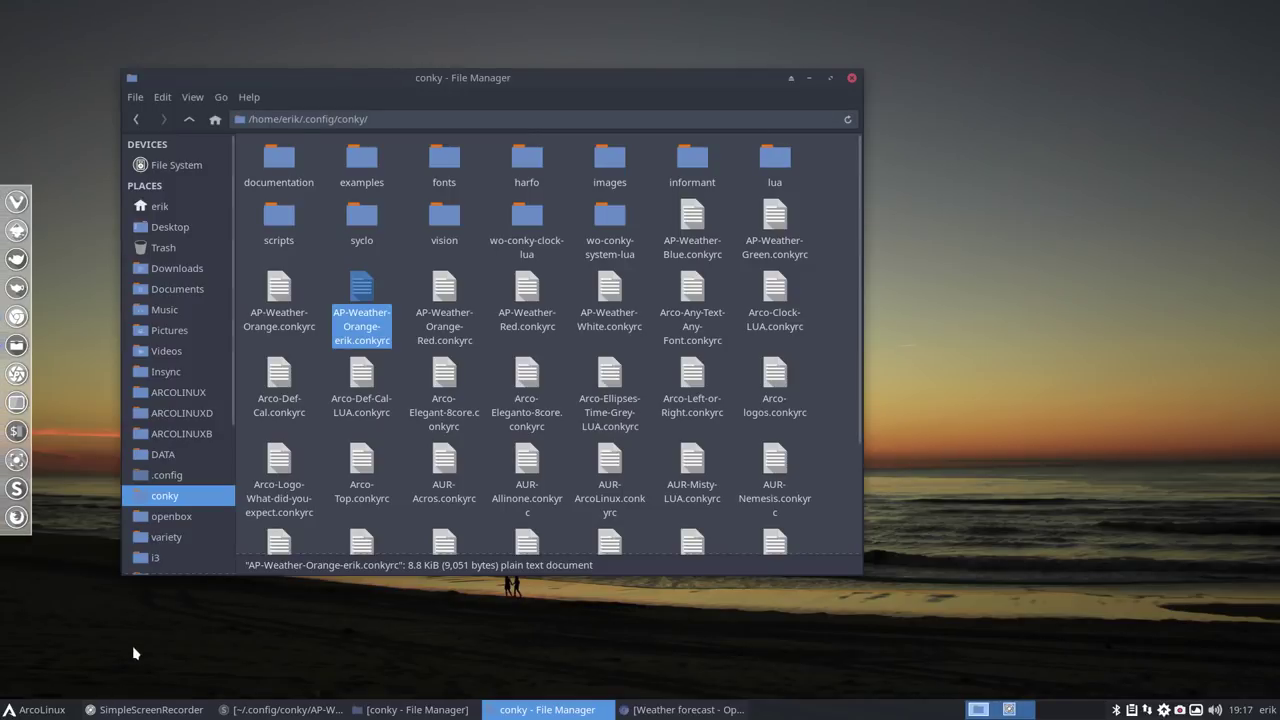
click(42, 710)
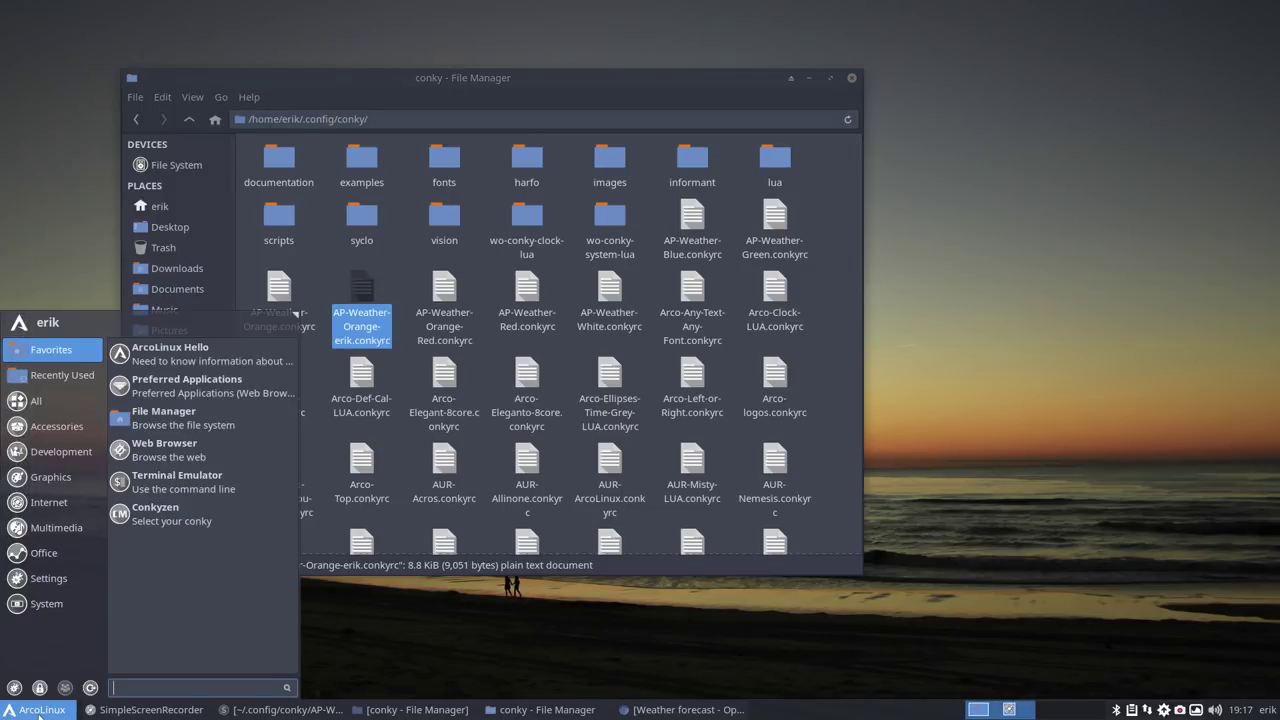
click(156, 518)
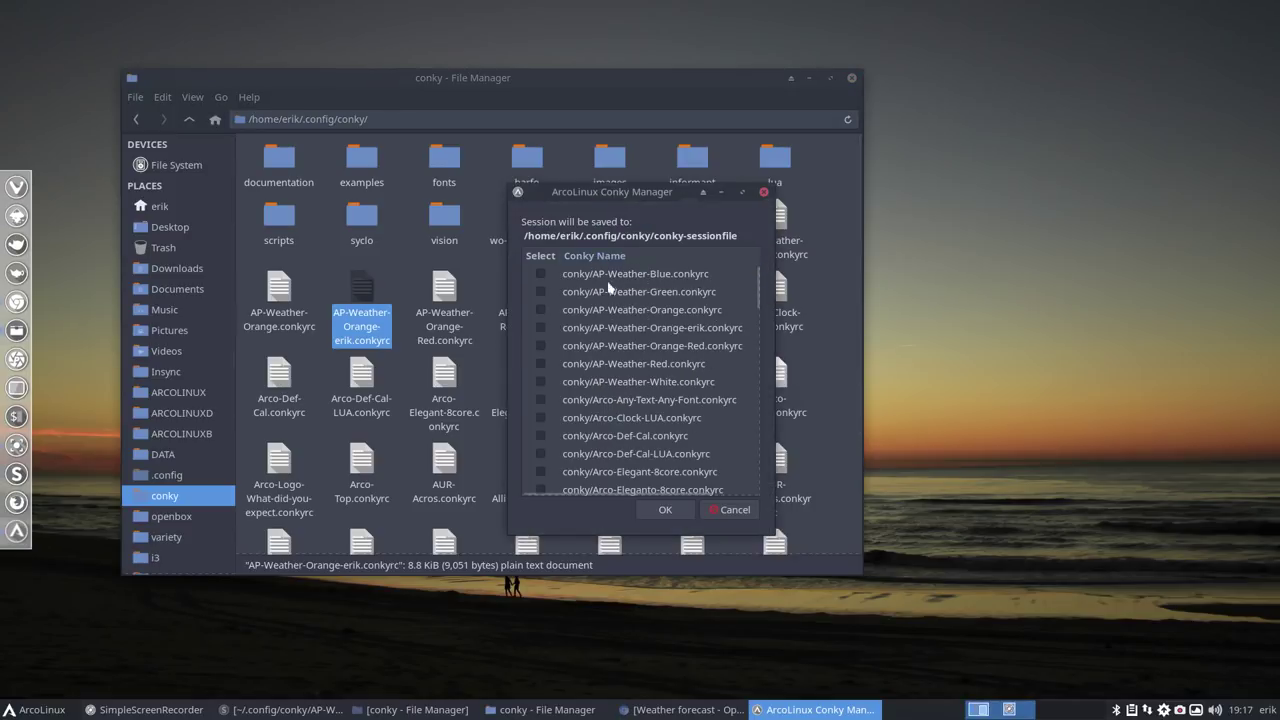
click(549, 326)
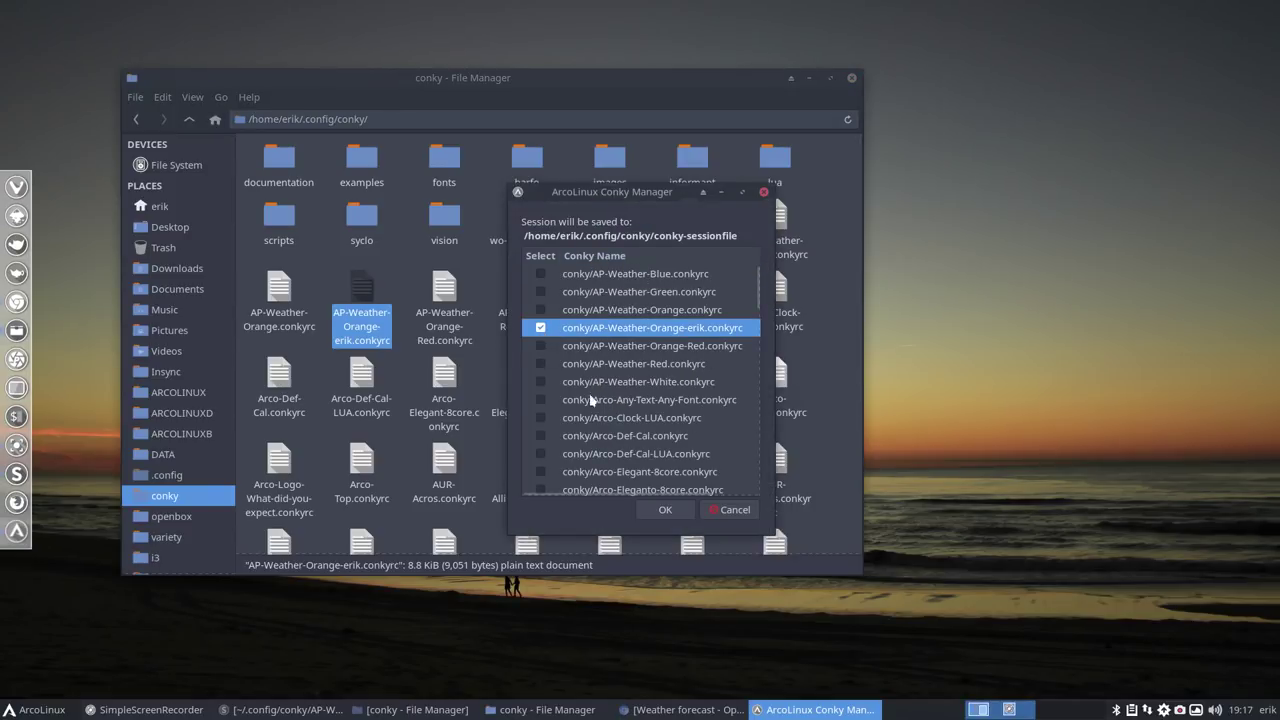
click(663, 510)
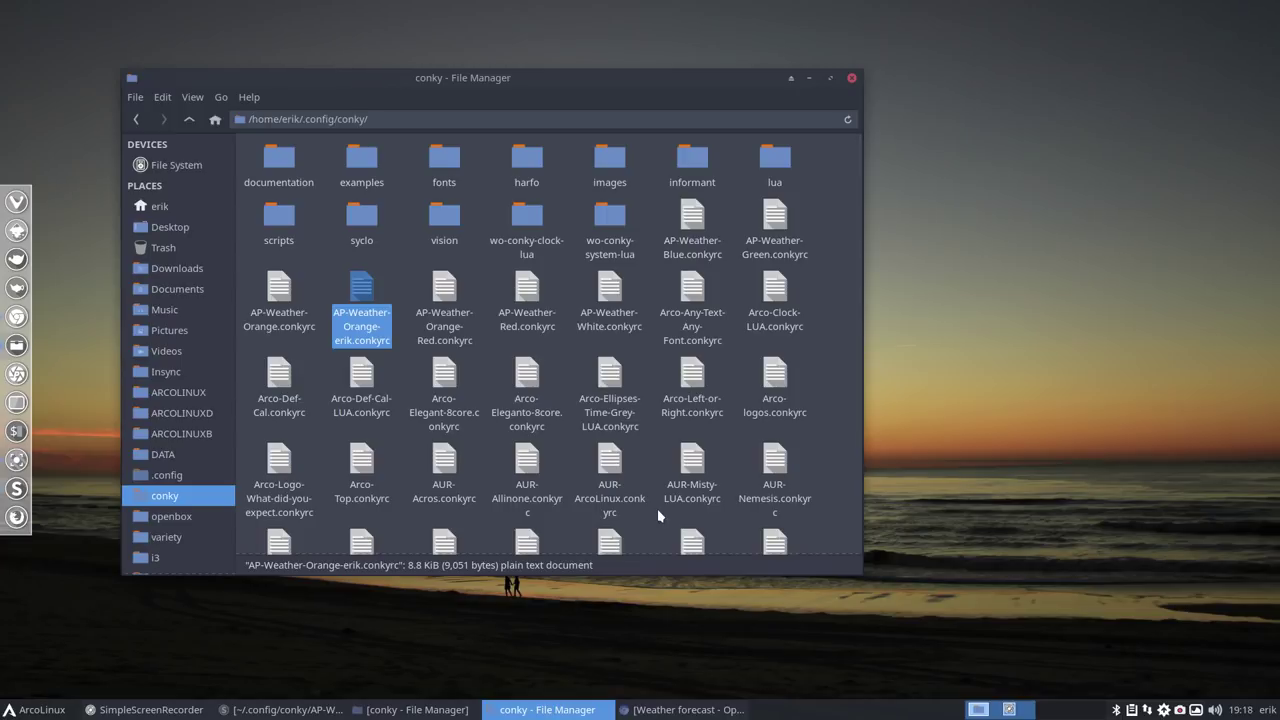
drag(612, 83, 635, 68)
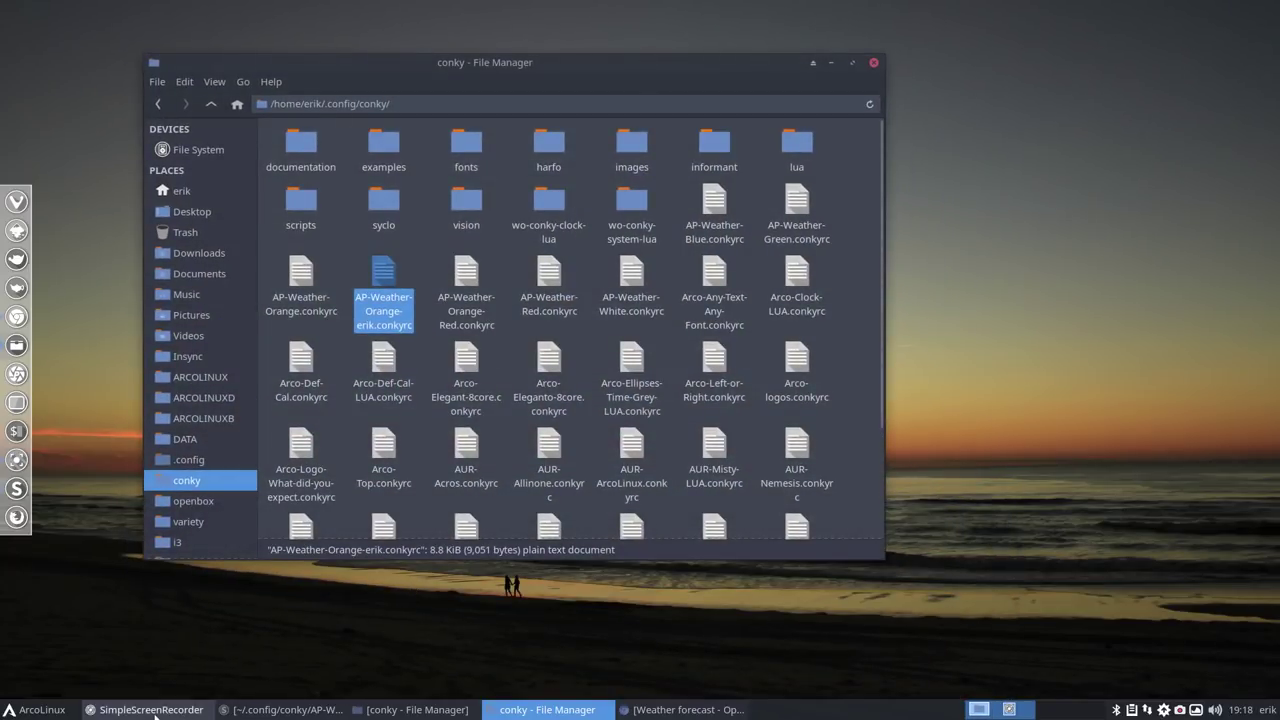
- Switch back to the conky file in Sublime Text, save it again, and return to the desktop
click(283, 709)
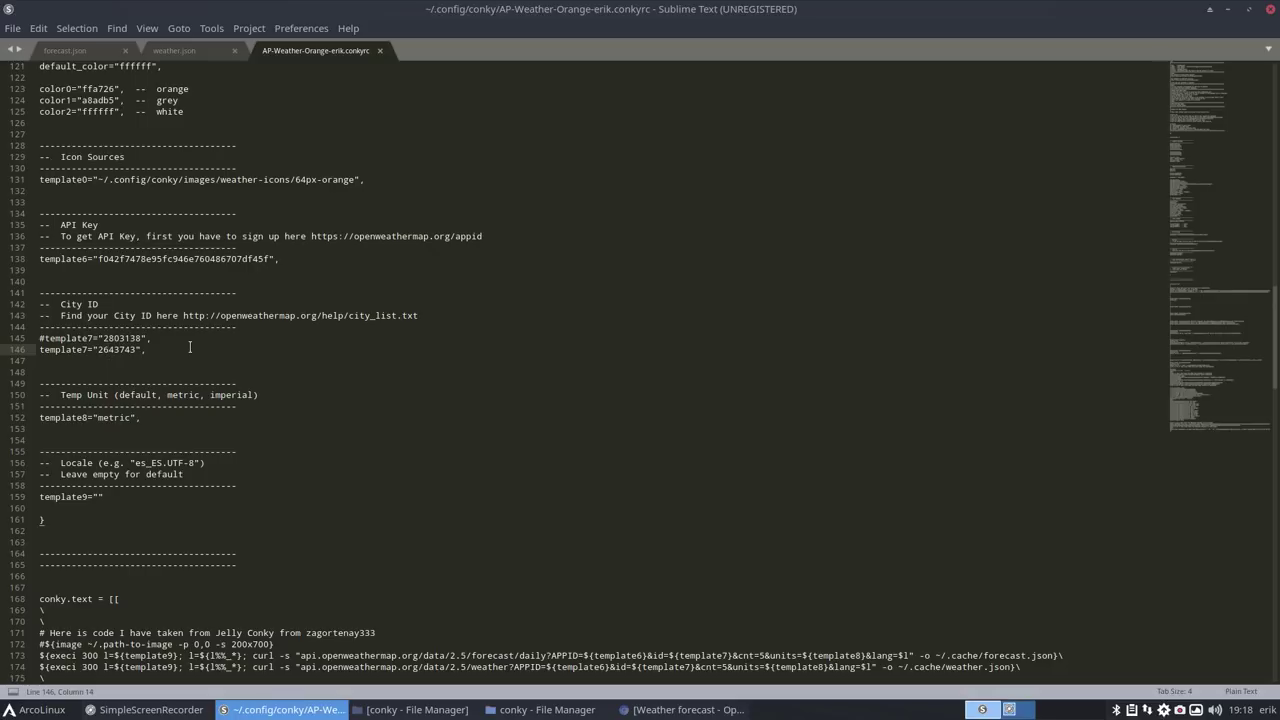
click(403, 133)
key(ctrl+s)
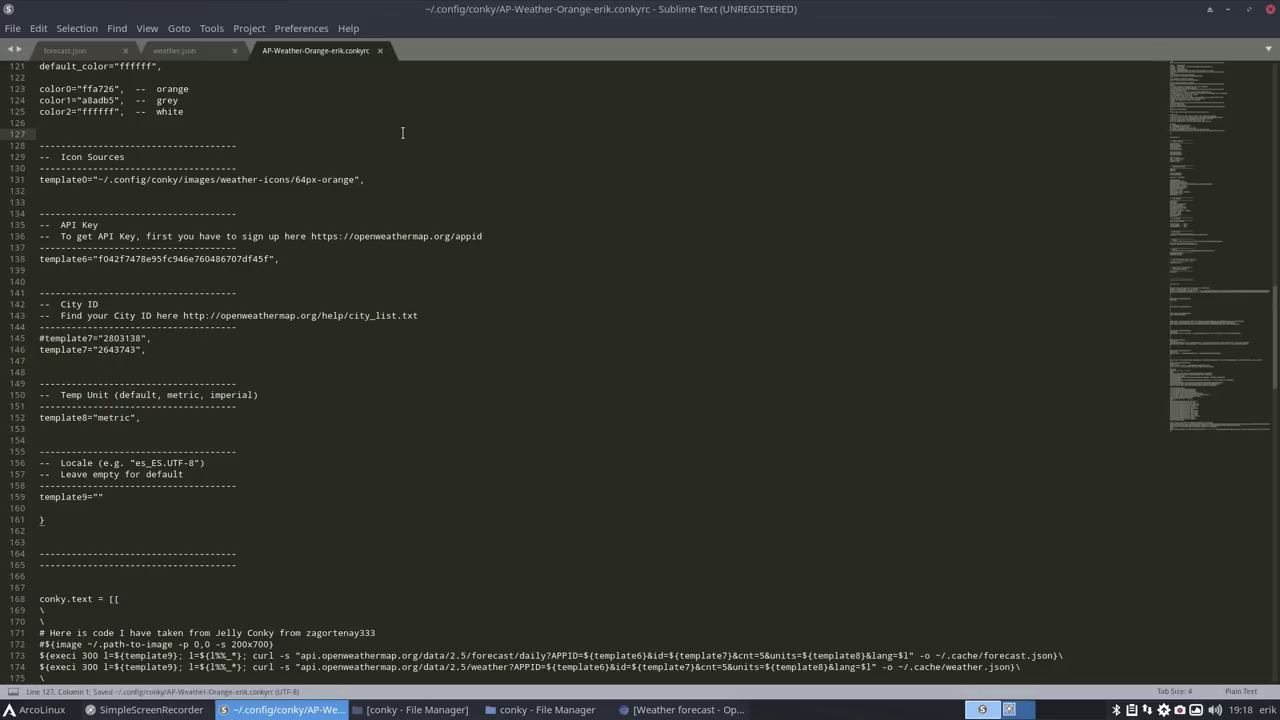
click(1228, 10)
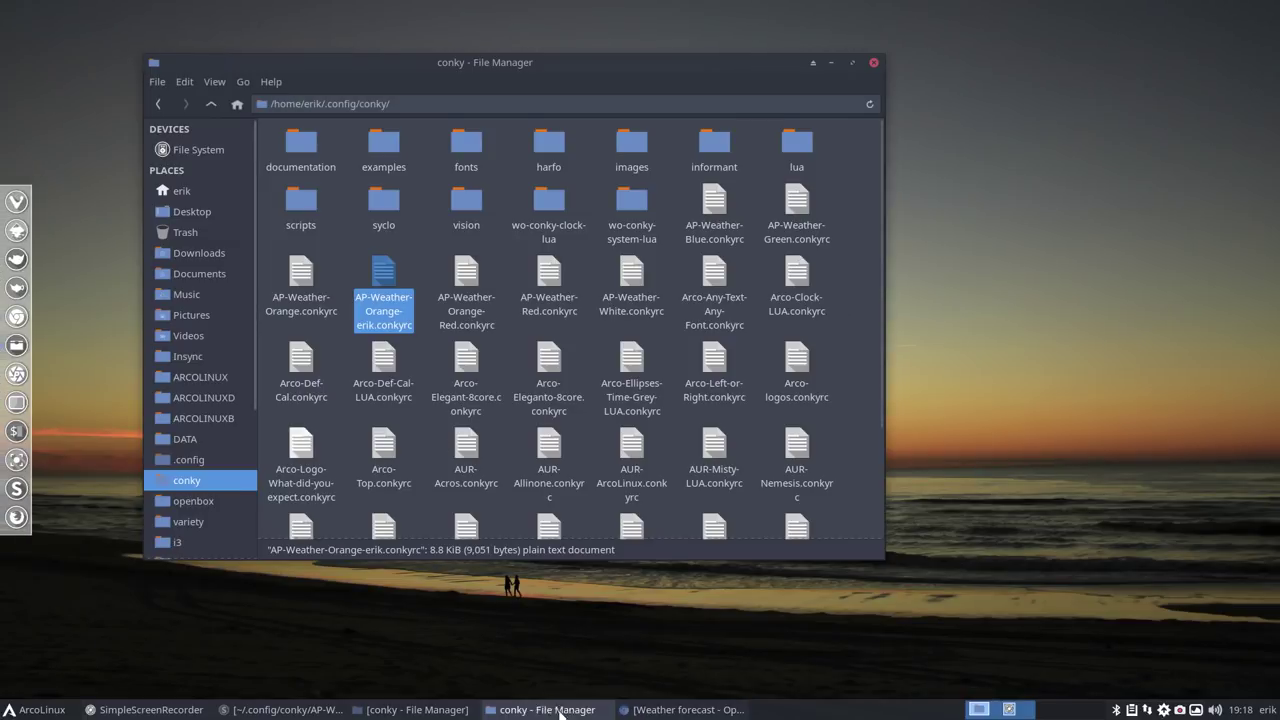
- Reopen the Conky Manager, sort the list by conky name, and try to start the personal AP-Weather-Orange conky again
click(38, 710)
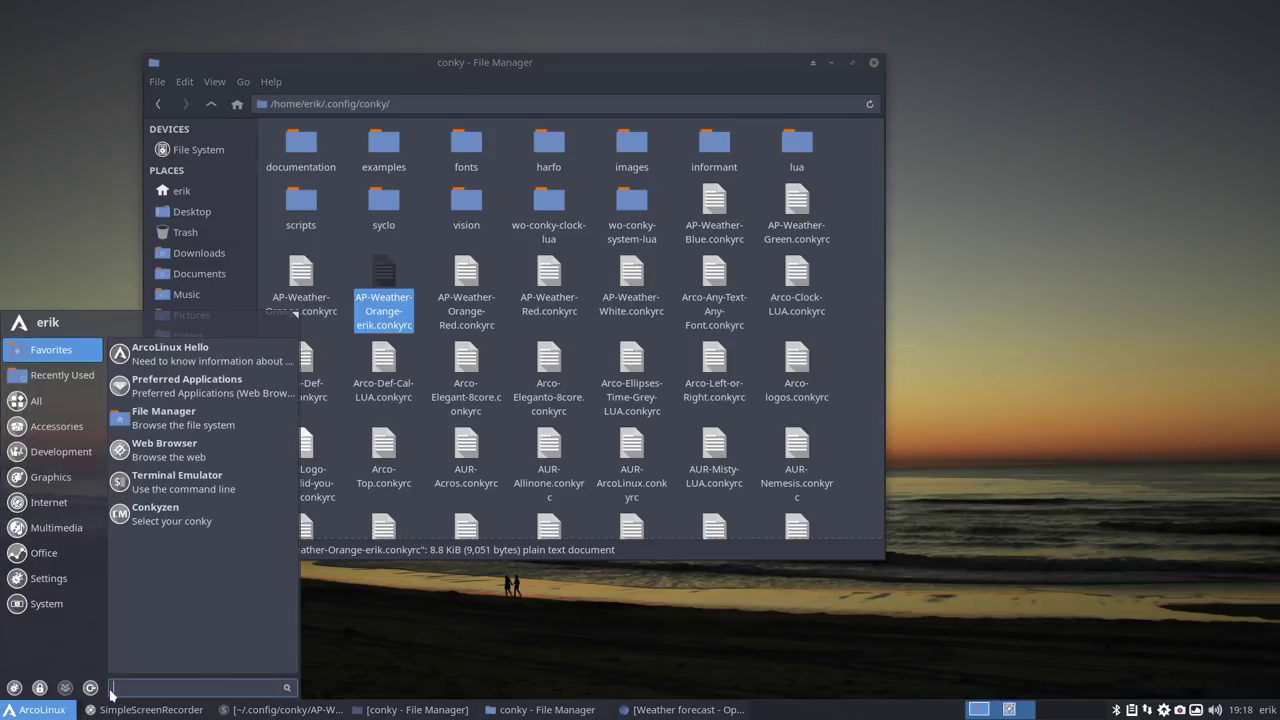
click(140, 510)
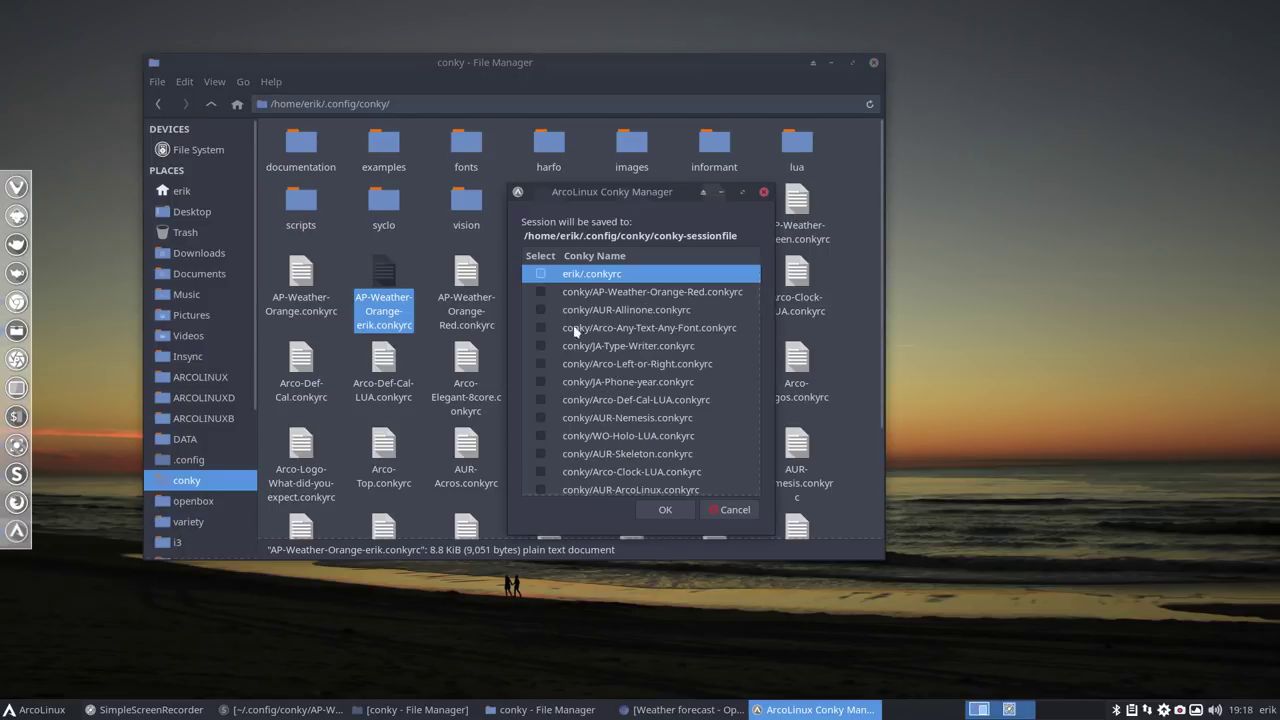
click(587, 258)
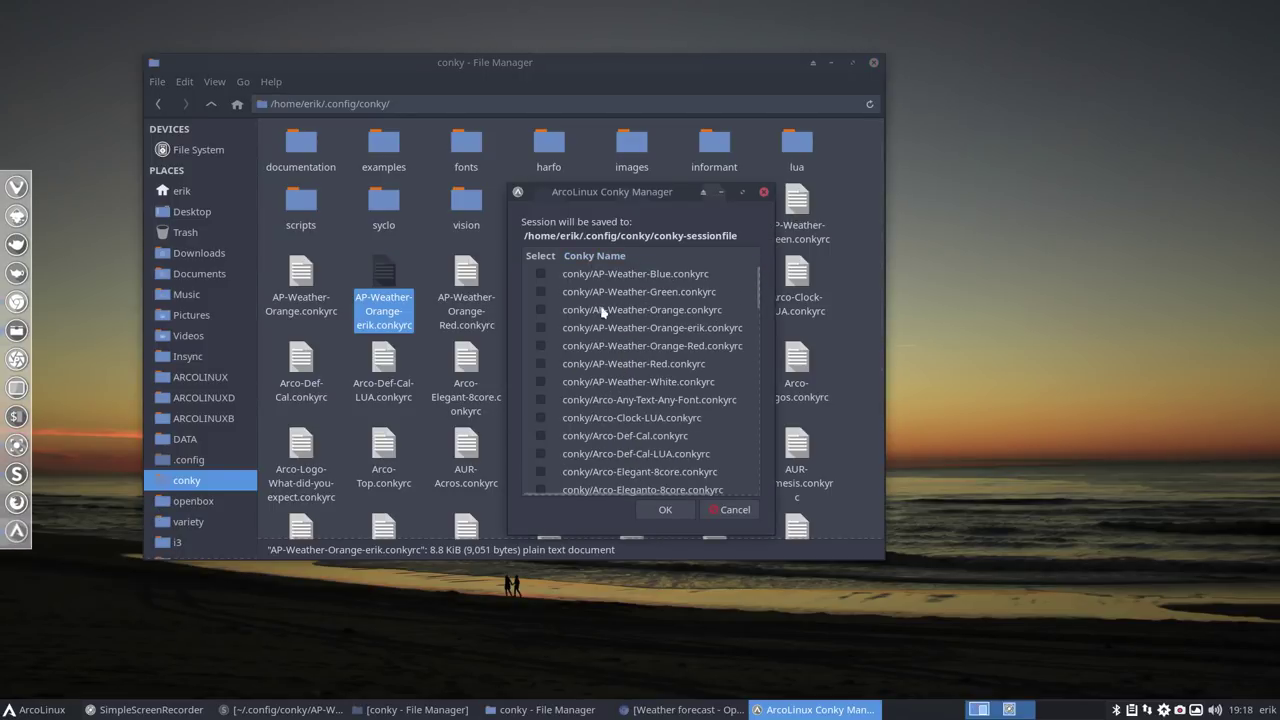
click(542, 328)
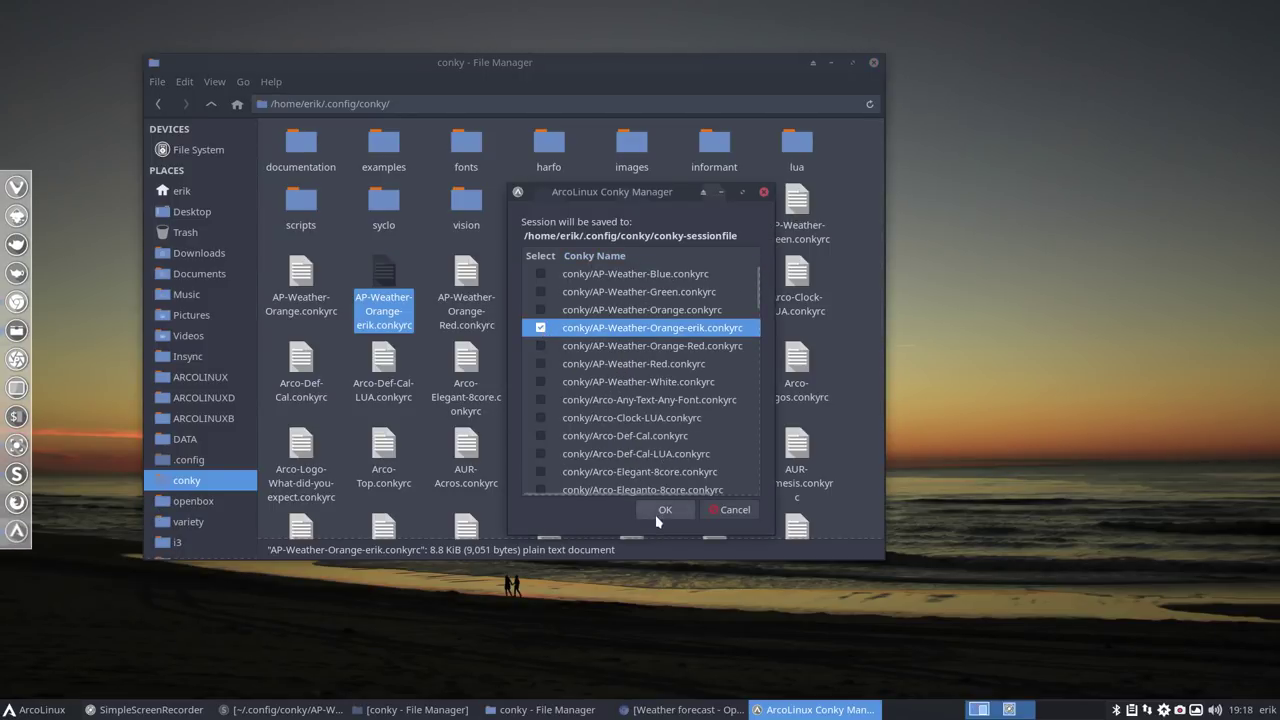
click(665, 510)
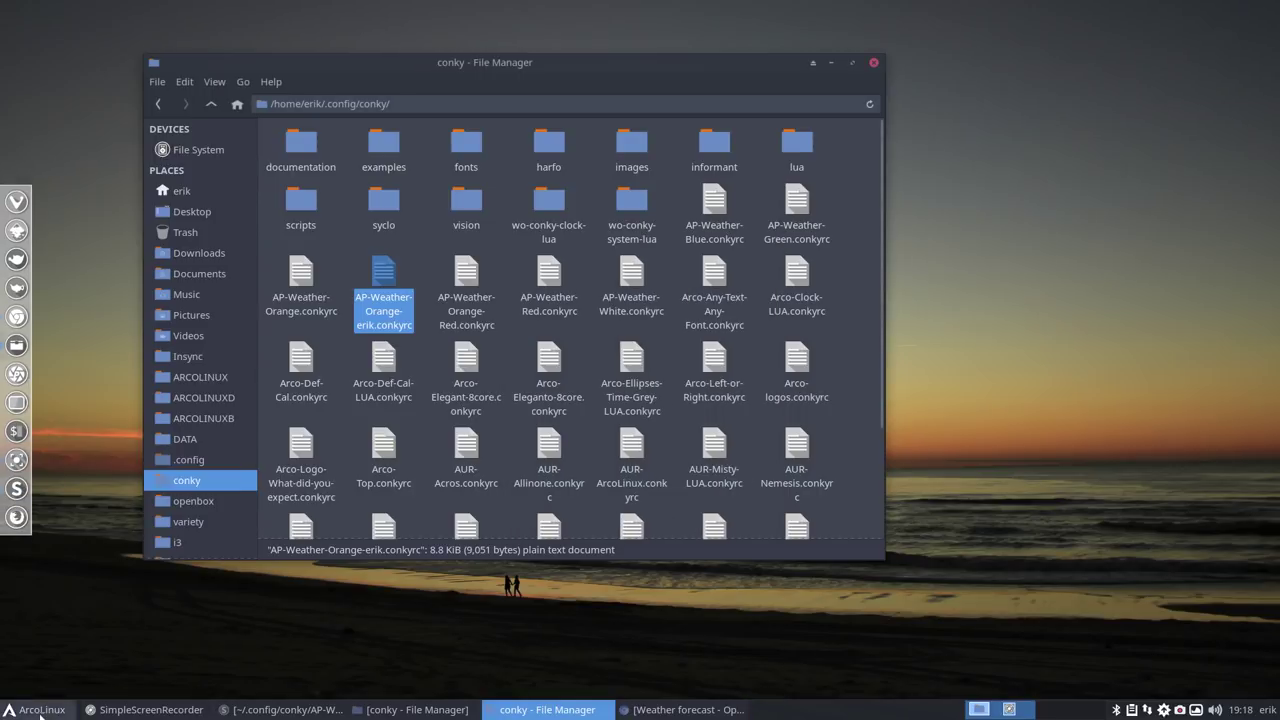
click(35, 709)
click(72, 610)
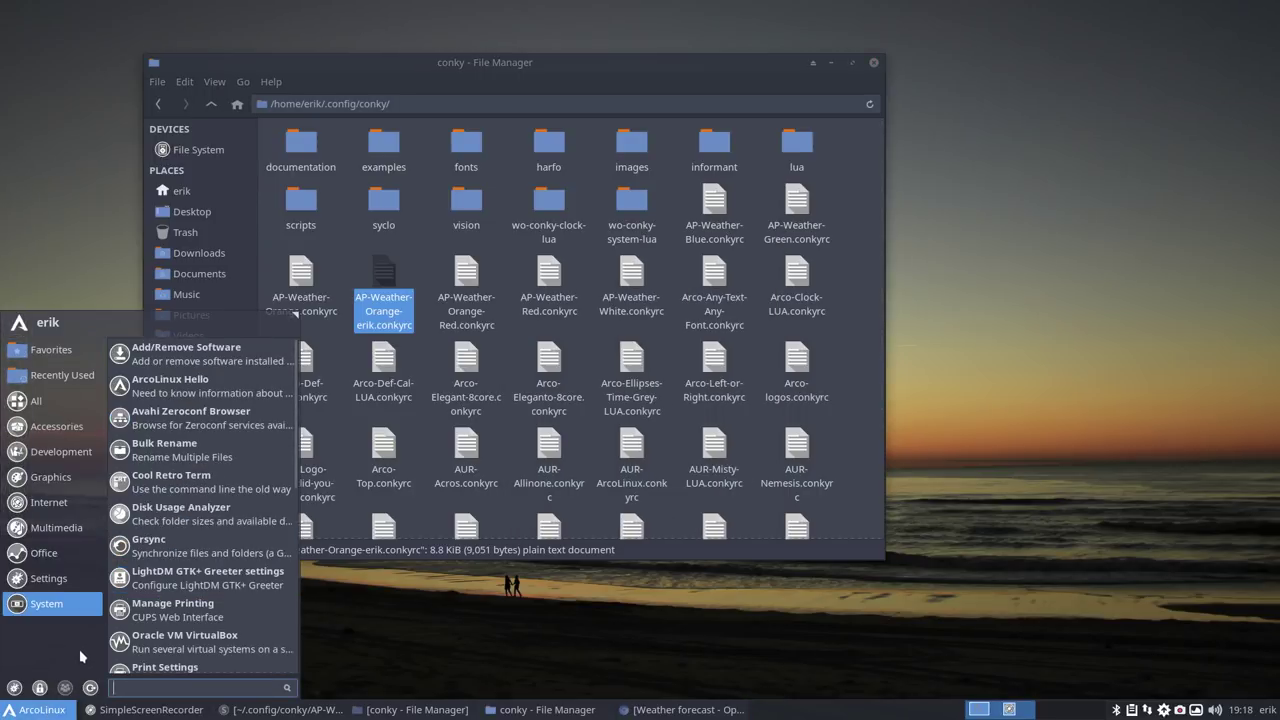
click(382, 631)
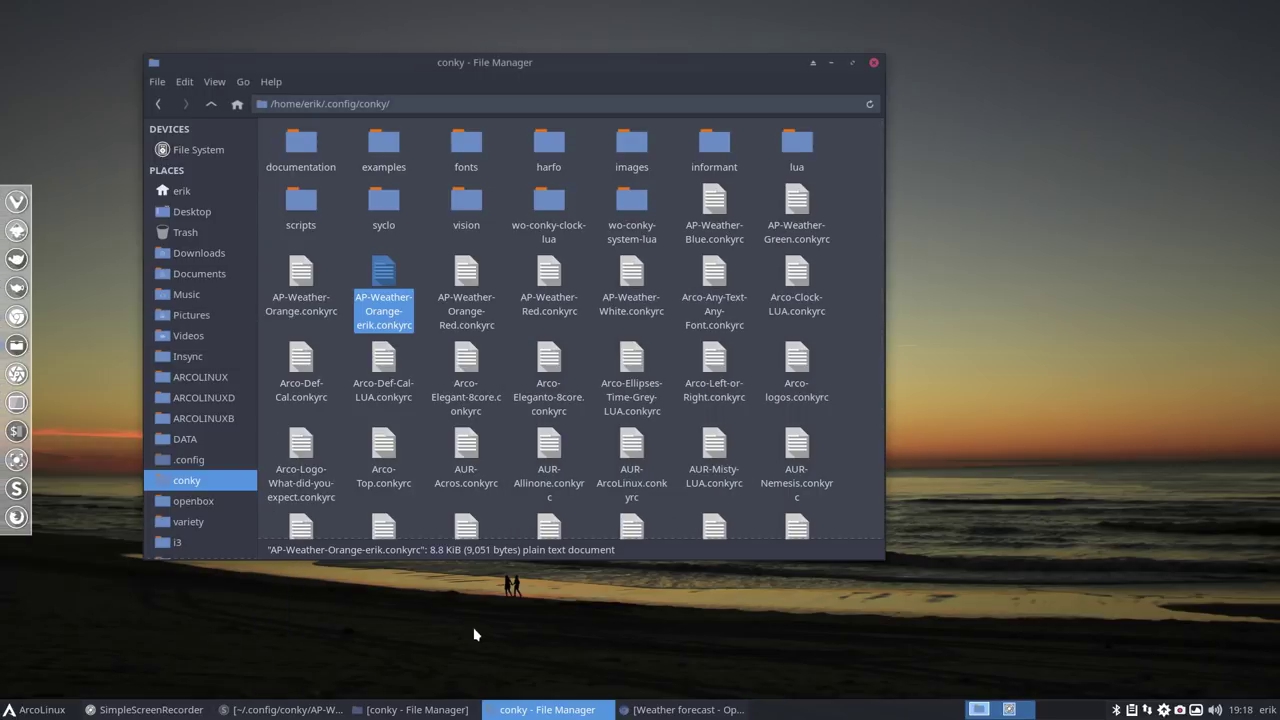
click(408, 632)
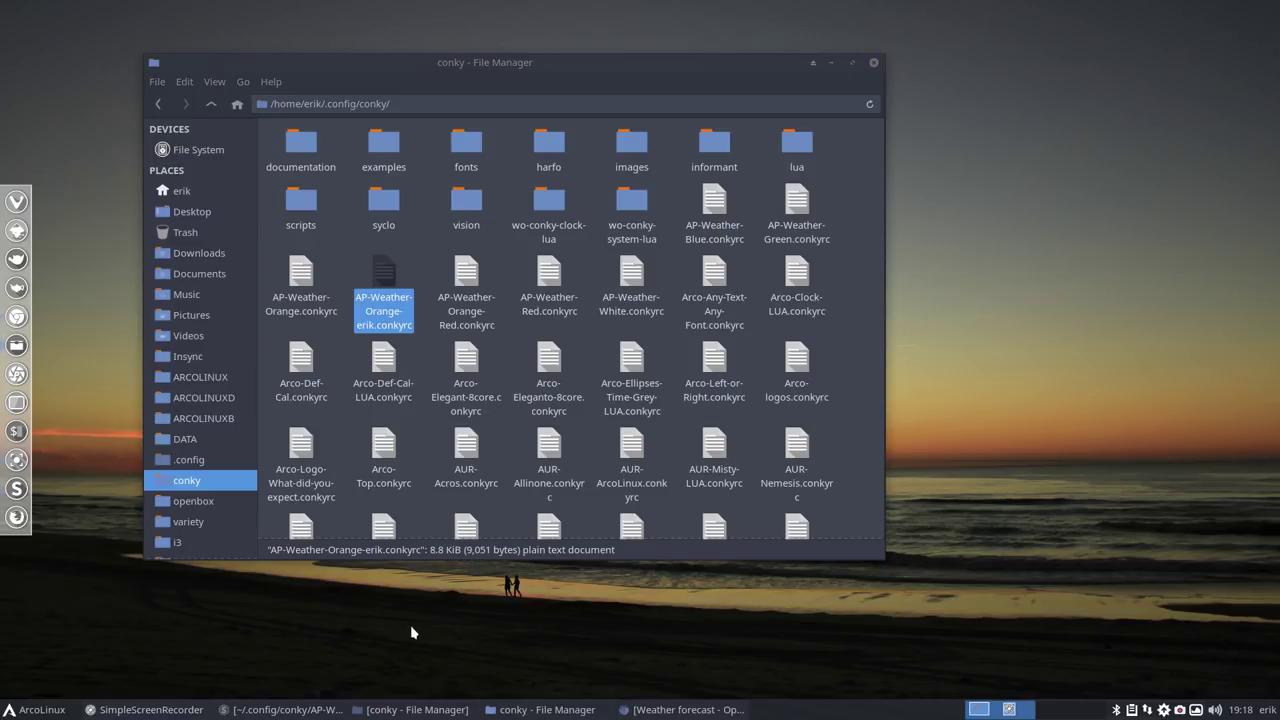
- Start the default conky from a terminal with conky as a test, and terminate it with the kc command
key(super+Return)
text(c)
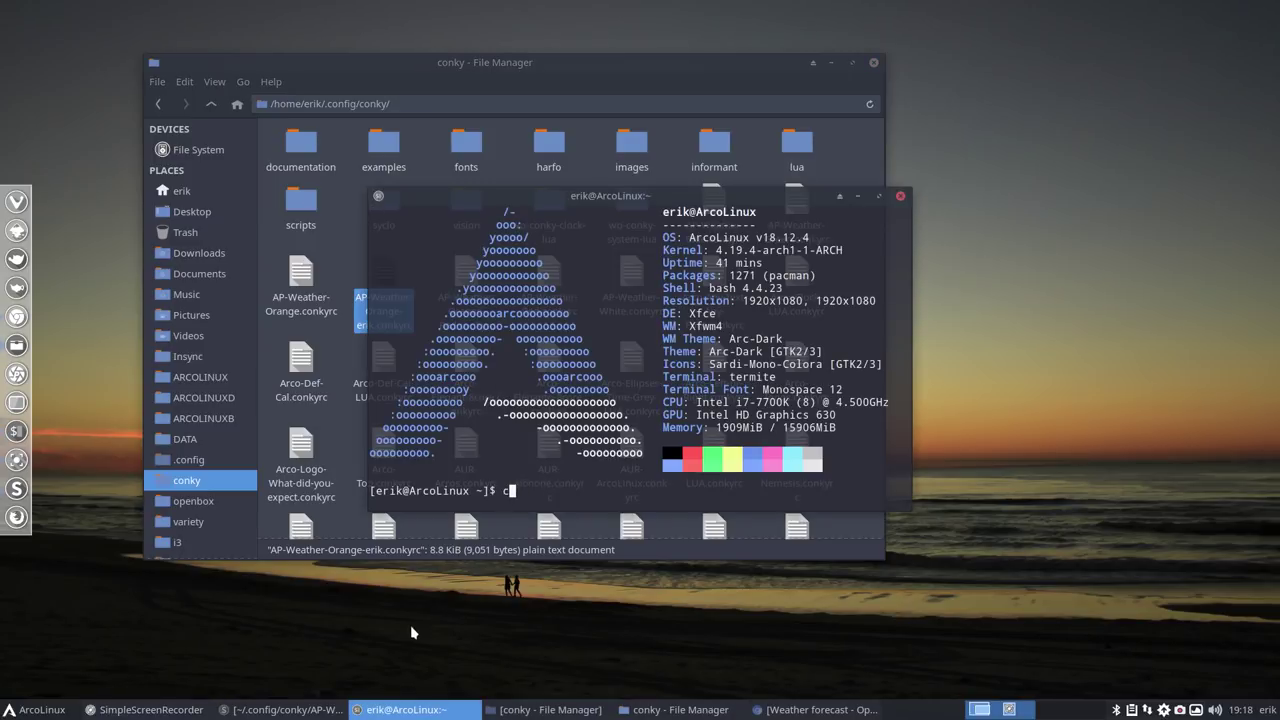
text(onky)
key(Return)
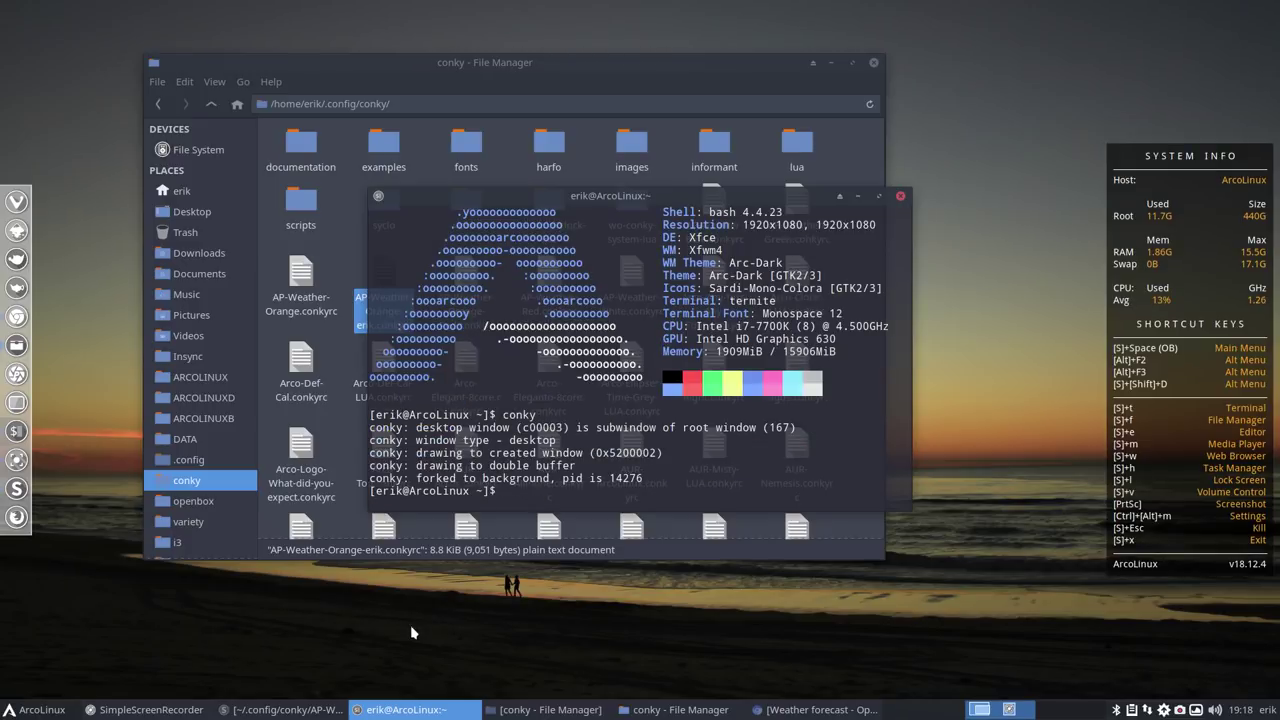
key(ctrl+c)
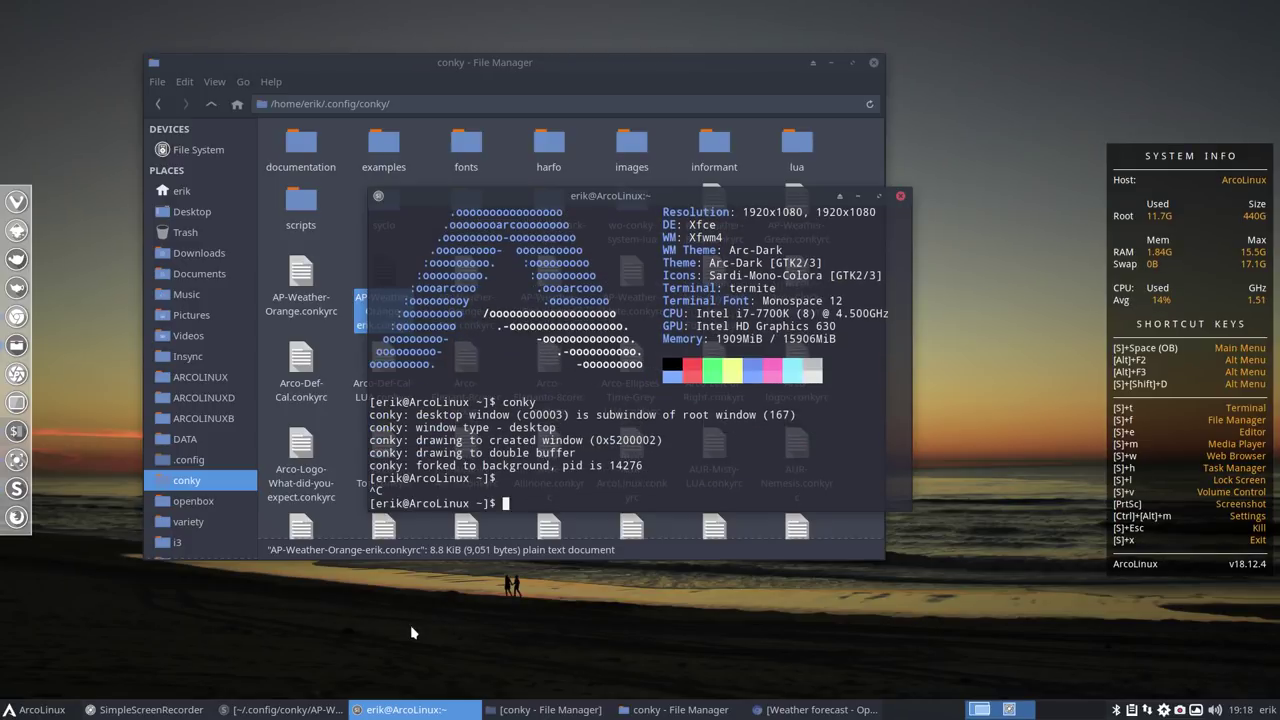
text(kc)
key(Return)
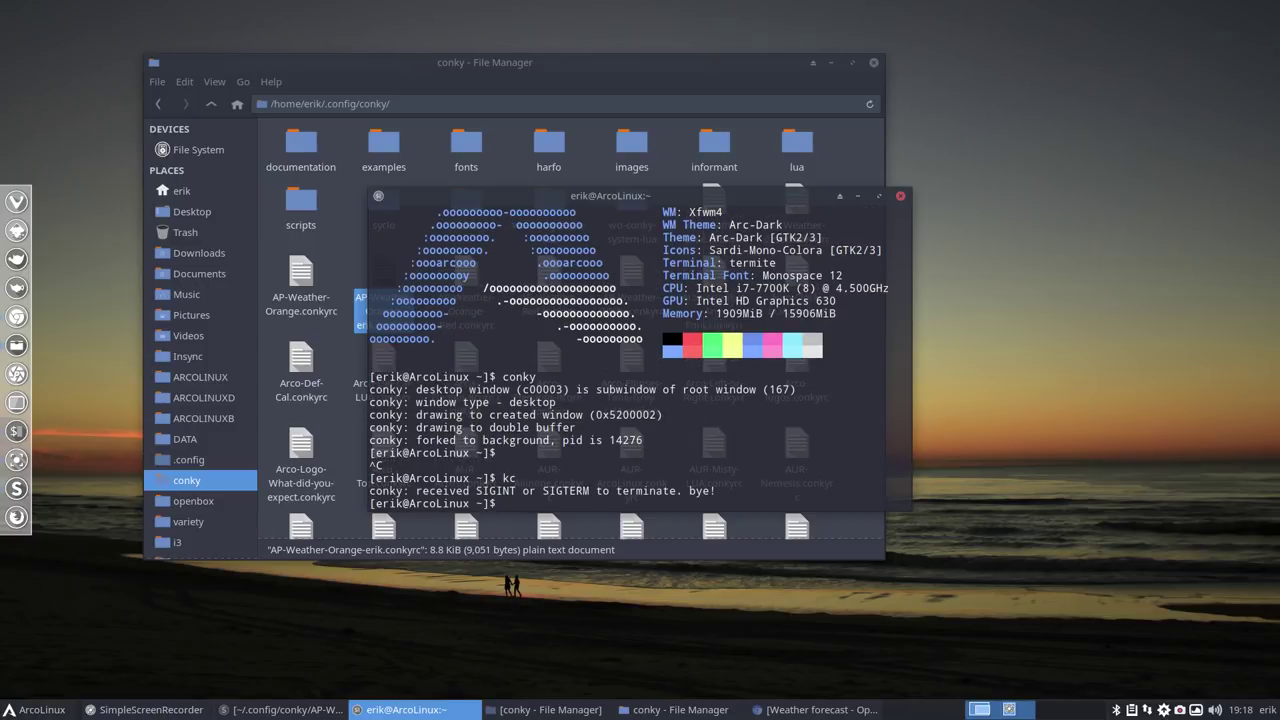
- Start the stock AP-Weather-Orange conky from the ArcoLinux Conky Manager with the list sorted by conky name, and close the terminal
click(55, 705)
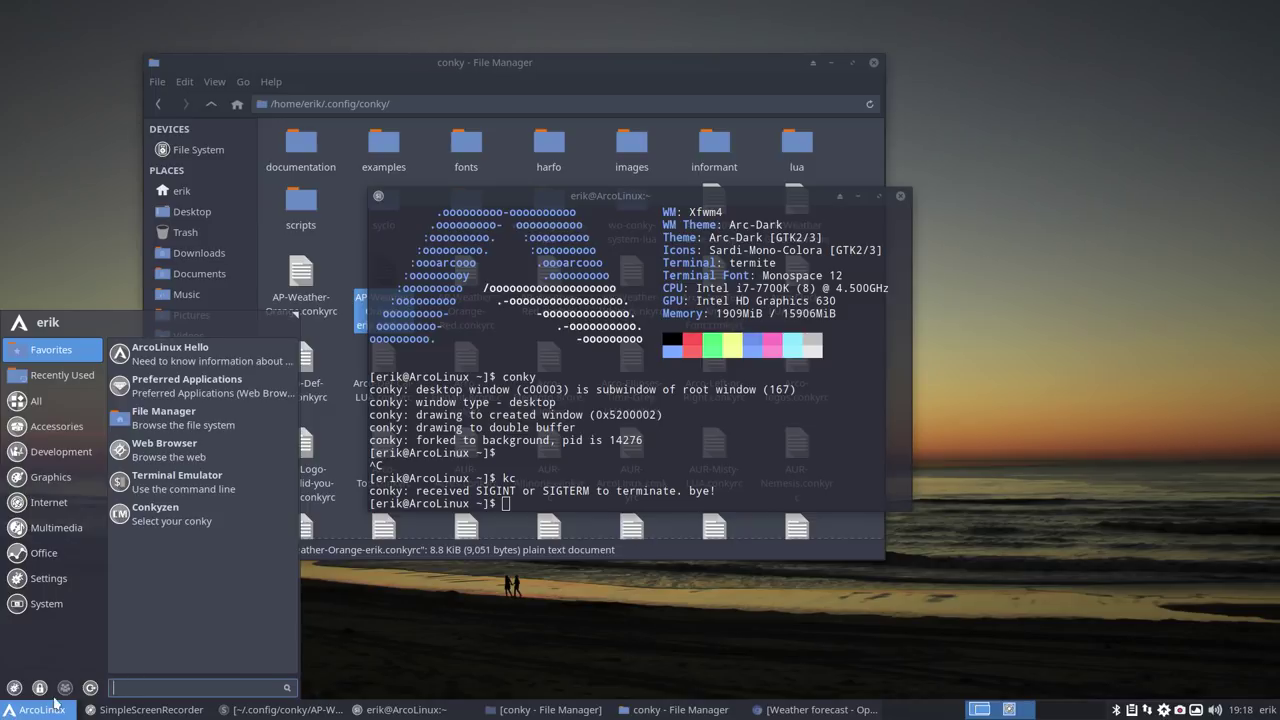
click(170, 524)
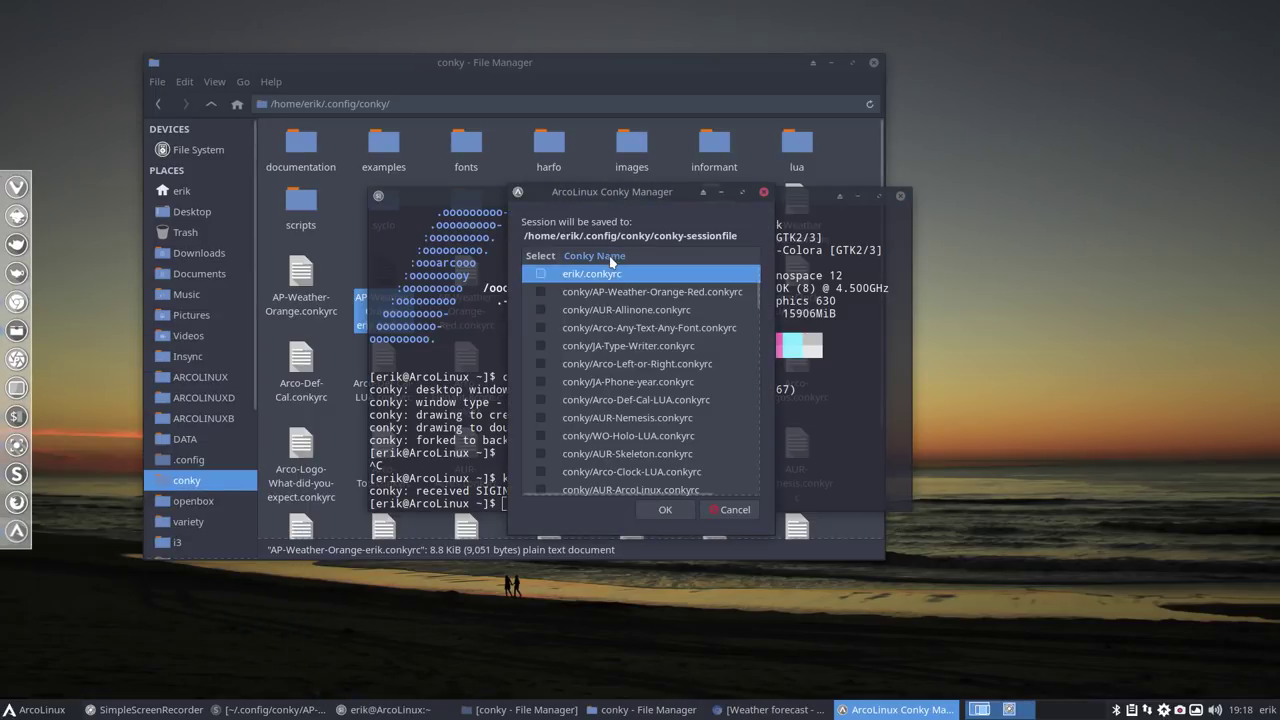
click(611, 257)
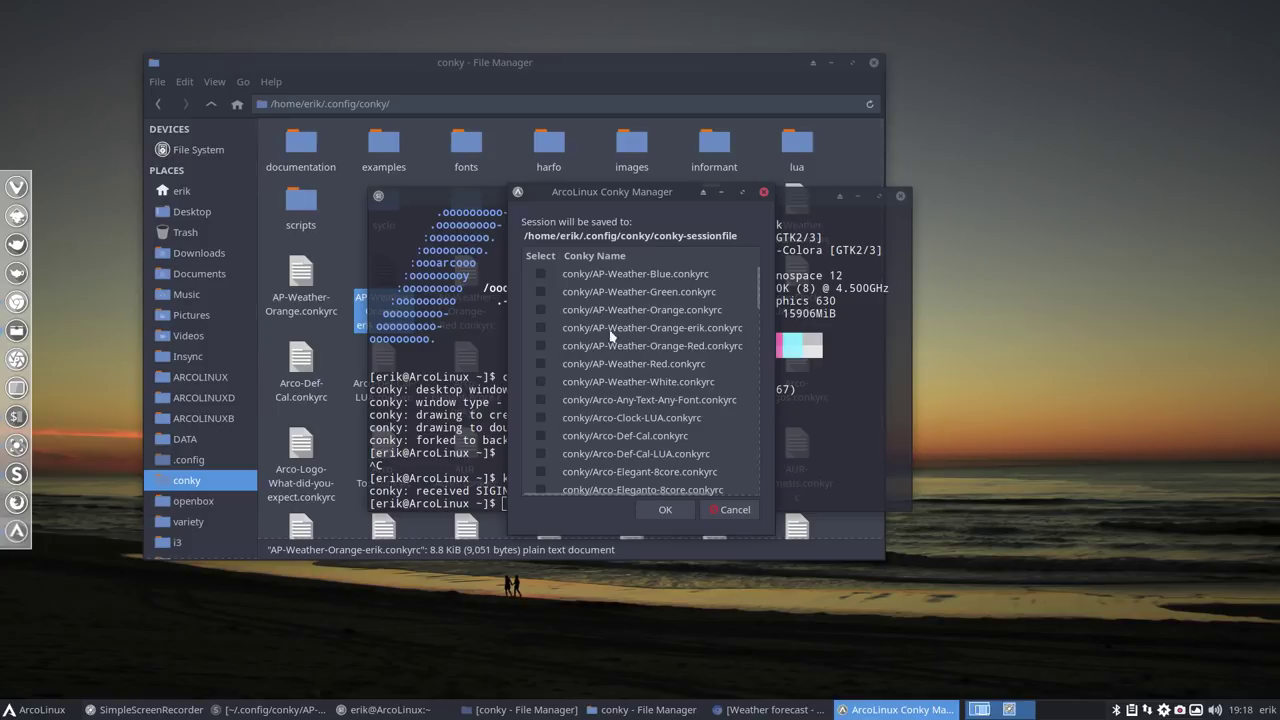
click(541, 310)
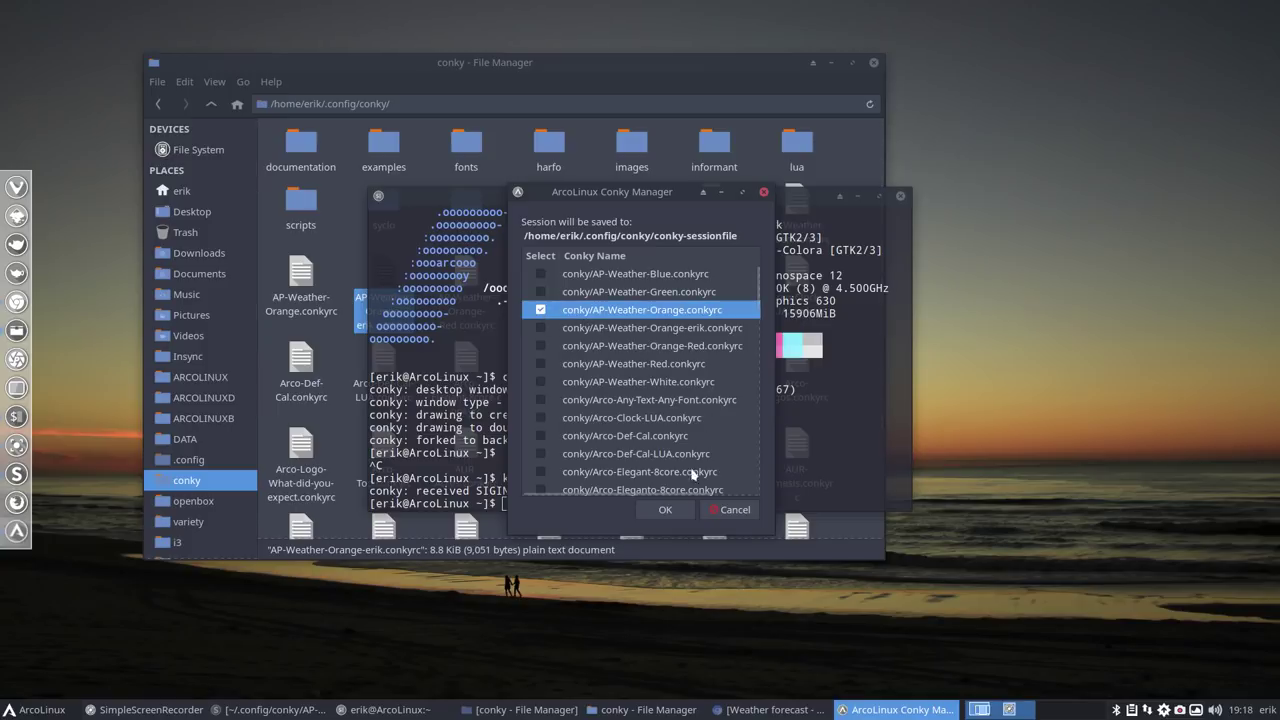
click(666, 510)
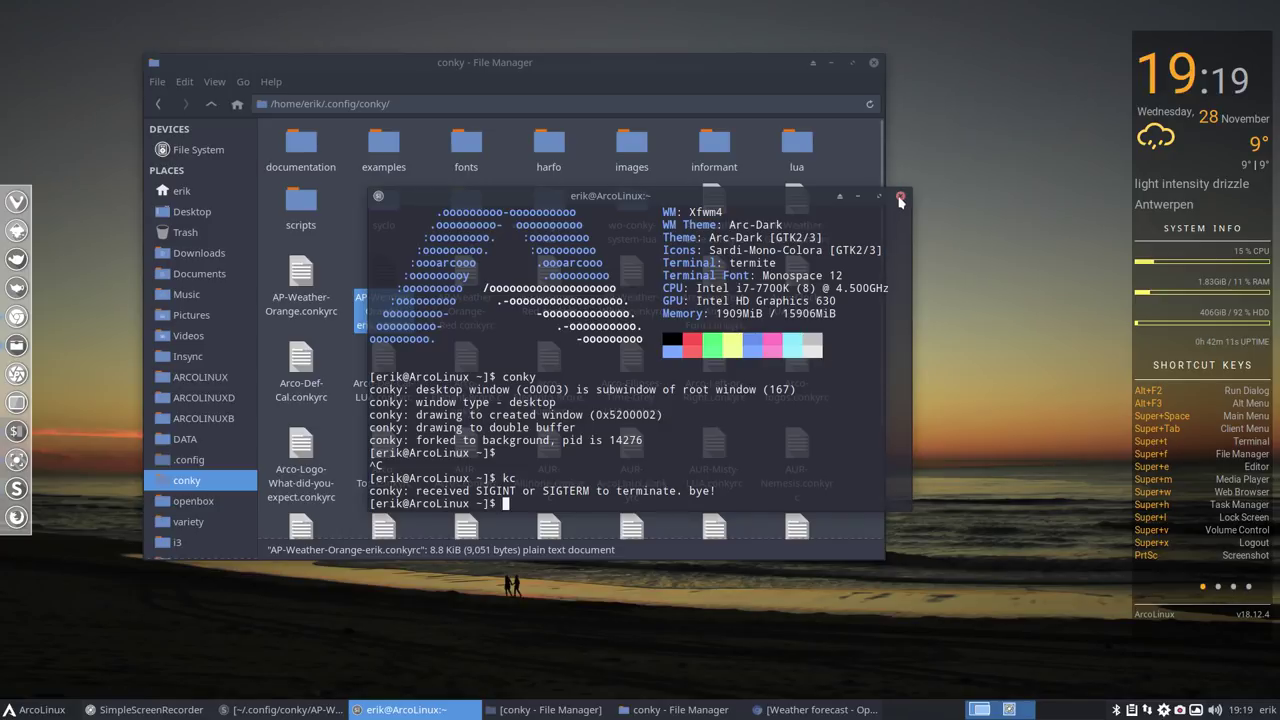
click(899, 198)
- Compare AP-Weather-Orange.conkyrc with its personal copy in Meld, and maximize the comparison window
click(350, 253)
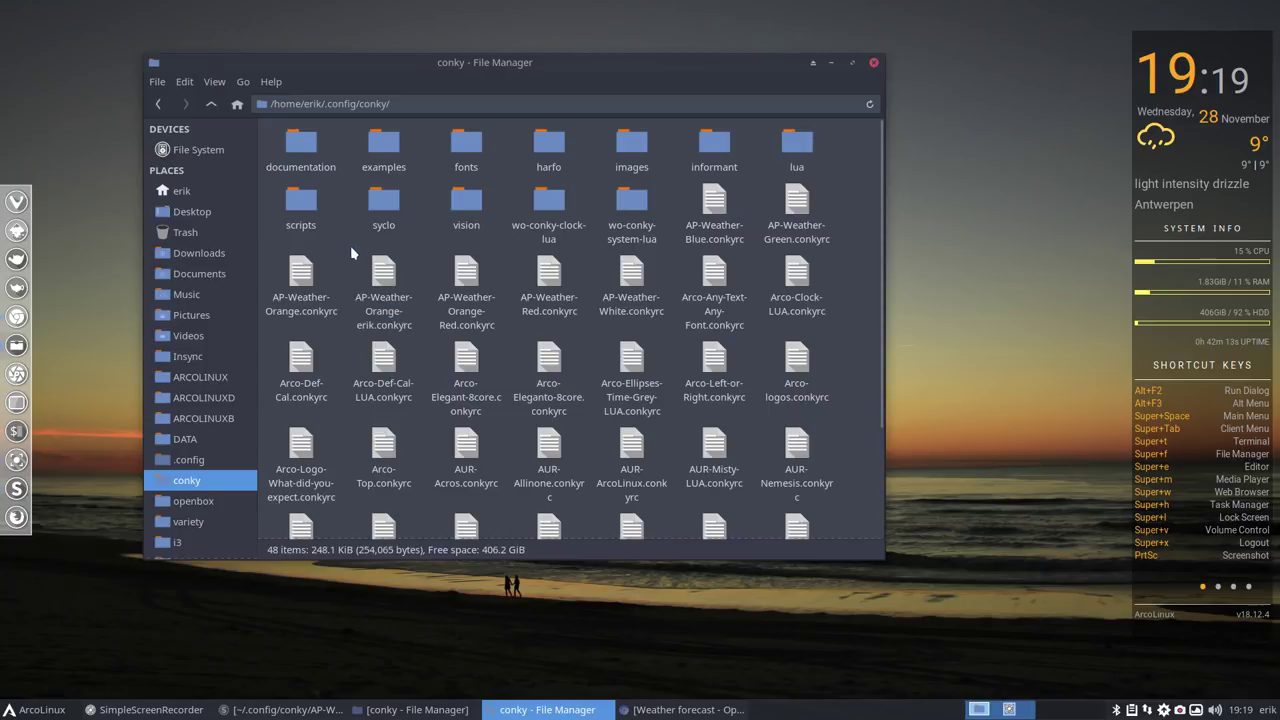
drag(267, 259, 400, 323)
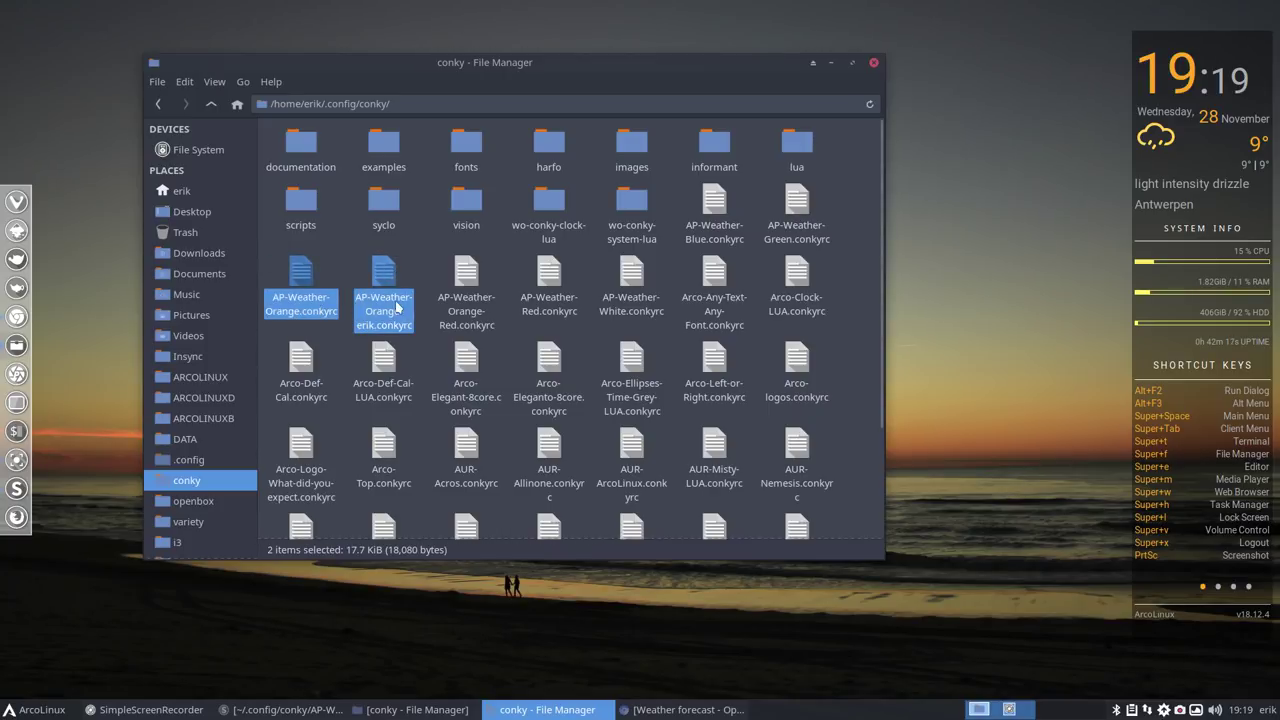
right_click(384, 278)
click(470, 472)
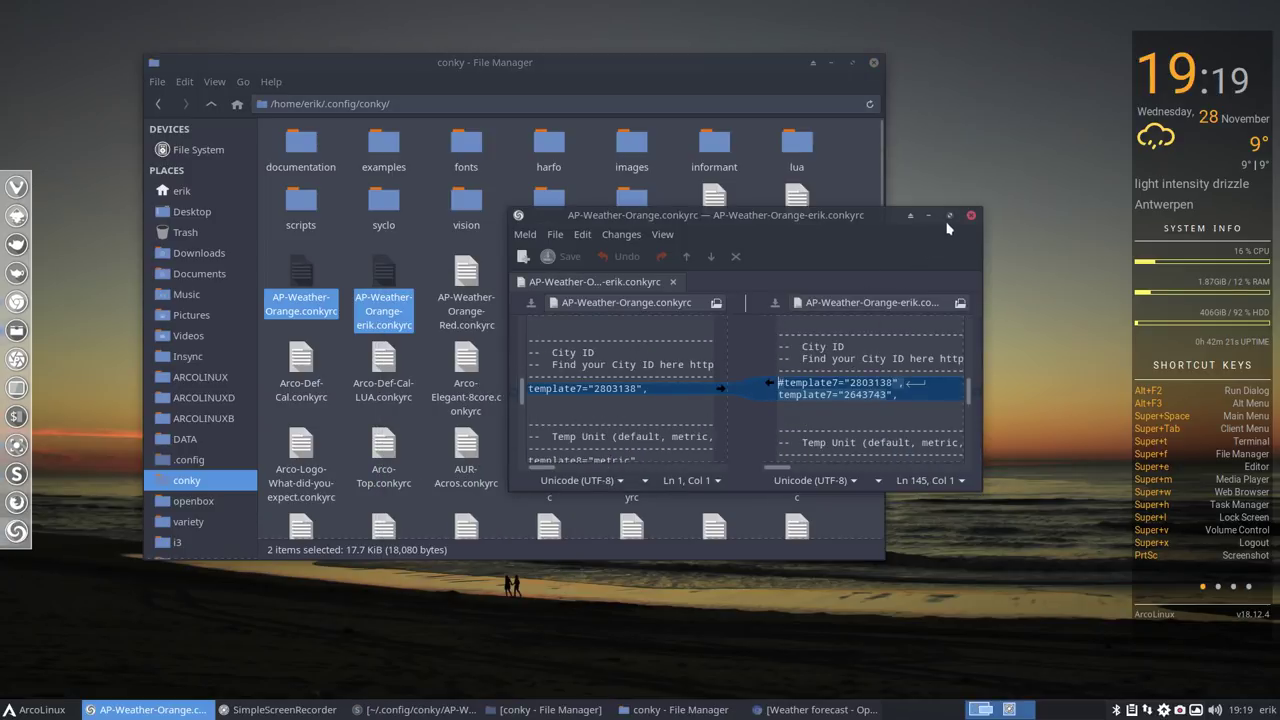
click(950, 215)
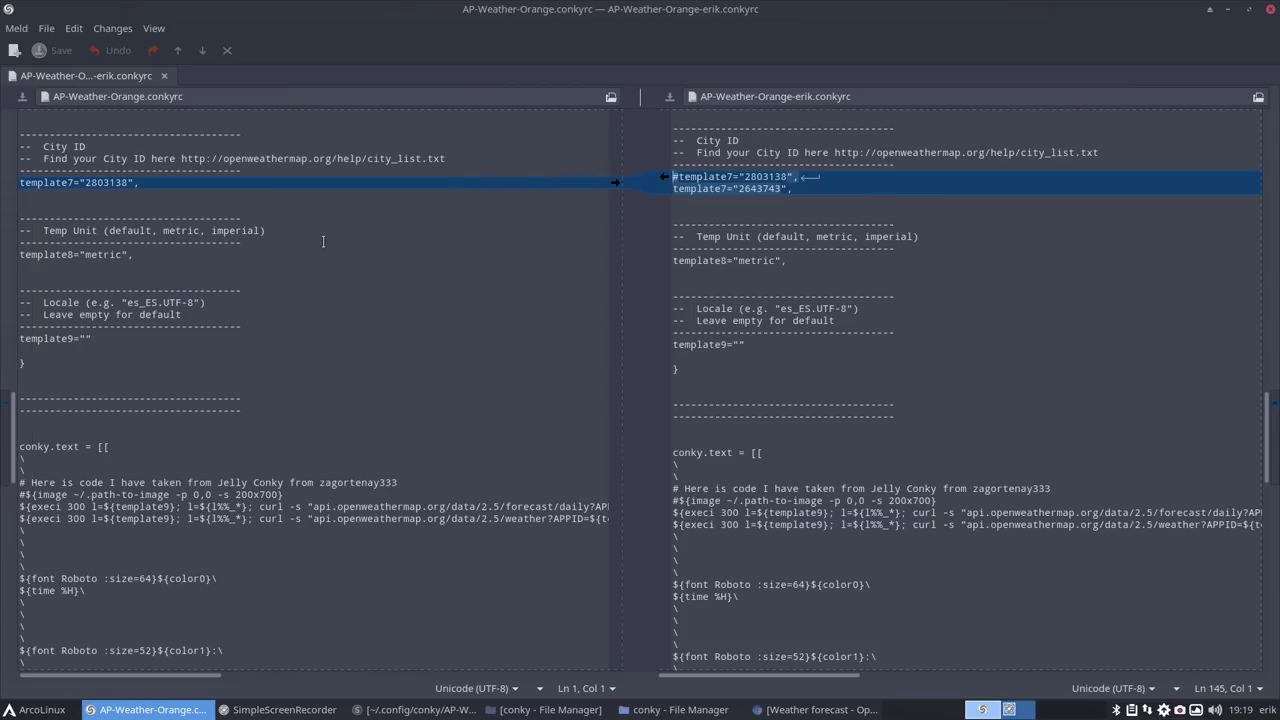
- Delete the commented-out template7="2803138" line from the personal conky file, save it, and minimize Meld
click(788, 192)
click(663, 198)
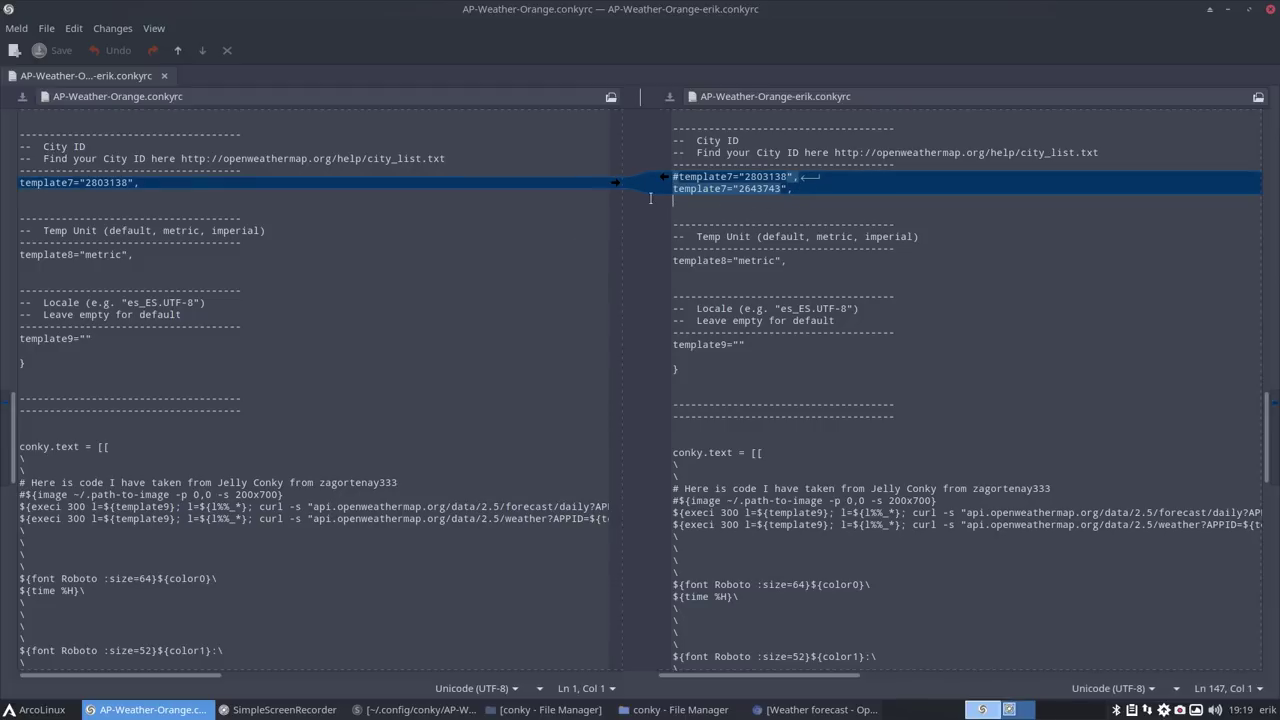
drag(812, 176, 652, 170)
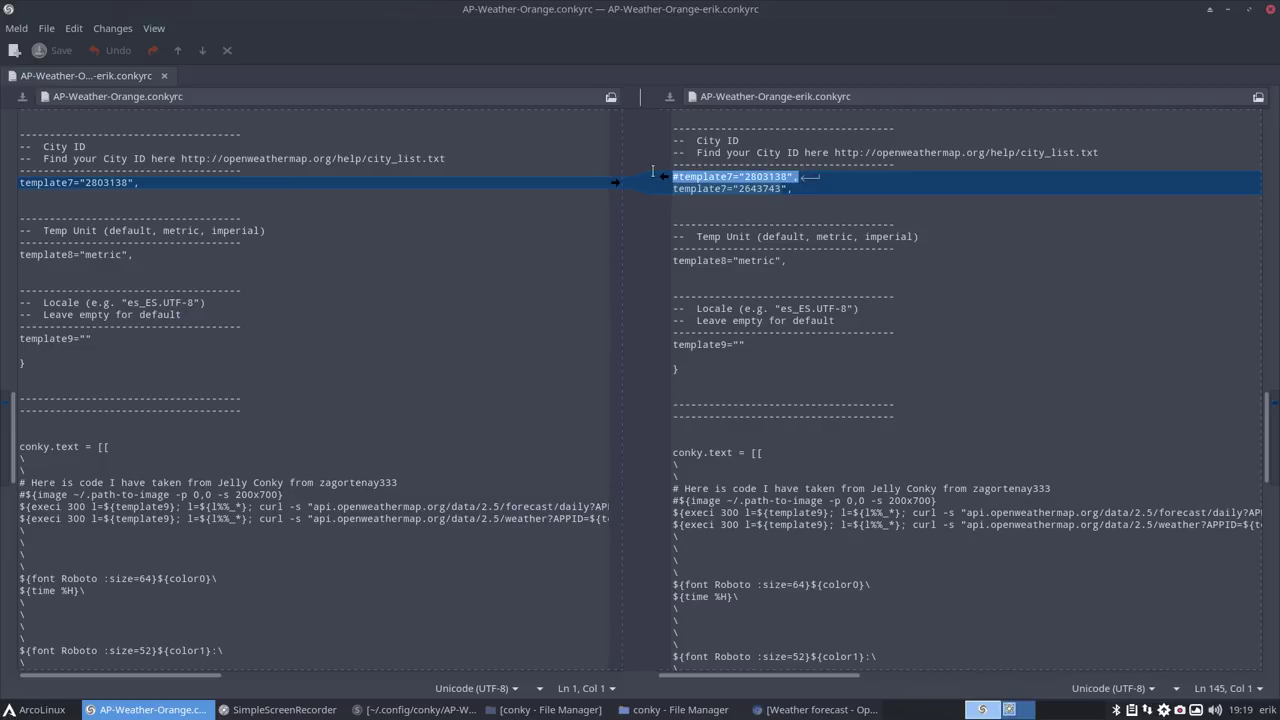
key(Delete)
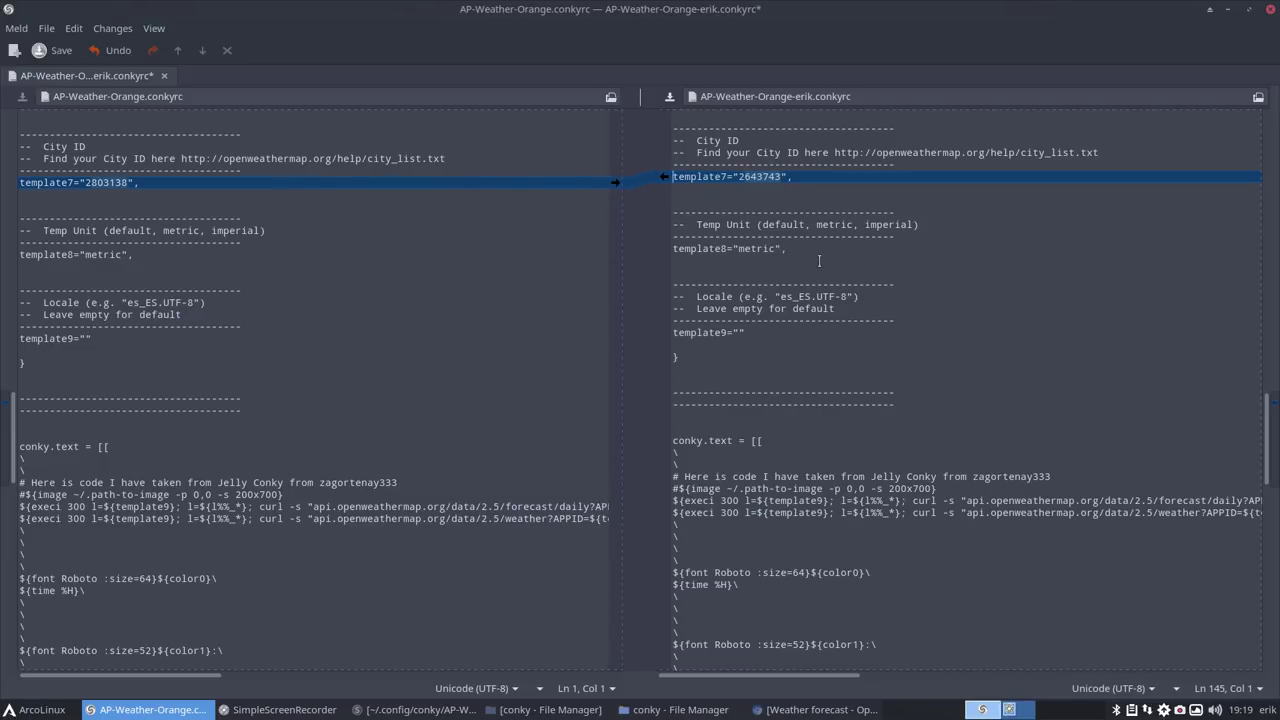
scroll(819, 261, up, 20)
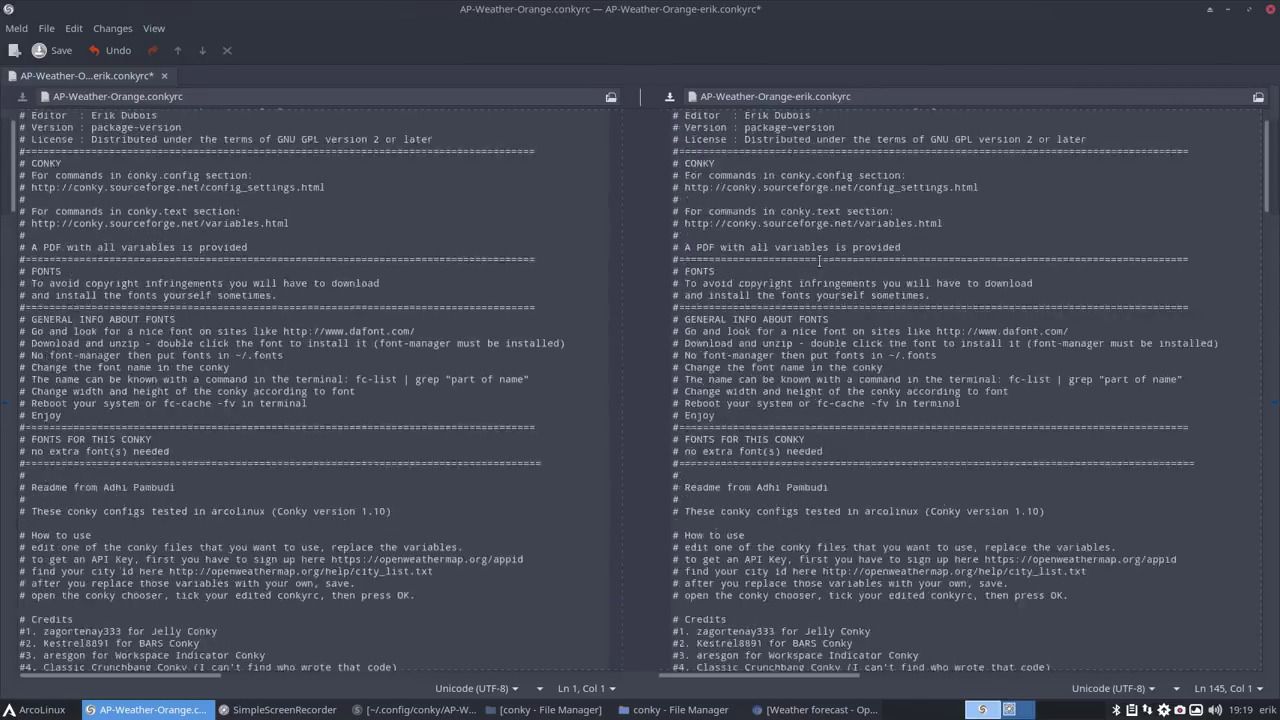
scroll(819, 261, down, 20)
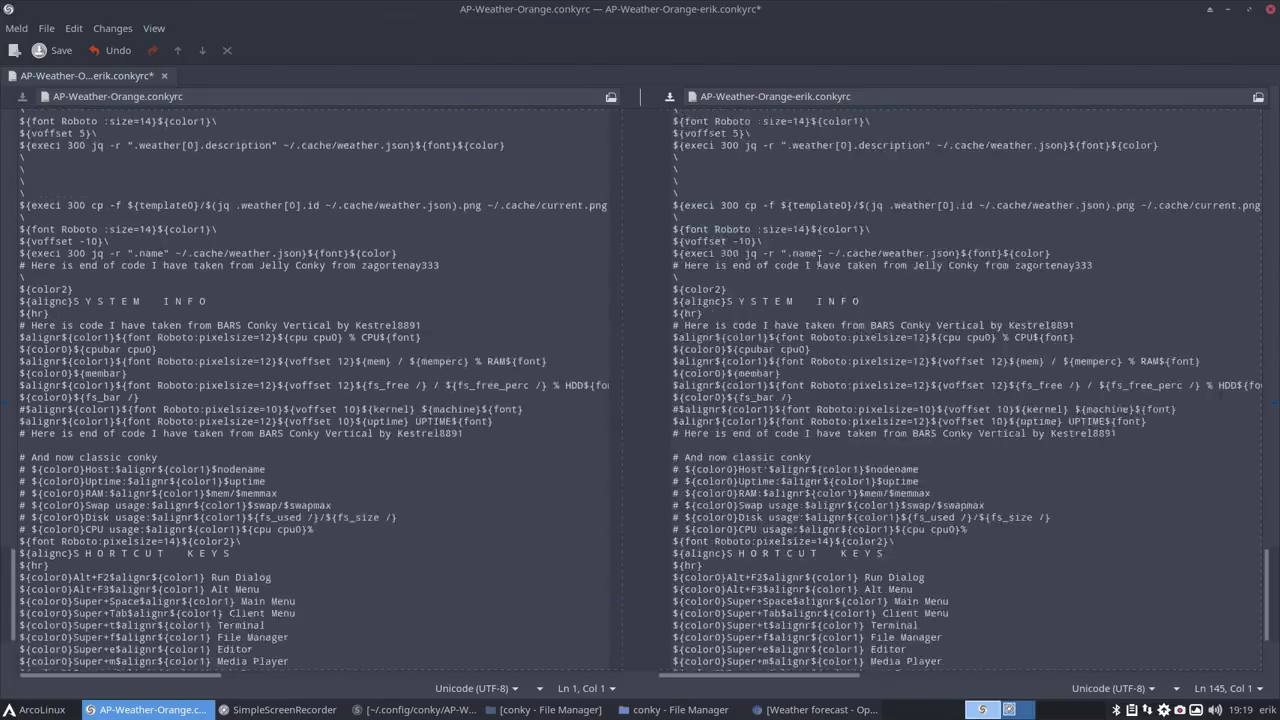
scroll(819, 261, down, 5)
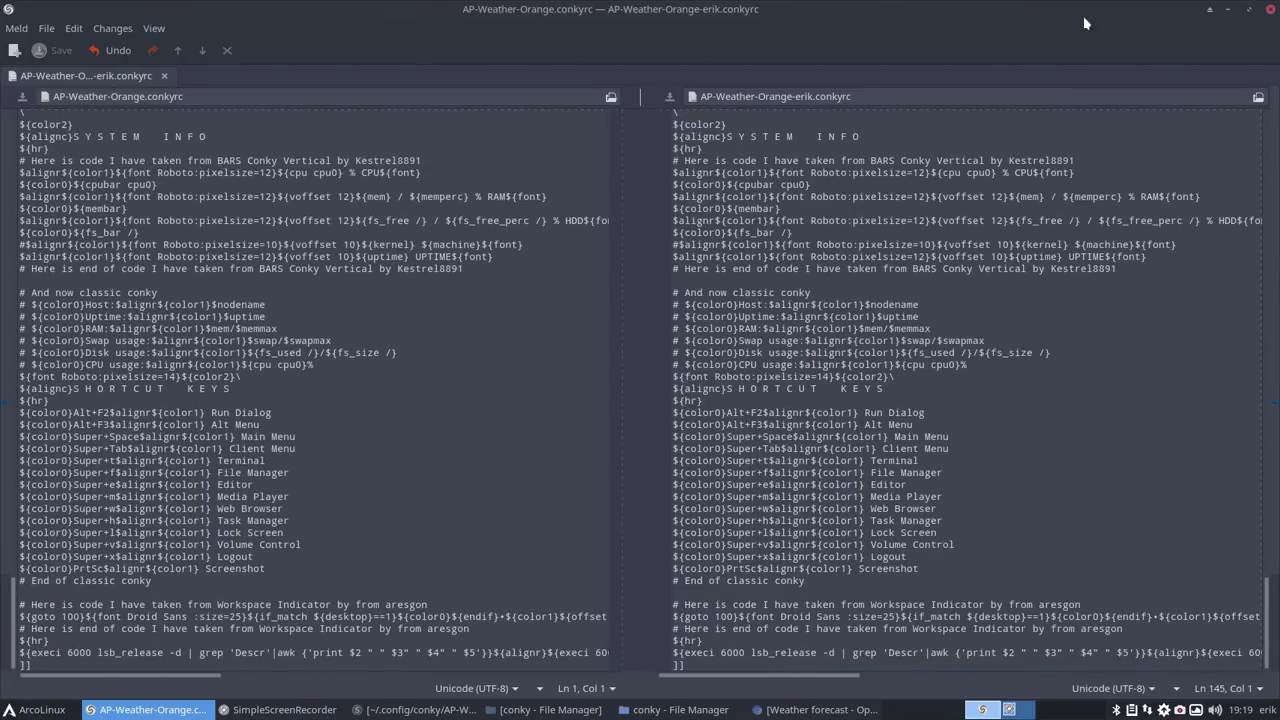
click(1228, 9)
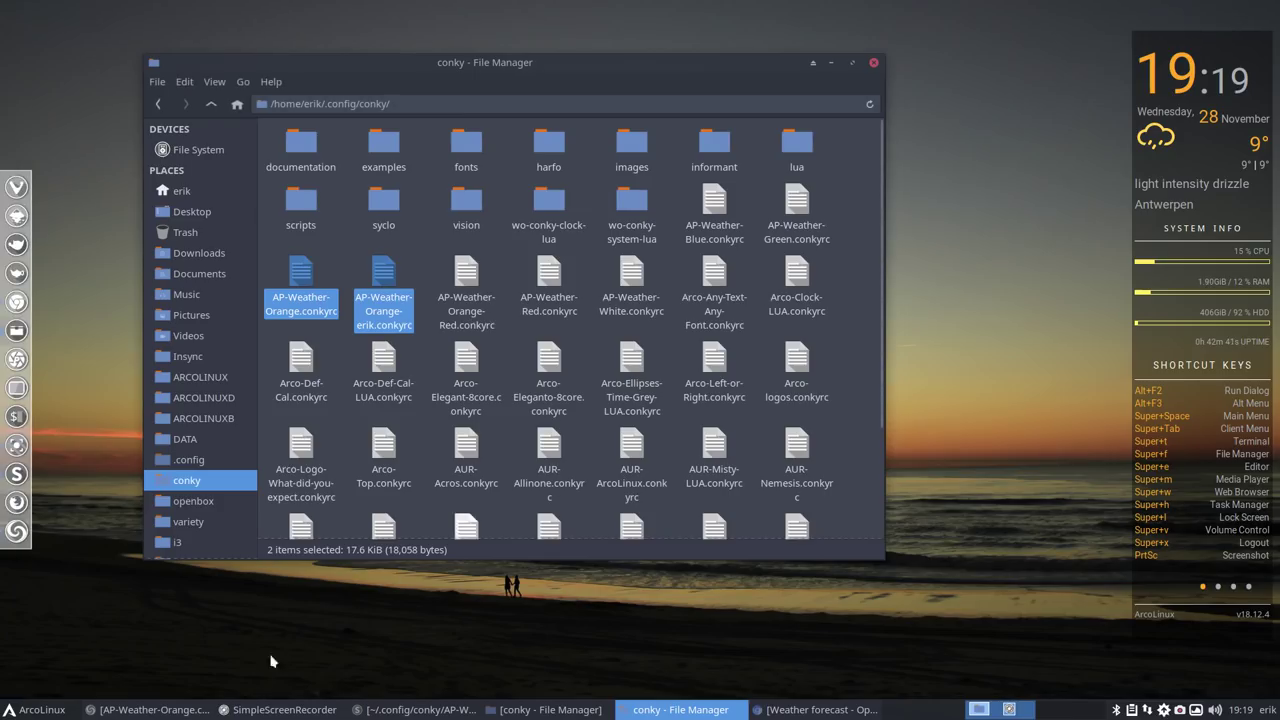
- Replace the running AP-Weather-Orange conky with the personal AP-Weather-Orange conky in the ArcoLinux Conky Manager
click(32, 710)
click(157, 527)
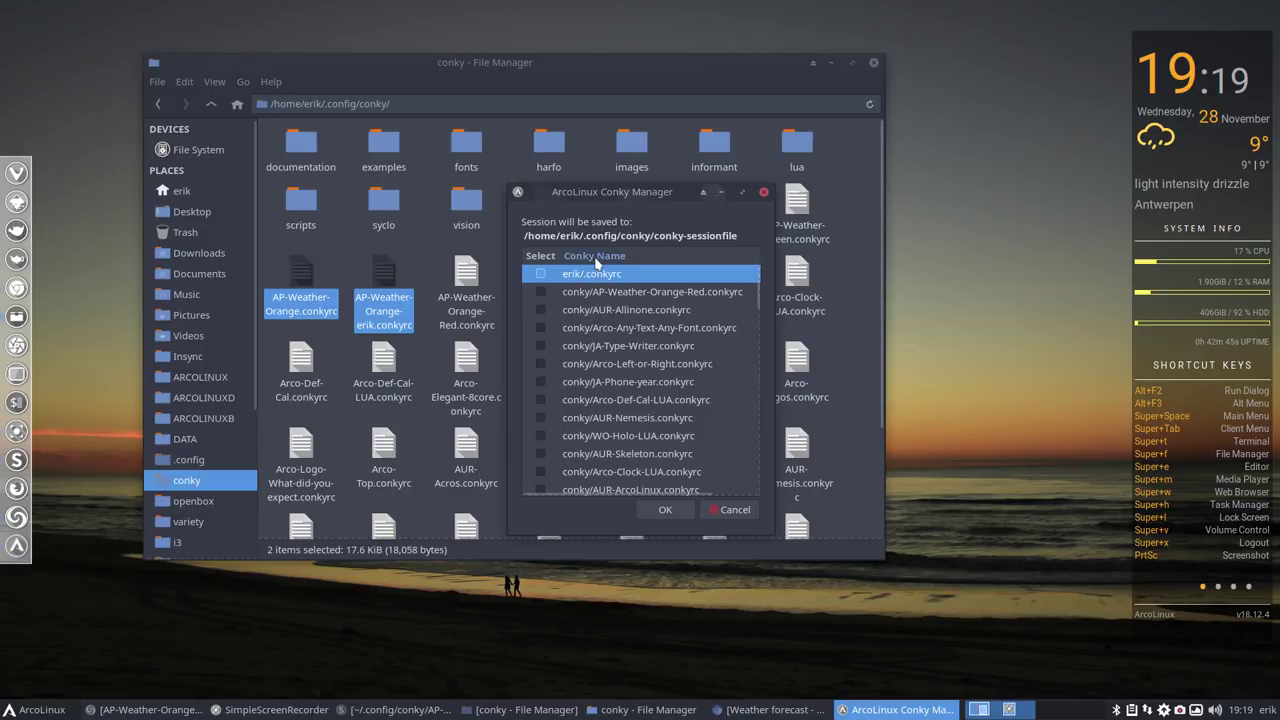
click(541, 310)
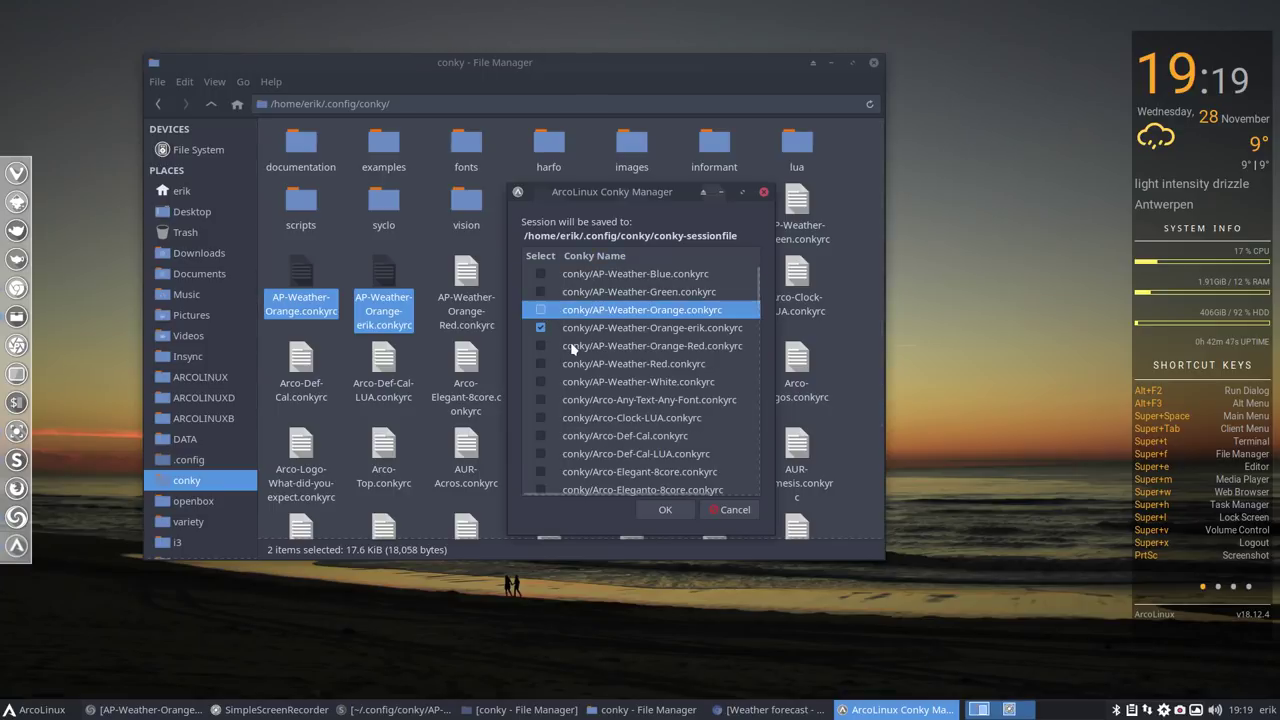
click(667, 511)
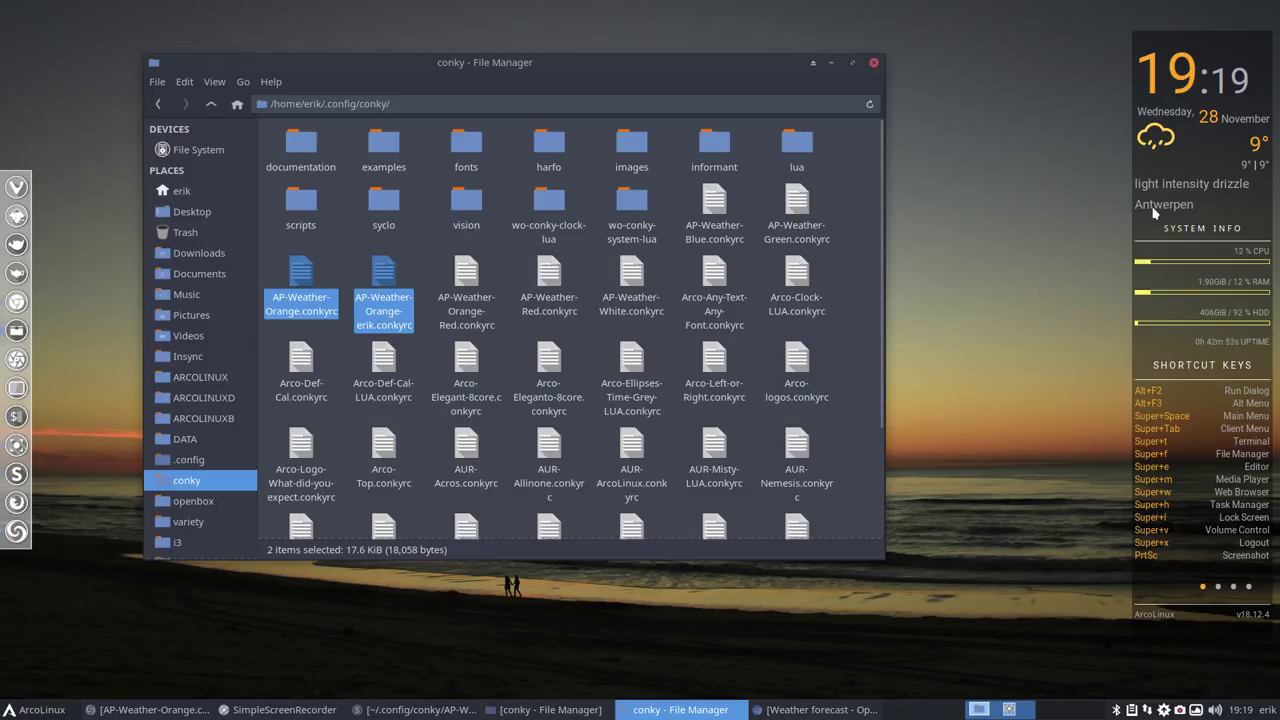
- Reopen the Conky Manager, and check the city ID in the personal conky file against the London forecast page on OpenWeatherMap
click(30, 712)
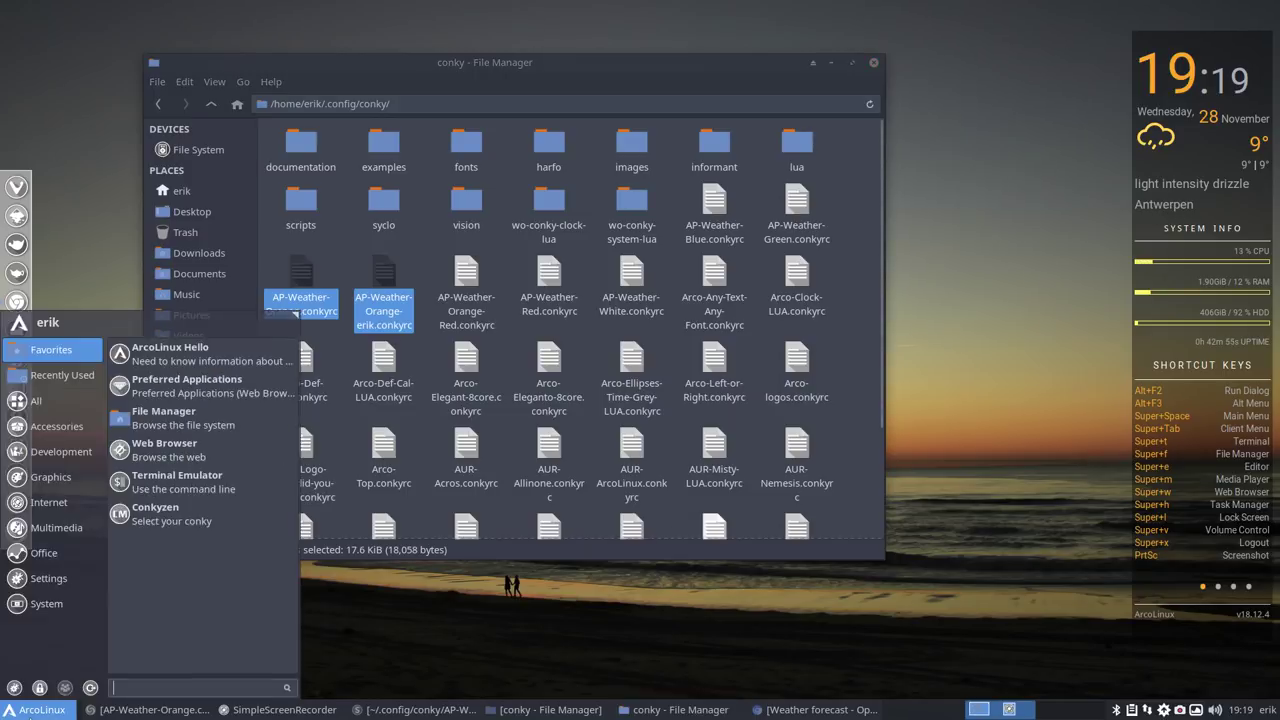
click(163, 522)
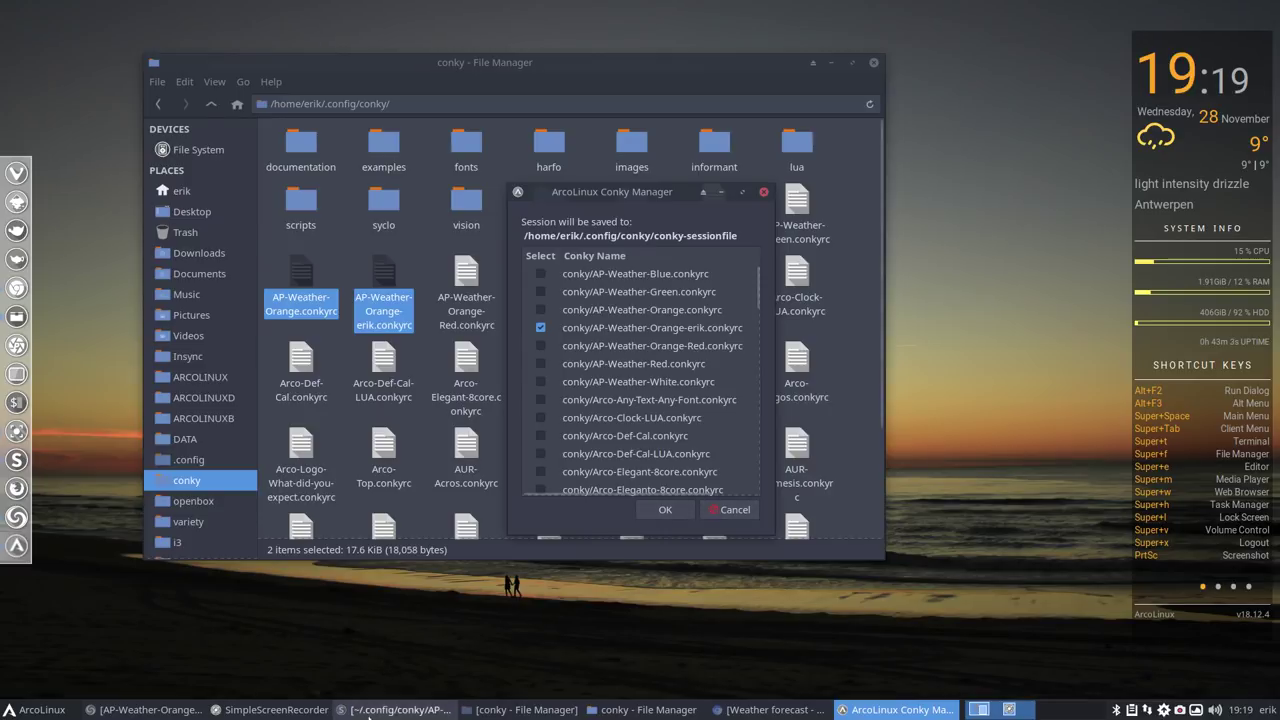
click(395, 709)
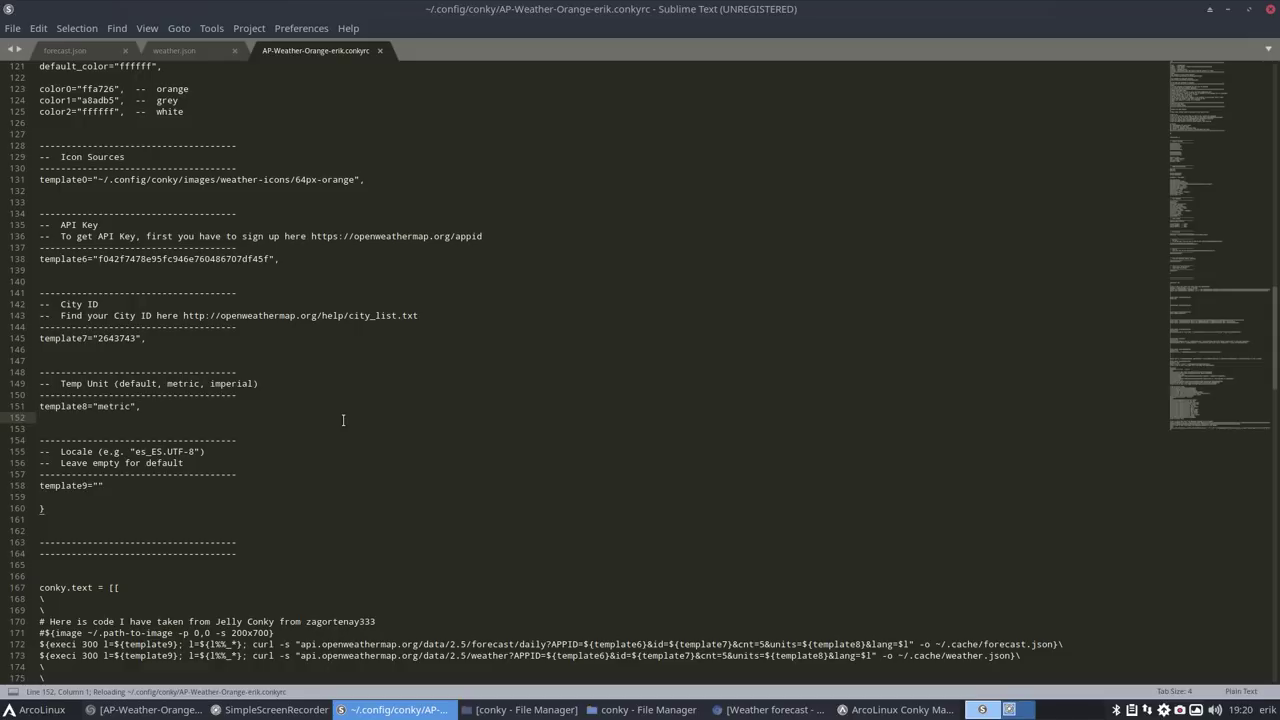
click(893, 713)
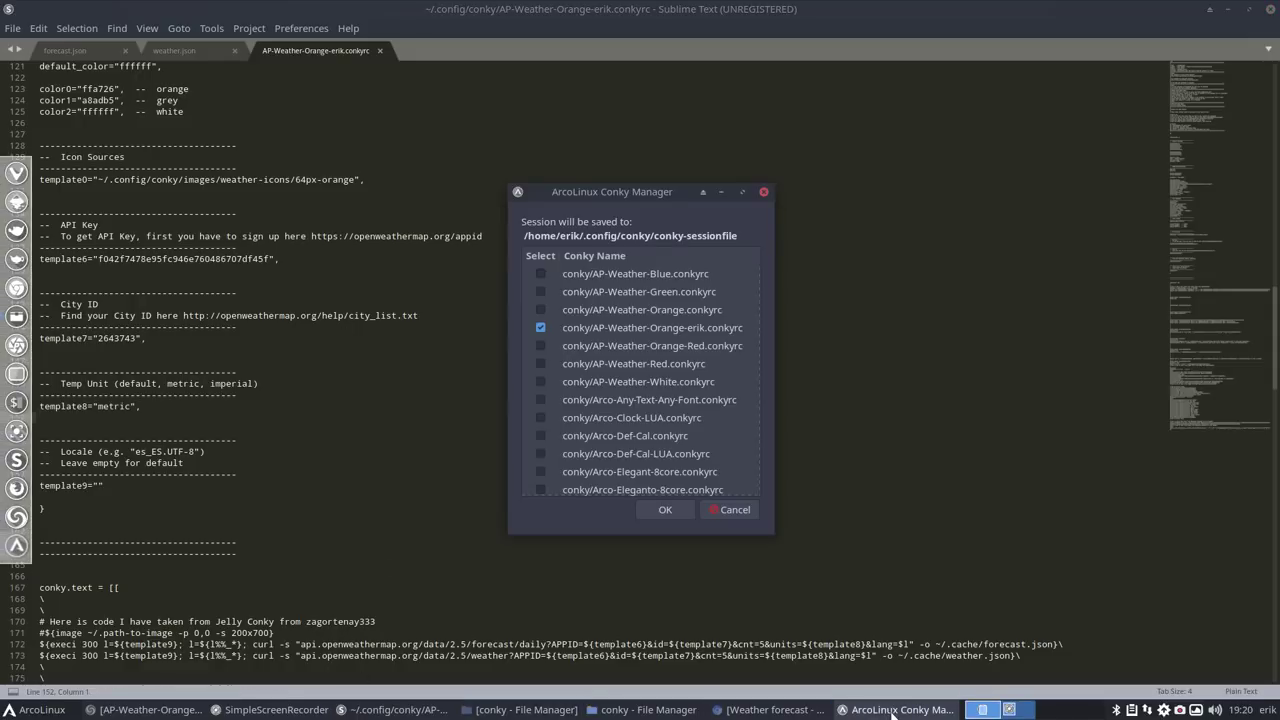
click(893, 713)
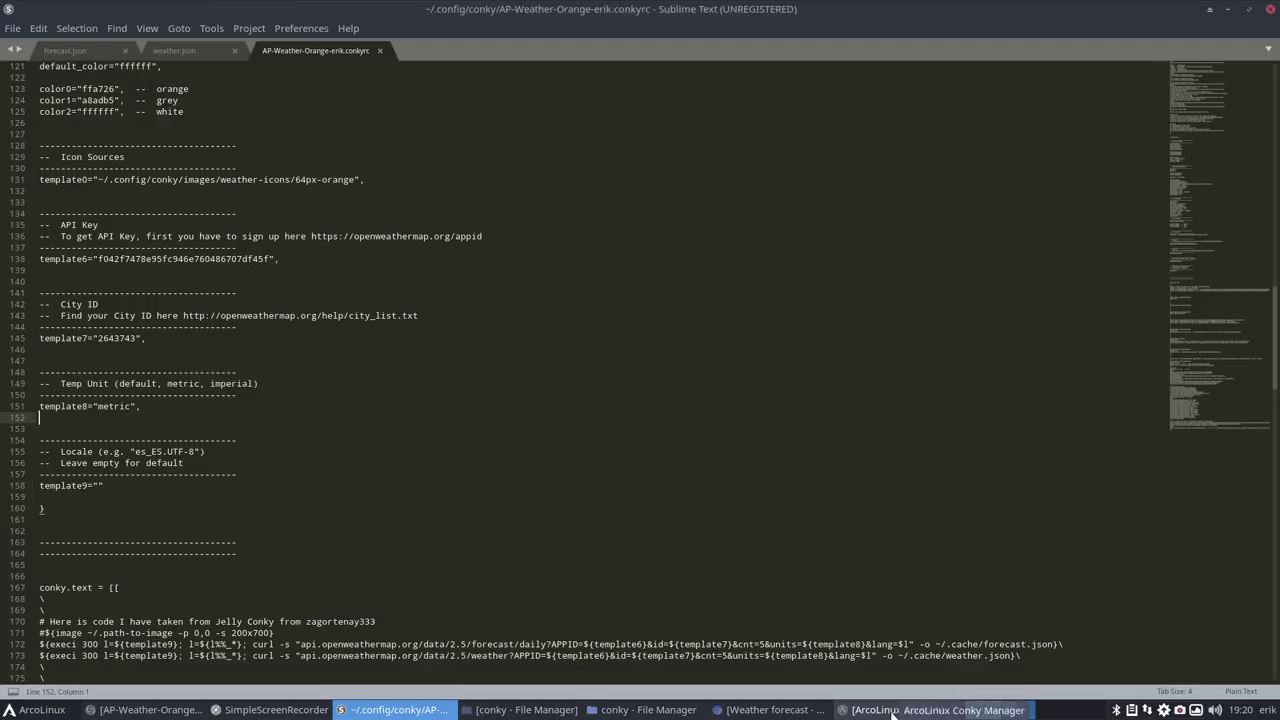
click(758, 716)
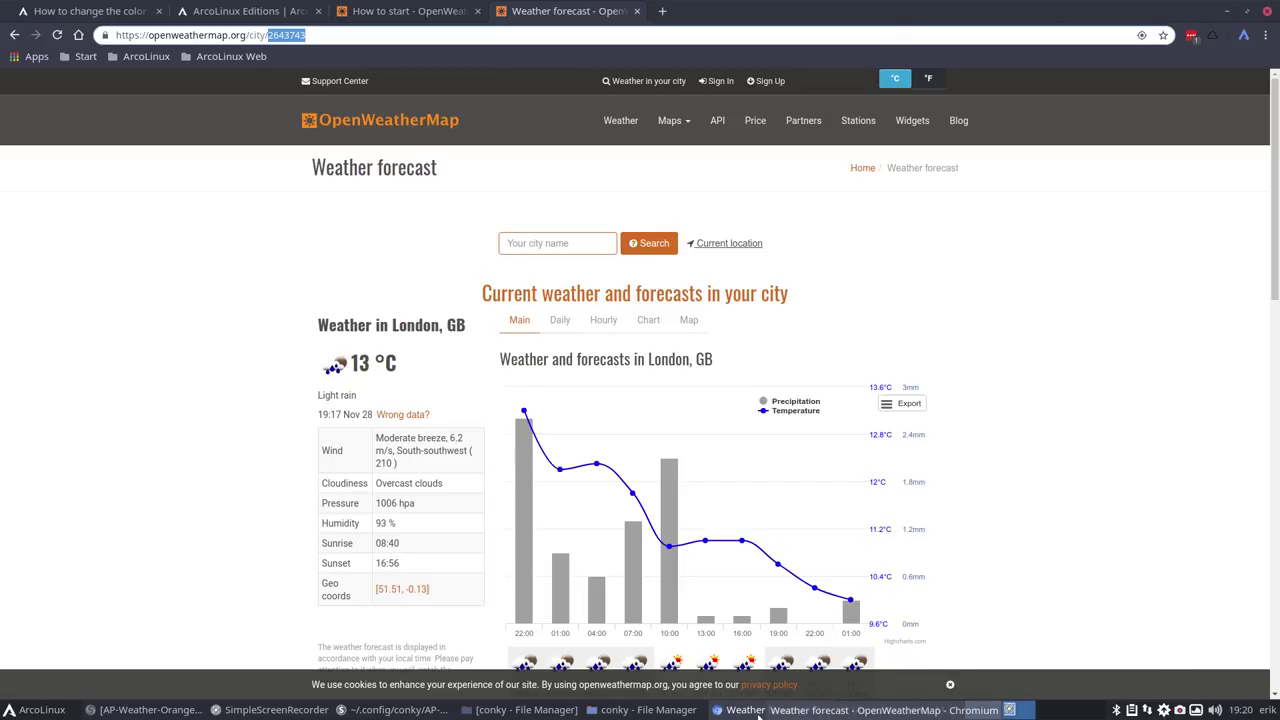
click(758, 716)
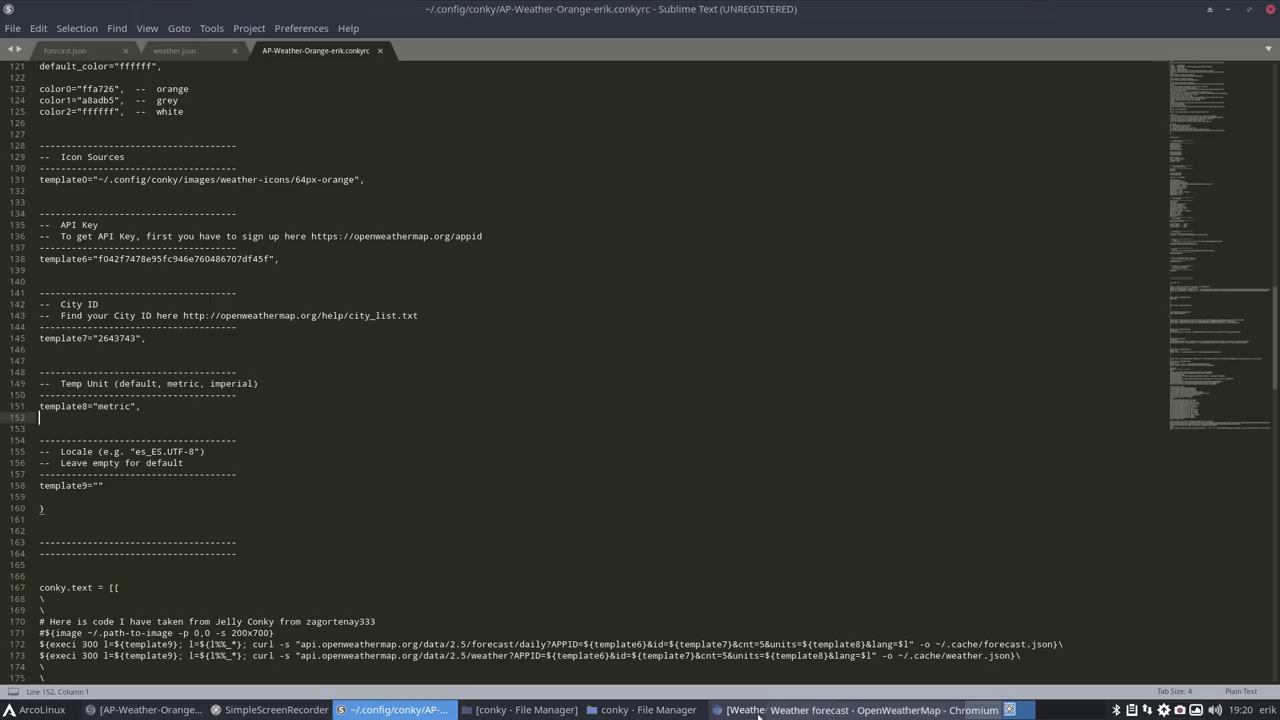
click(1230, 10)
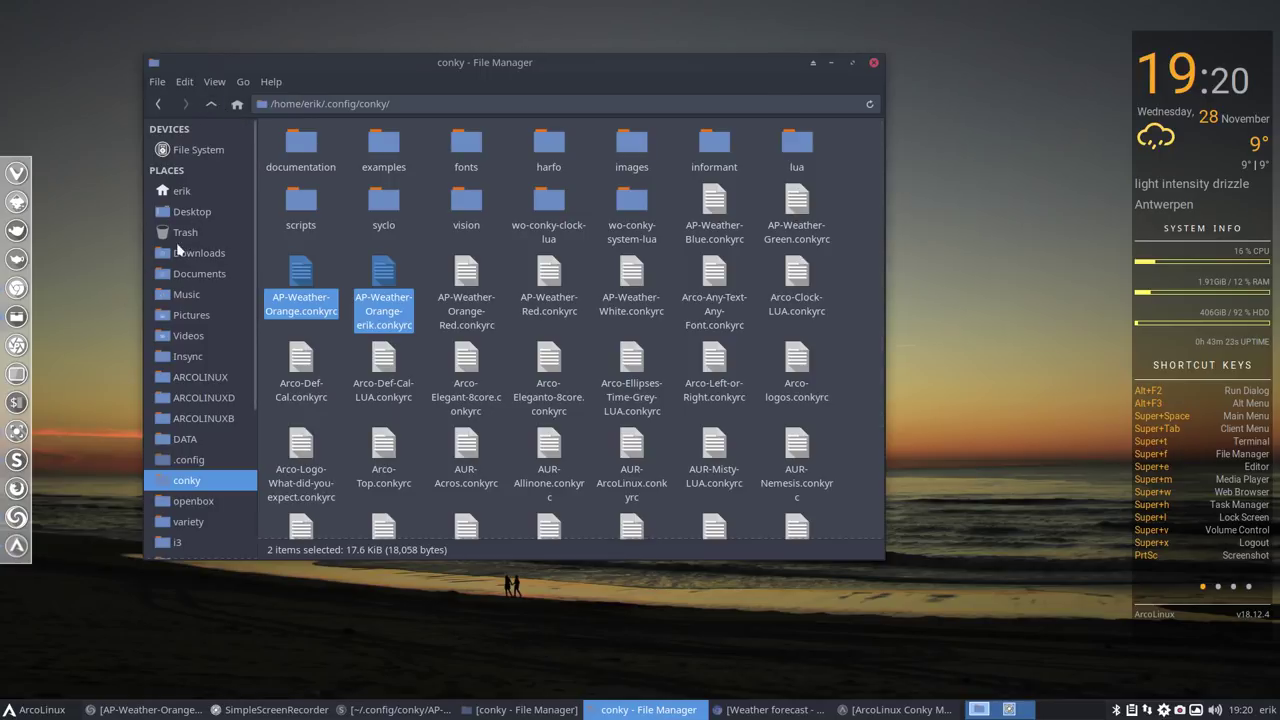
- Open the home folder's .cache directory in a new file manager tab and delete forecast.json, weather.json and current.png
right_click(178, 196)
click(247, 228)
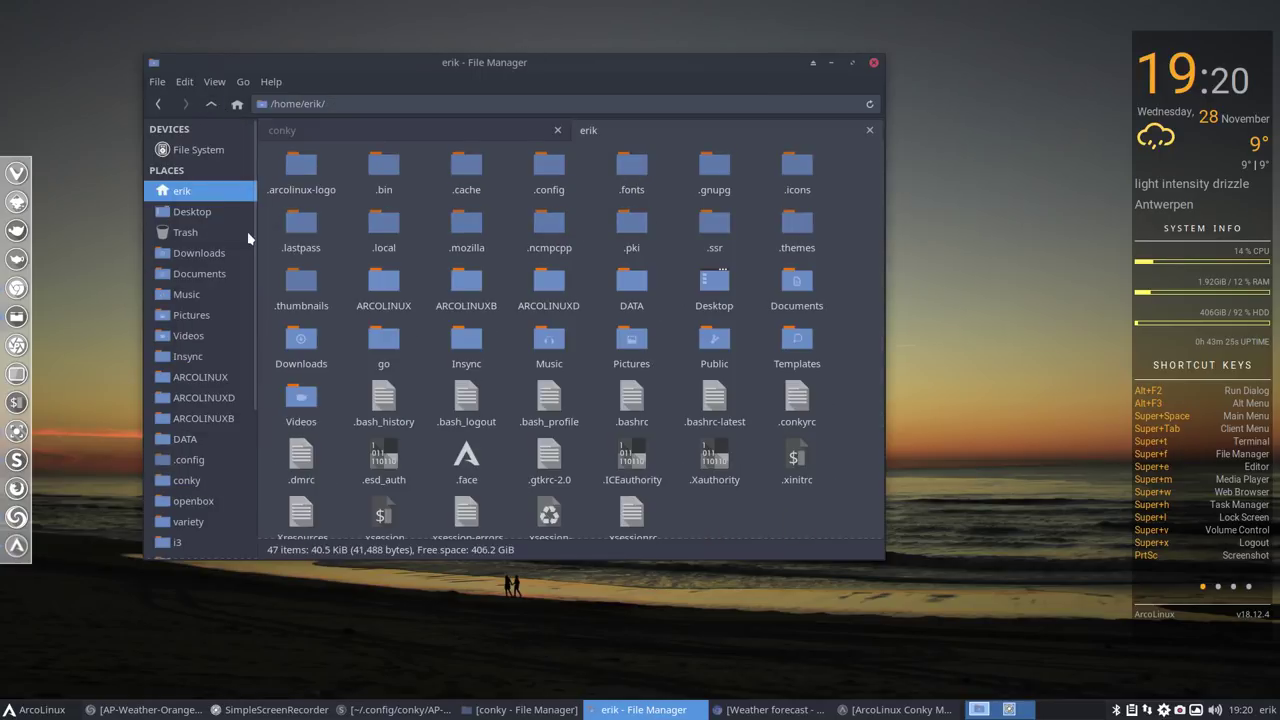
double_click(475, 182)
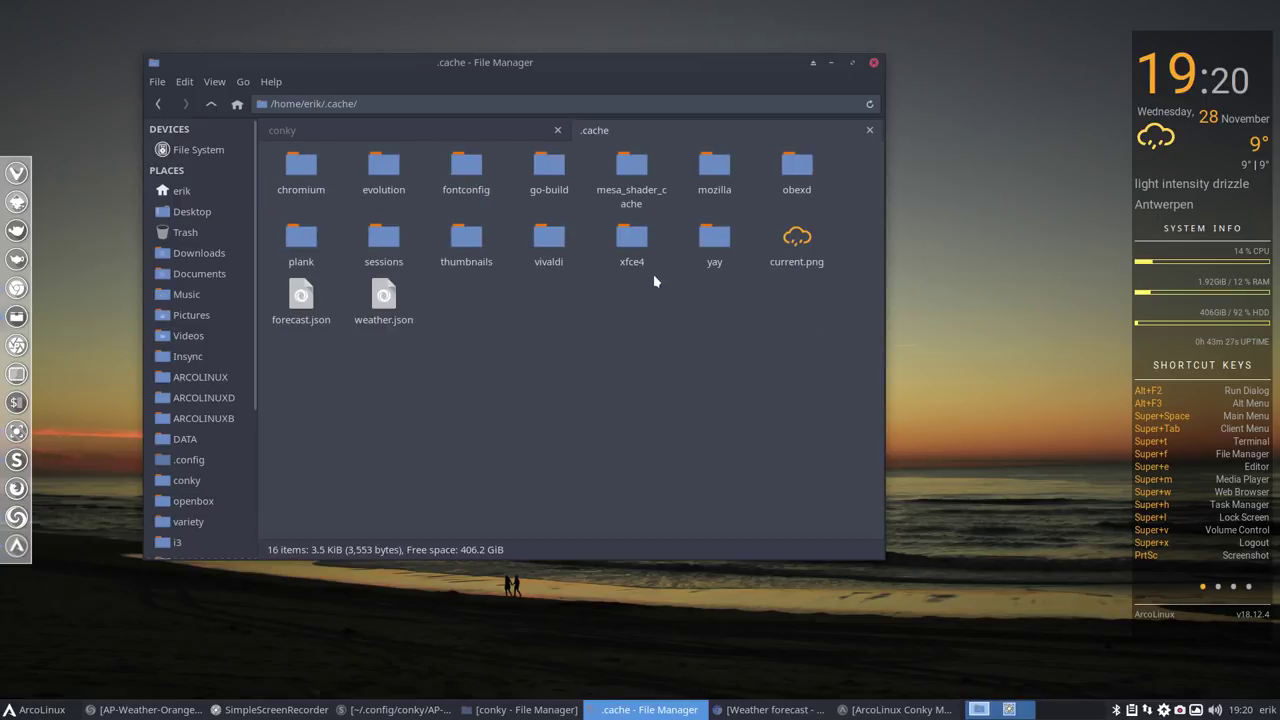
click(300, 292)
key(Delete)
click(300, 292)
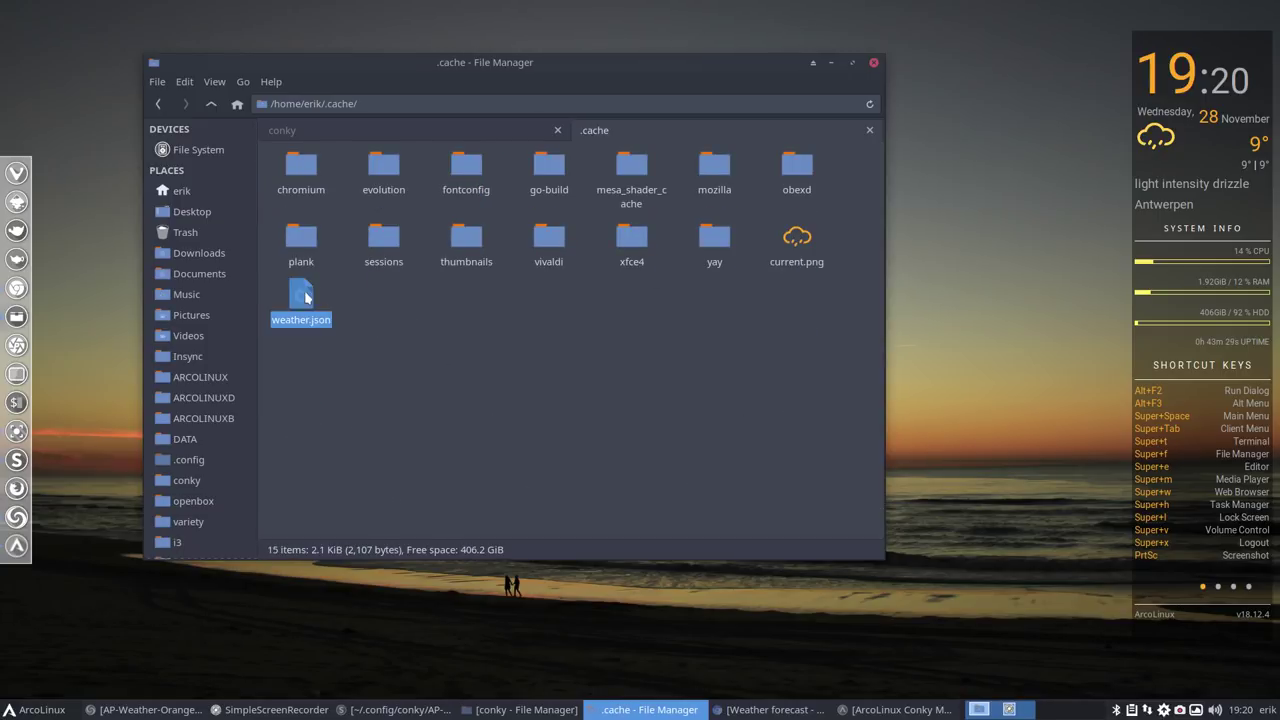
key(Delete)
click(800, 240)
key(Delete)
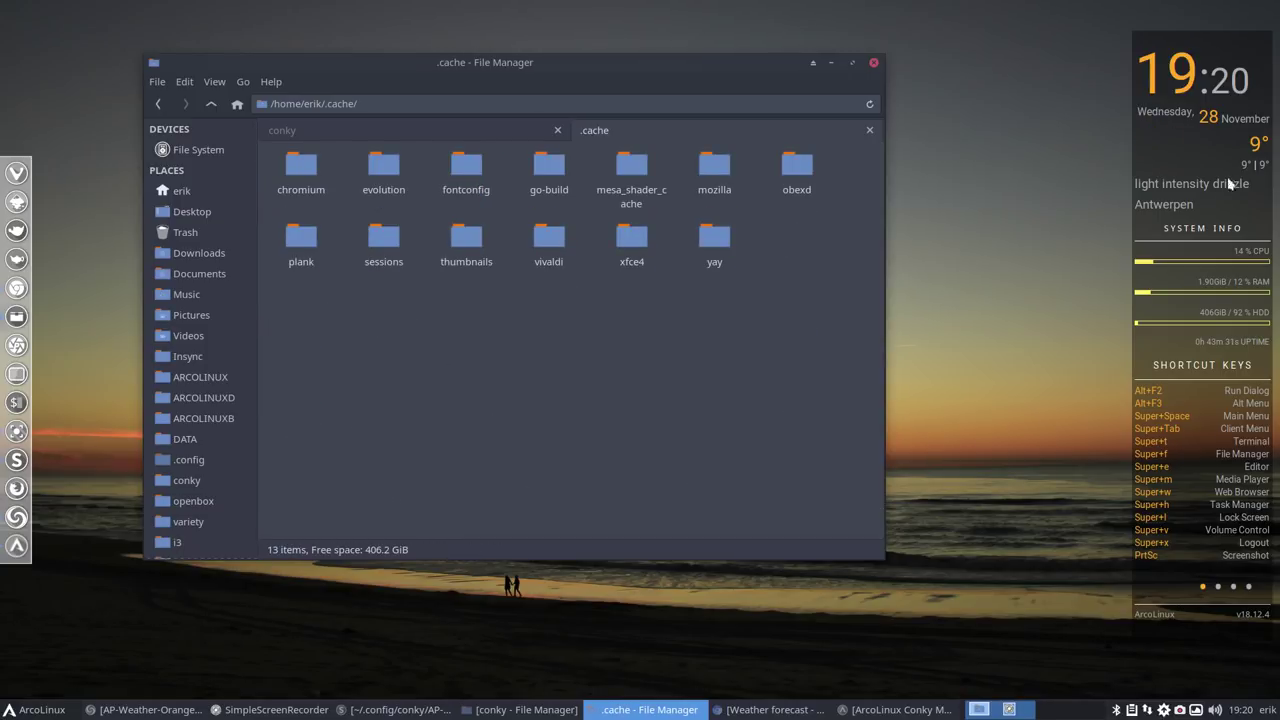
- Switch back to the open Conky Manager and restart the personal AP-Weather-Orange conky with its existing selection
right_click(344, 605)
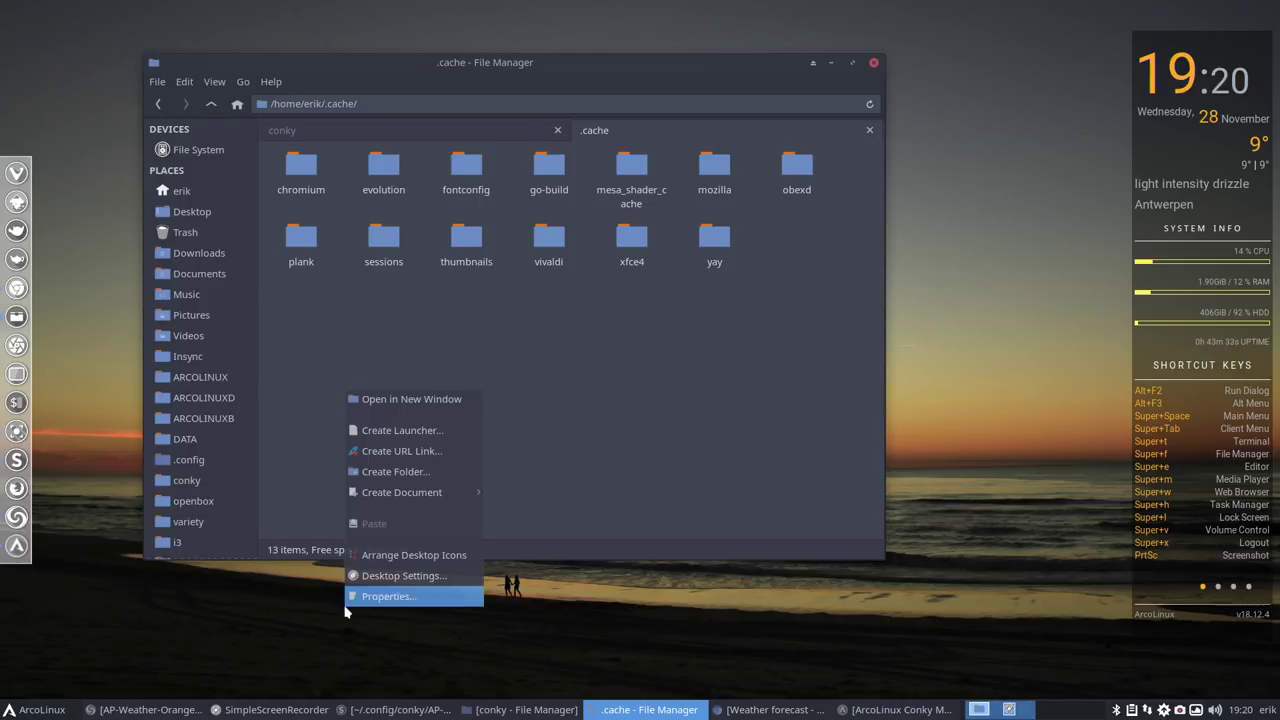
click(30, 709)
click(30, 709)
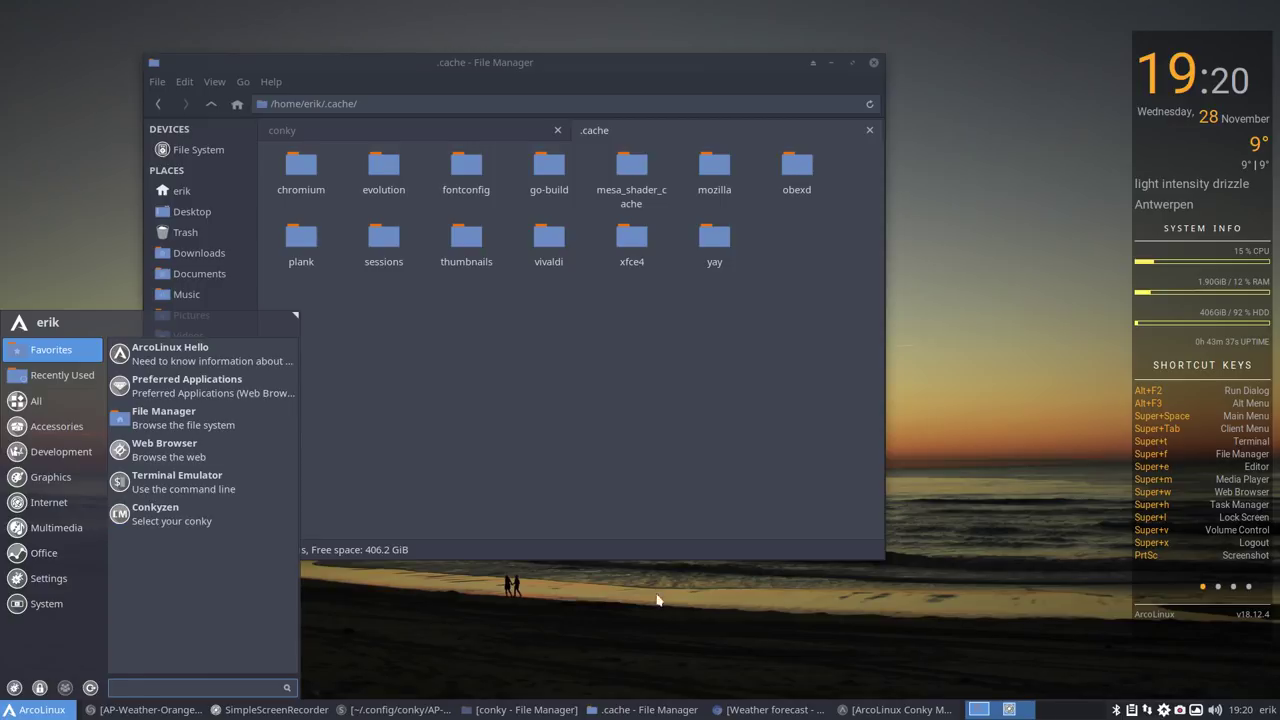
click(900, 709)
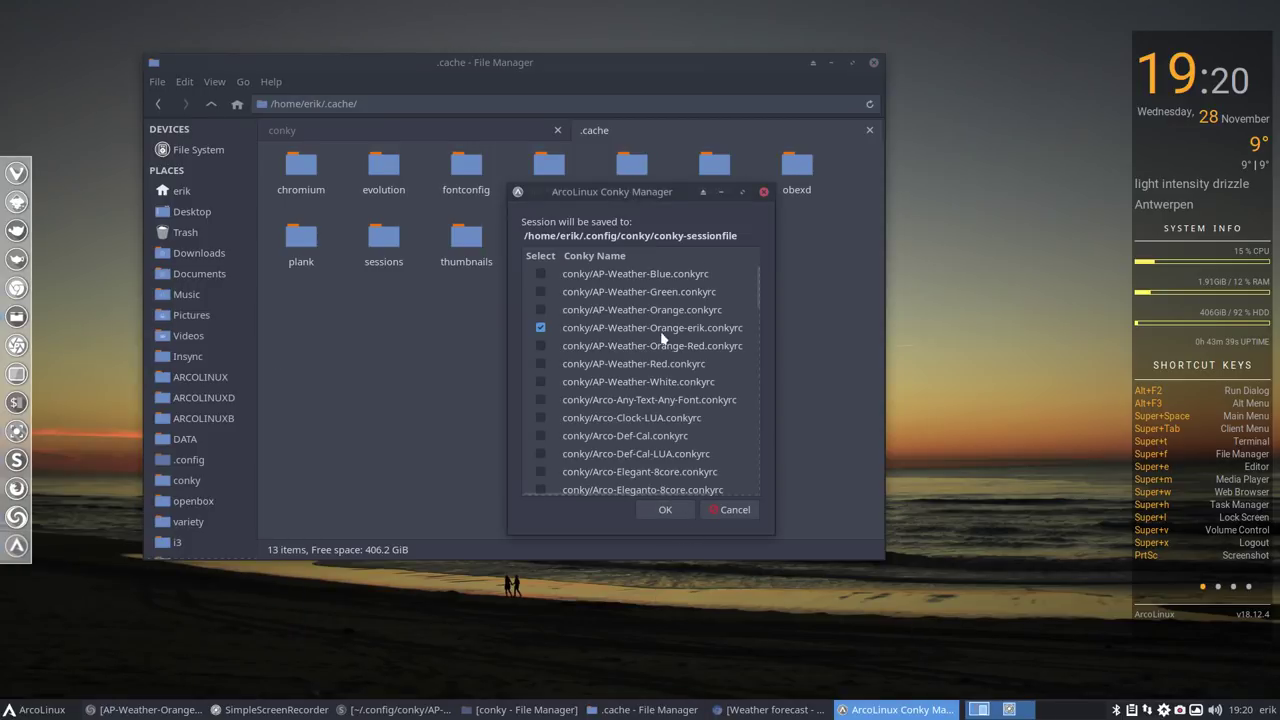
click(668, 509)
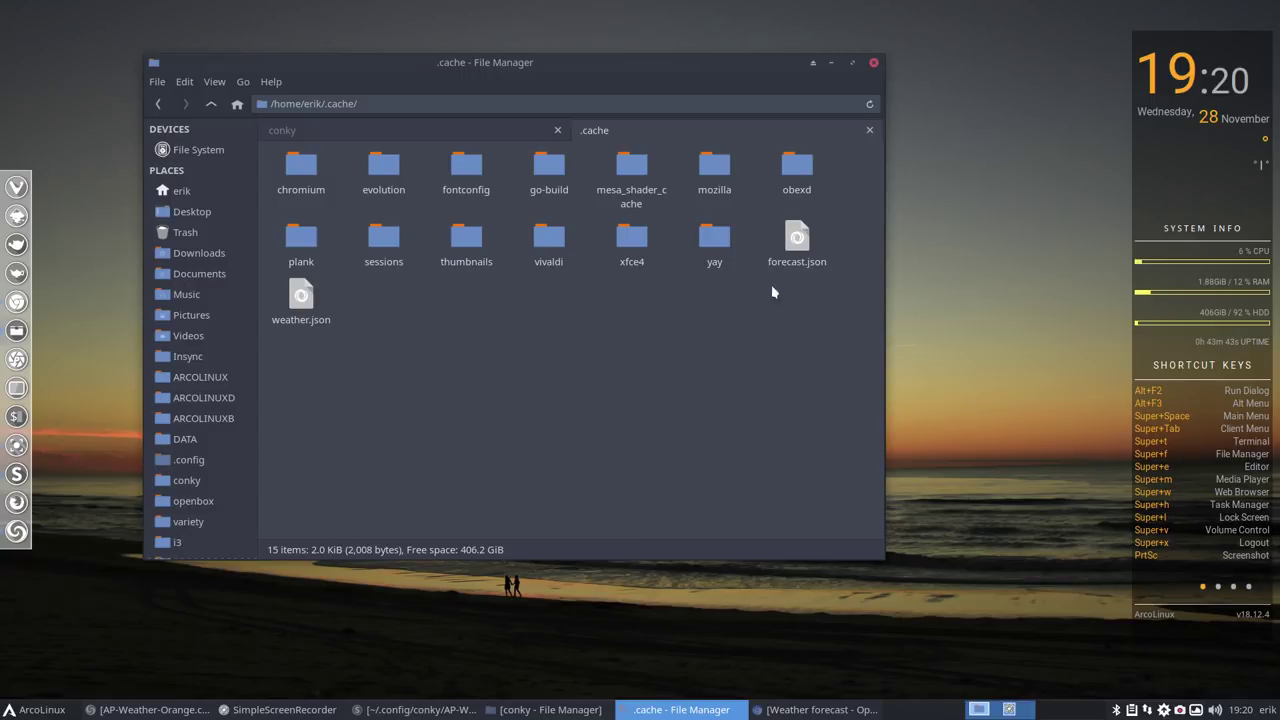
- Inspect forecast.json and weather.json in the .cache directory for the downloaded city name and ID, closing the editor after each file
double_click(797, 240)
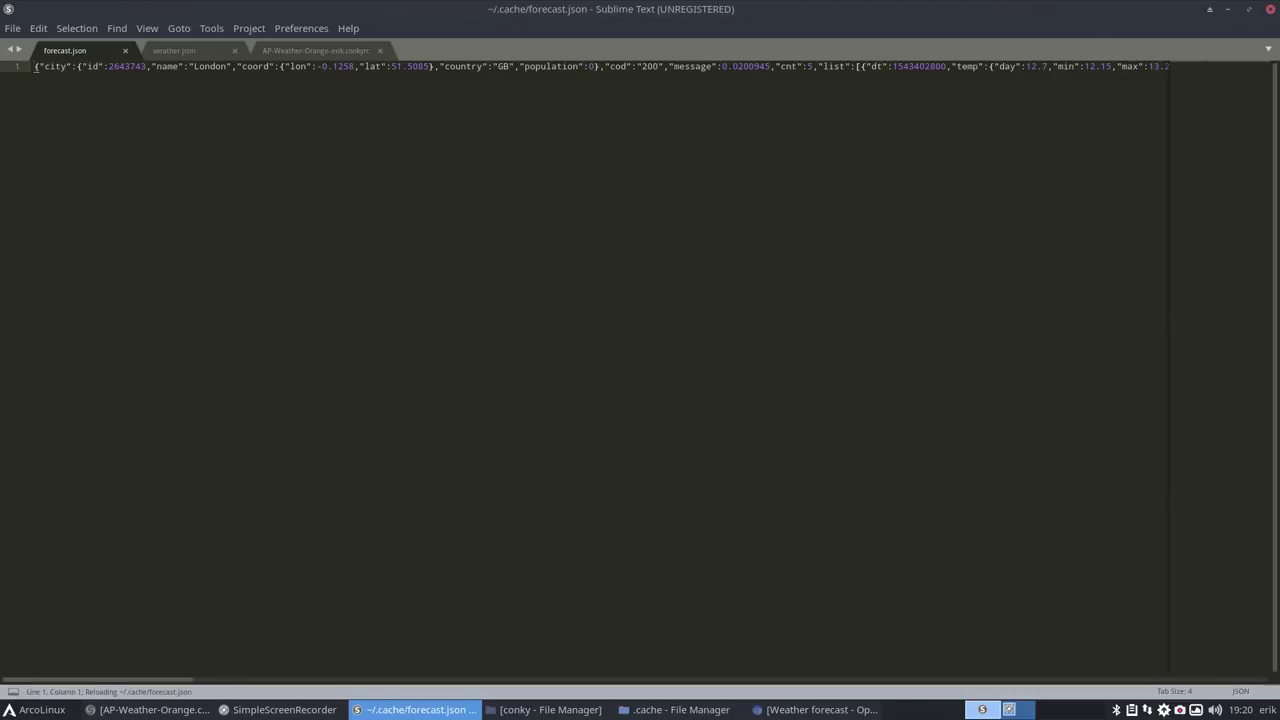
click(1268, 9)
double_click(302, 296)
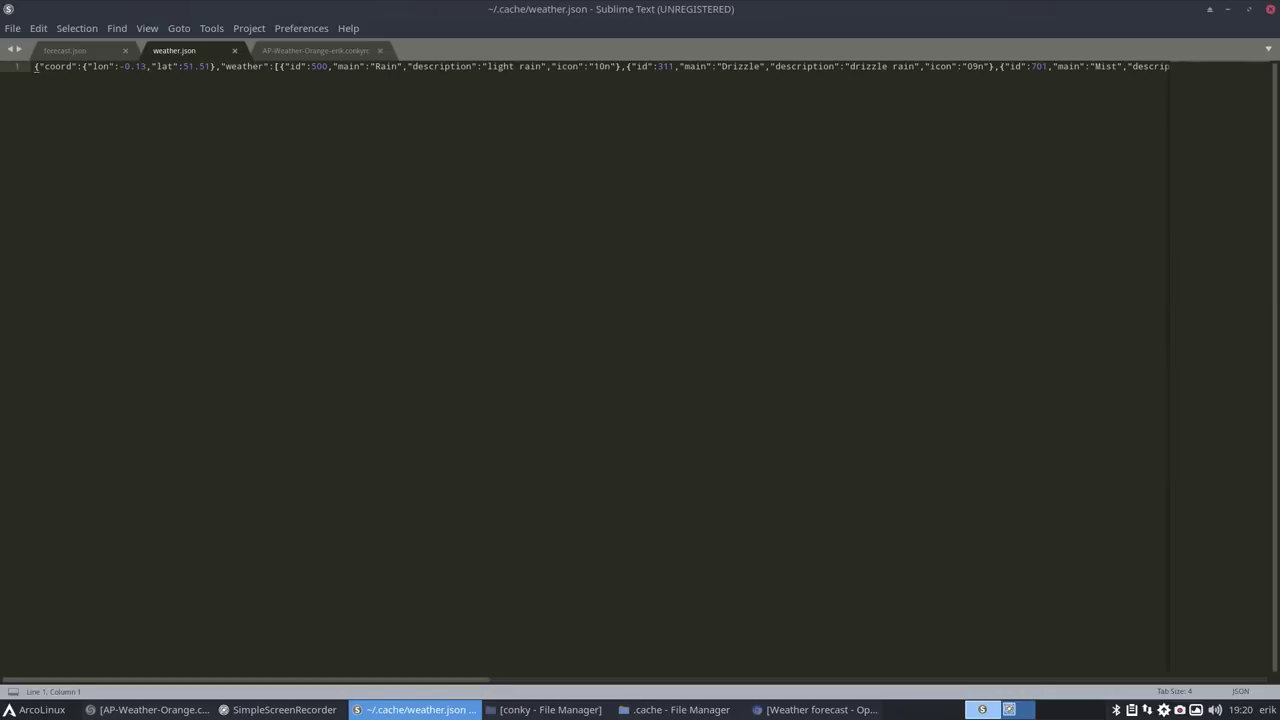
drag(1041, 66, 1105, 66)
key(End)
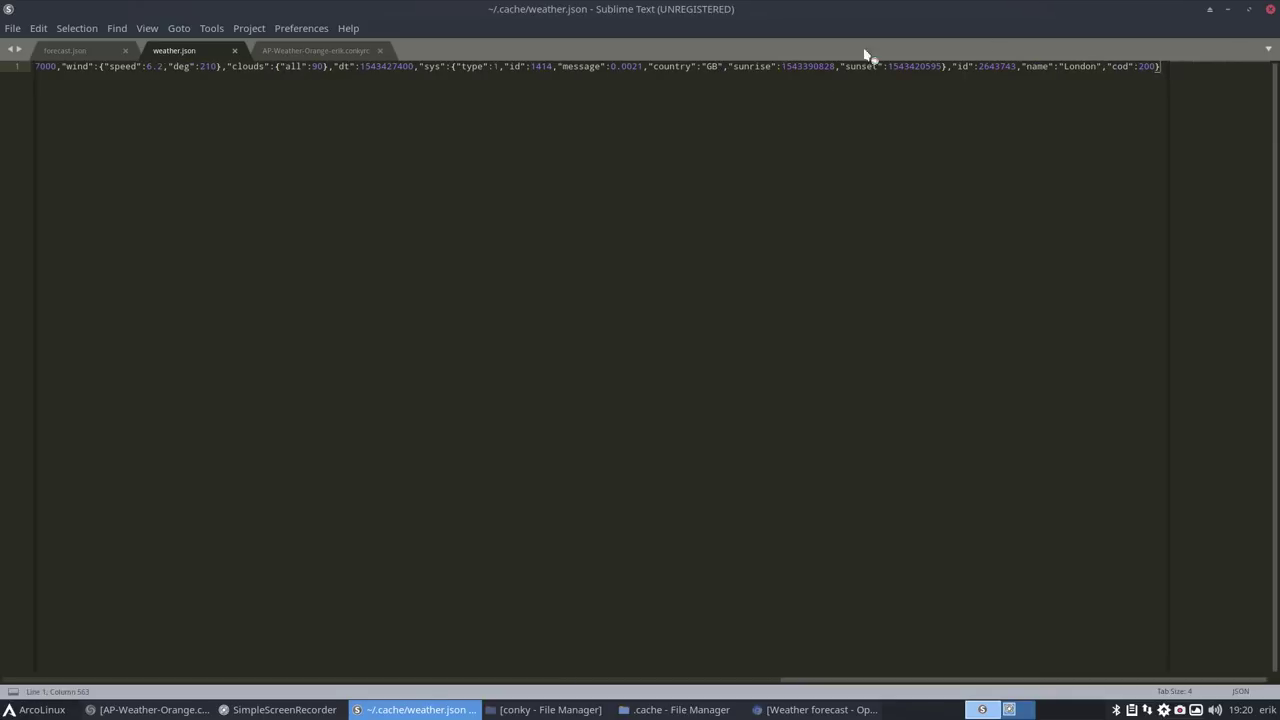
double_click(1070, 66)
click(1270, 10)
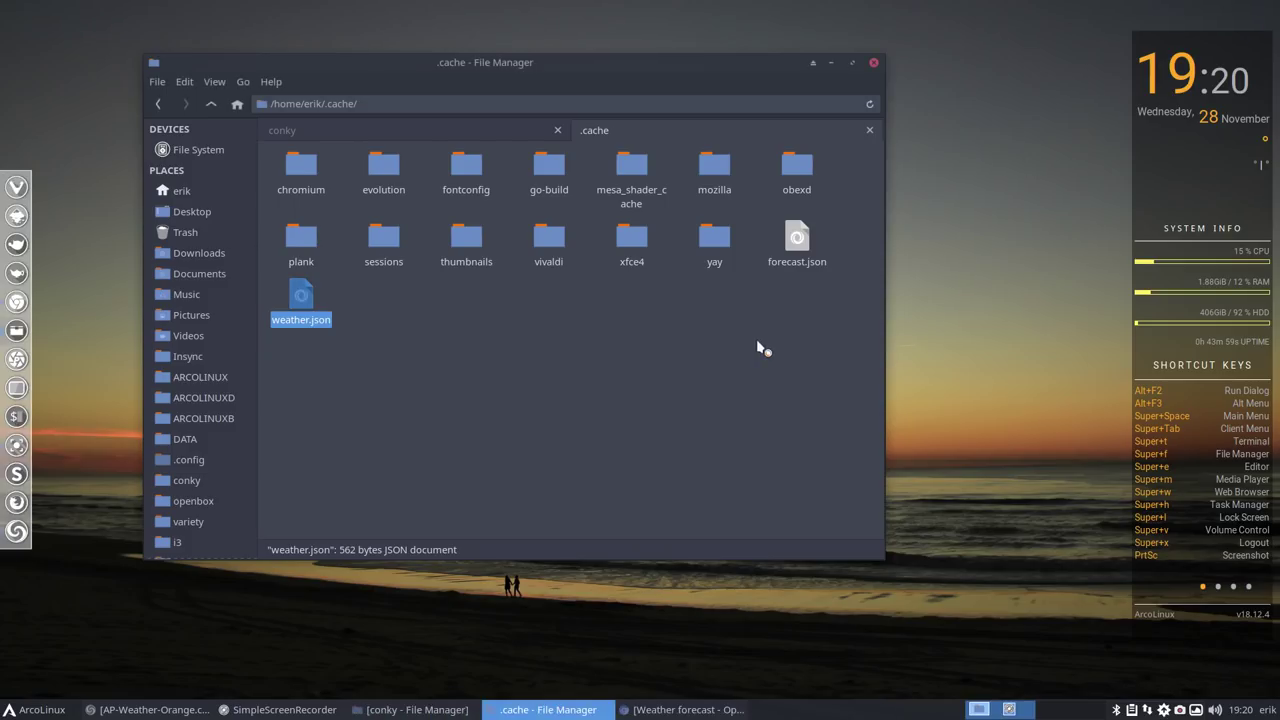
- Reopen the ArcoLinux Conky Manager and restart the personal AP-Weather-Orange conky with its existing selection
click(800, 240)
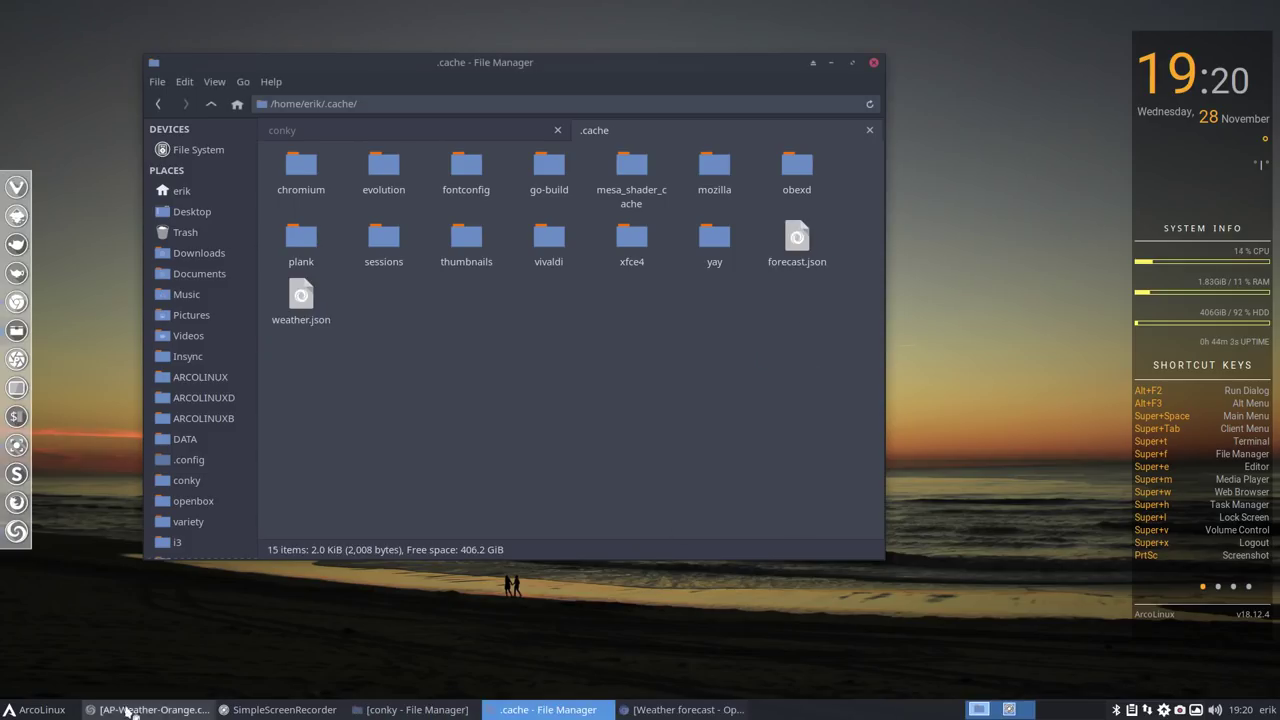
click(30, 709)
click(349, 545)
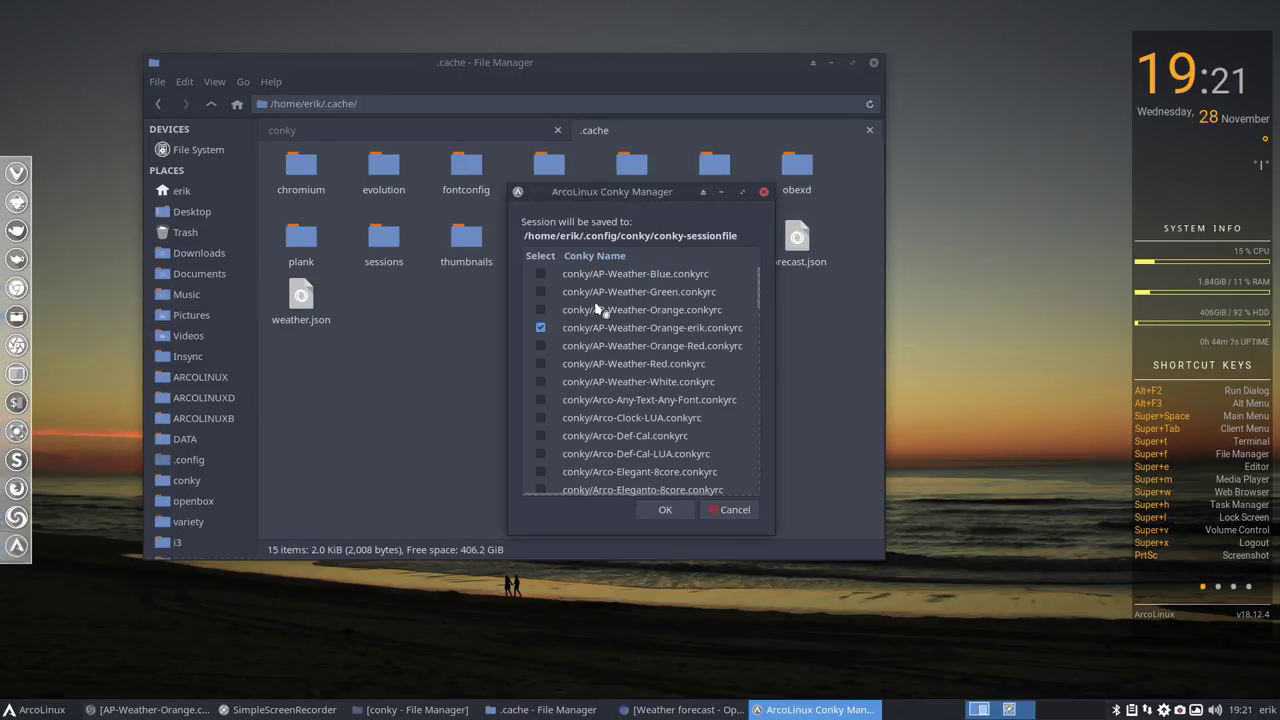
click(667, 512)
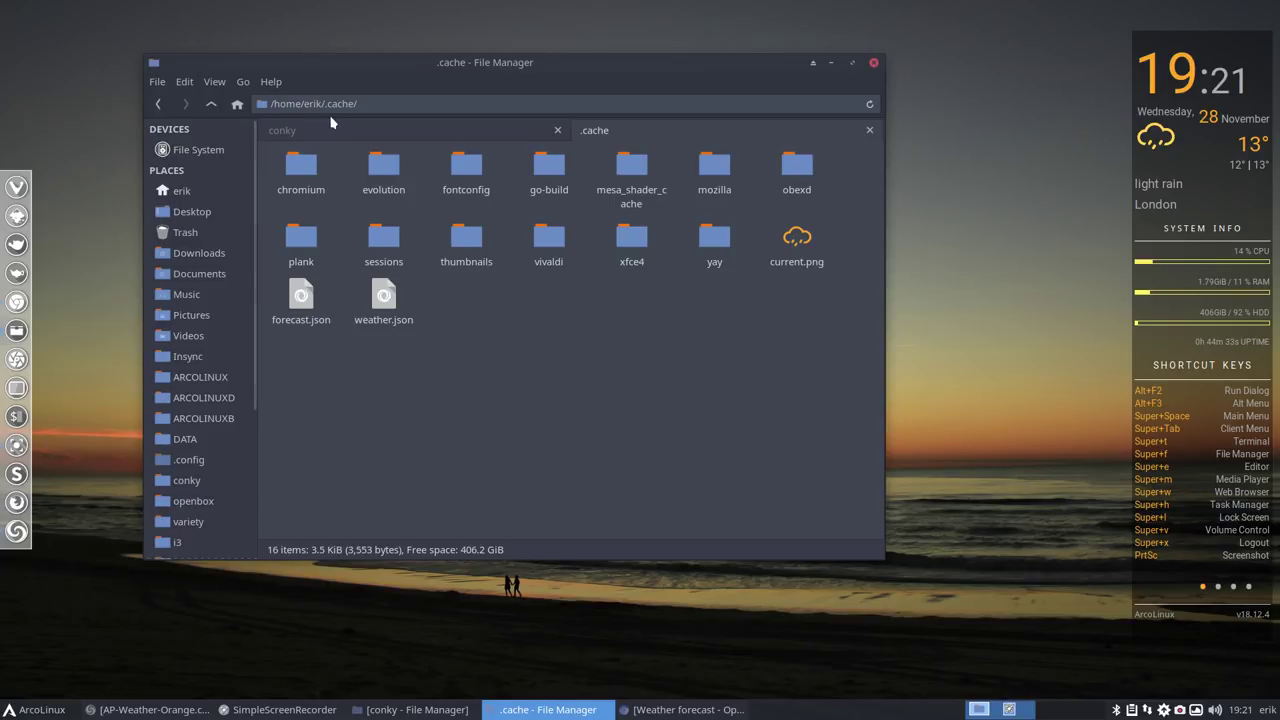
- Open the personal AP-Weather-Orange conky file at its conky.text section, and resize the editor window to leave the desktop conky uncovered
click(339, 133)
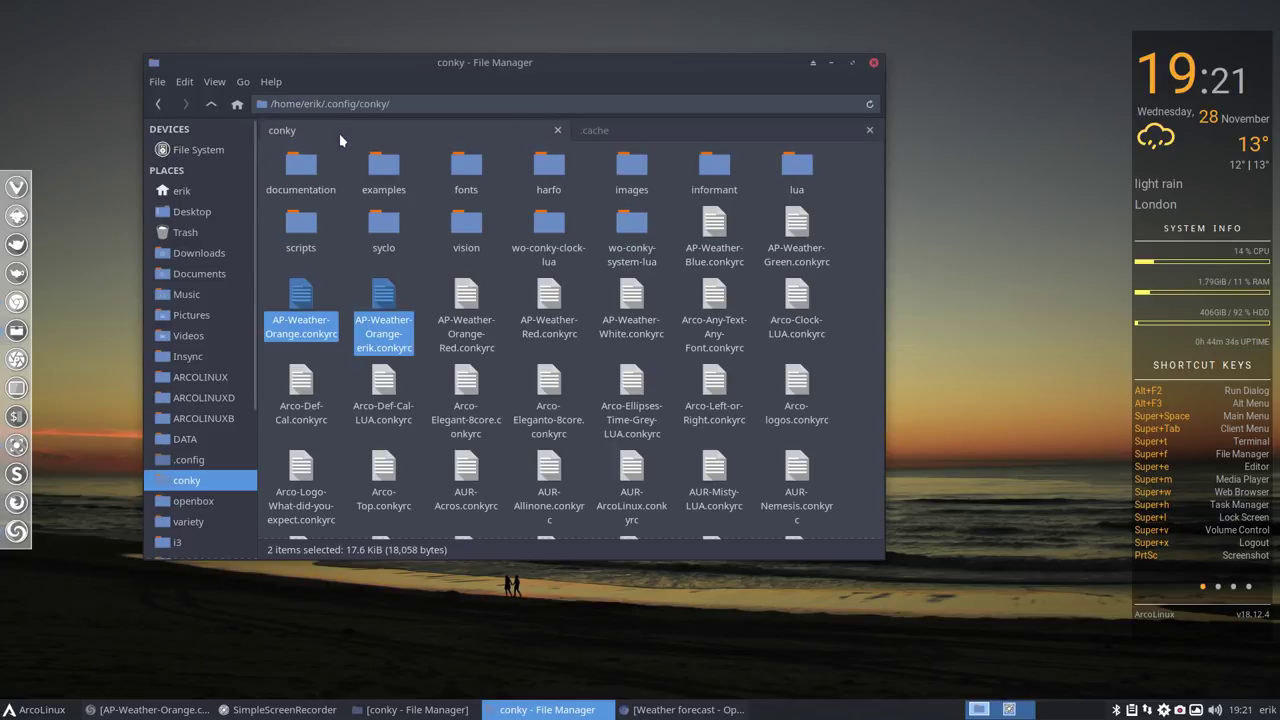
double_click(384, 300)
scroll(353, 376, down, 15)
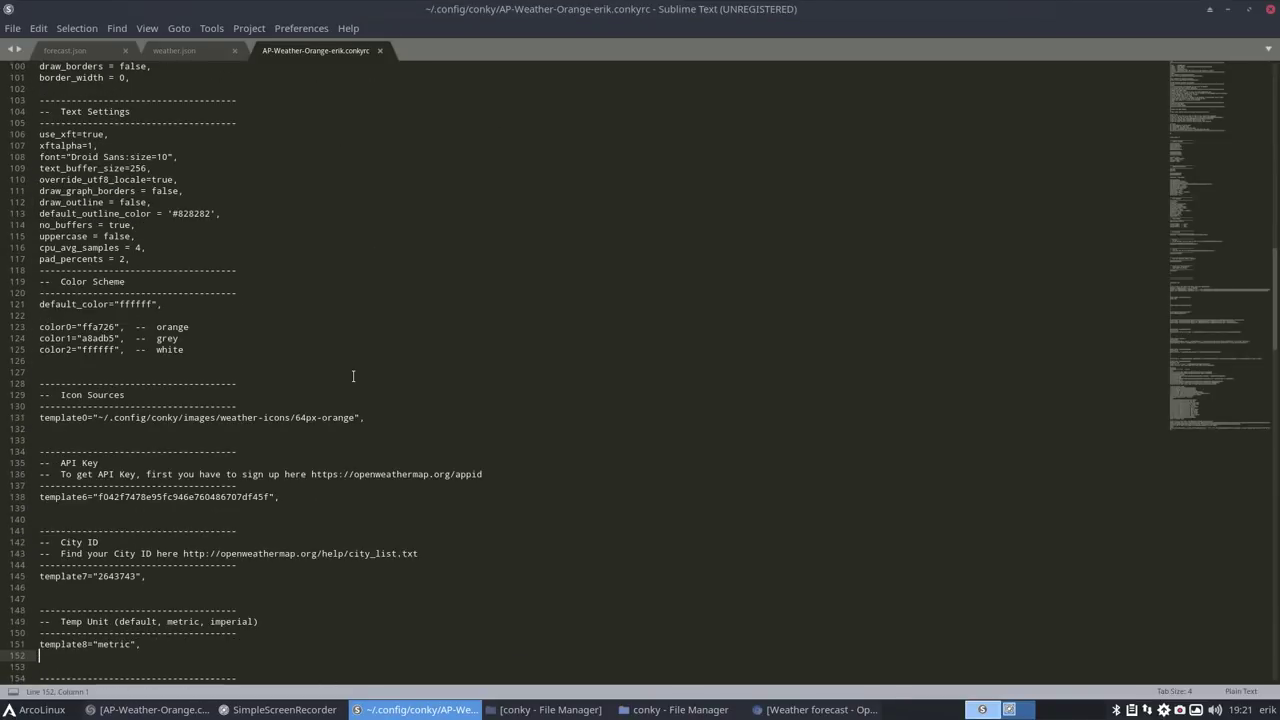
scroll(353, 376, down, 20)
scroll(355, 380, up, 16)
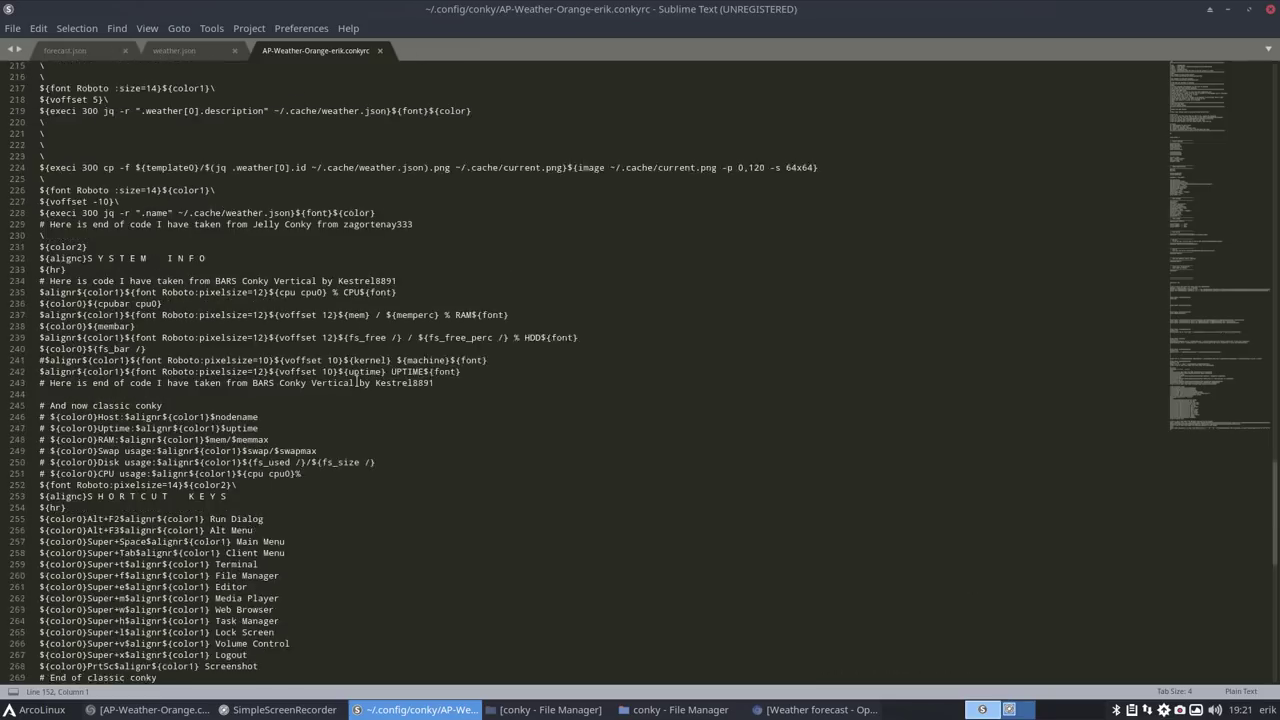
scroll(356, 381, up, 10)
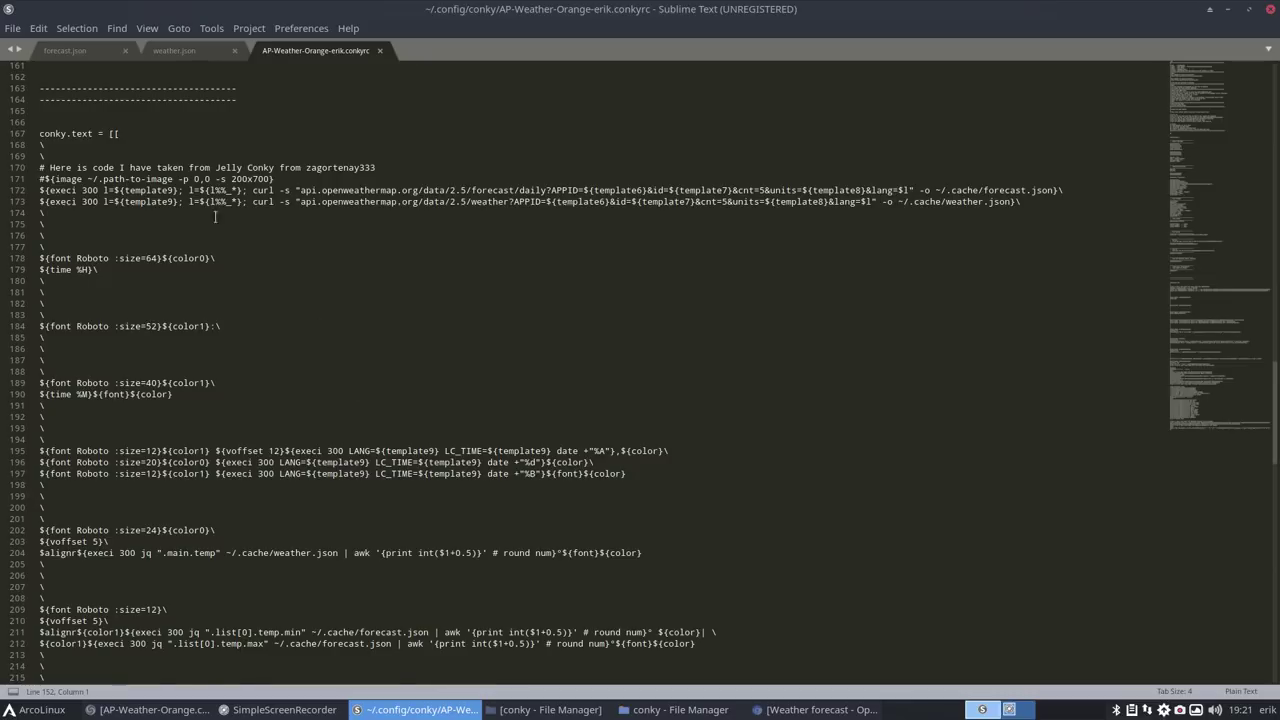
scroll(214, 217, up, 1)
drag(120, 167, 30, 167)
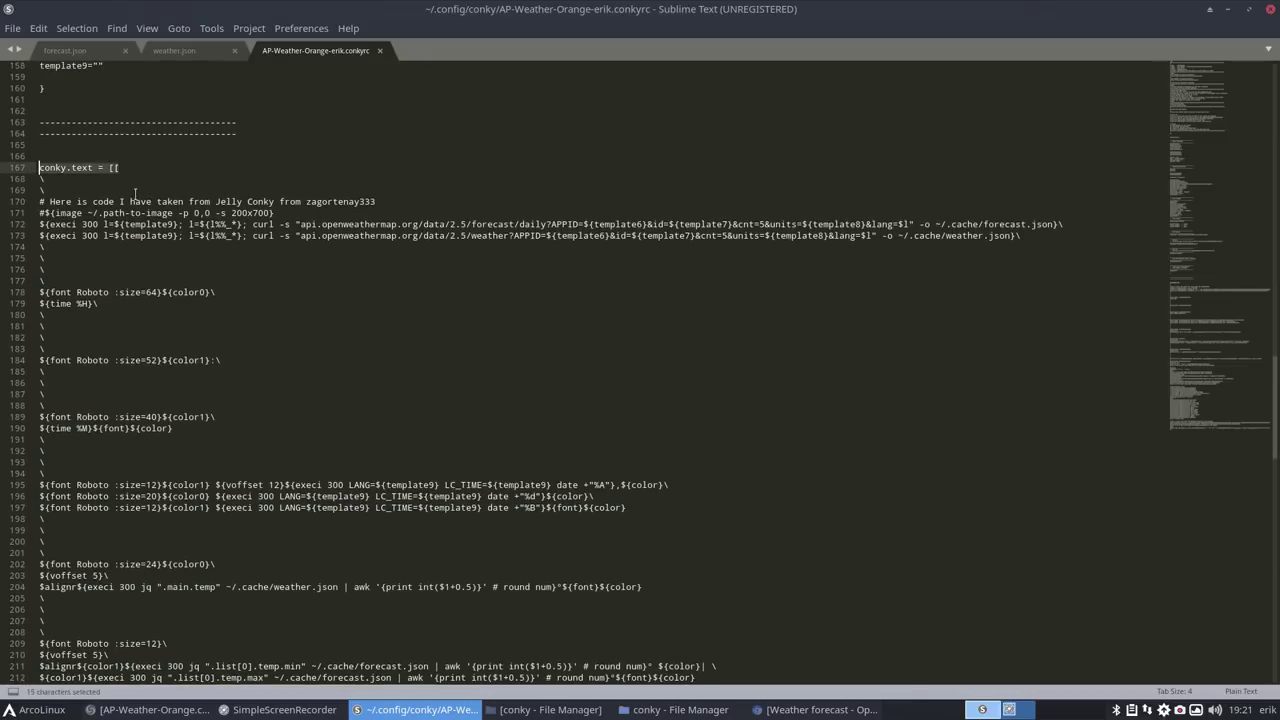
drag(1077, 13, 25, 243)
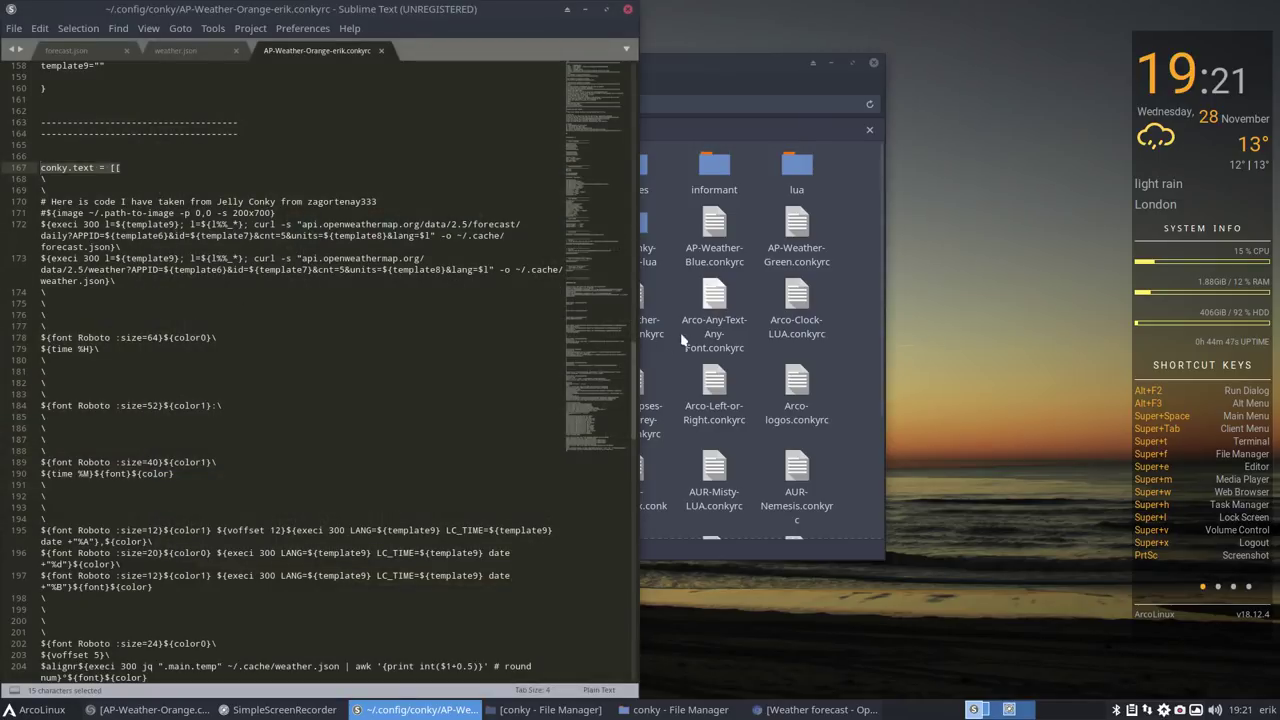
drag(640, 340, 1117, 311)
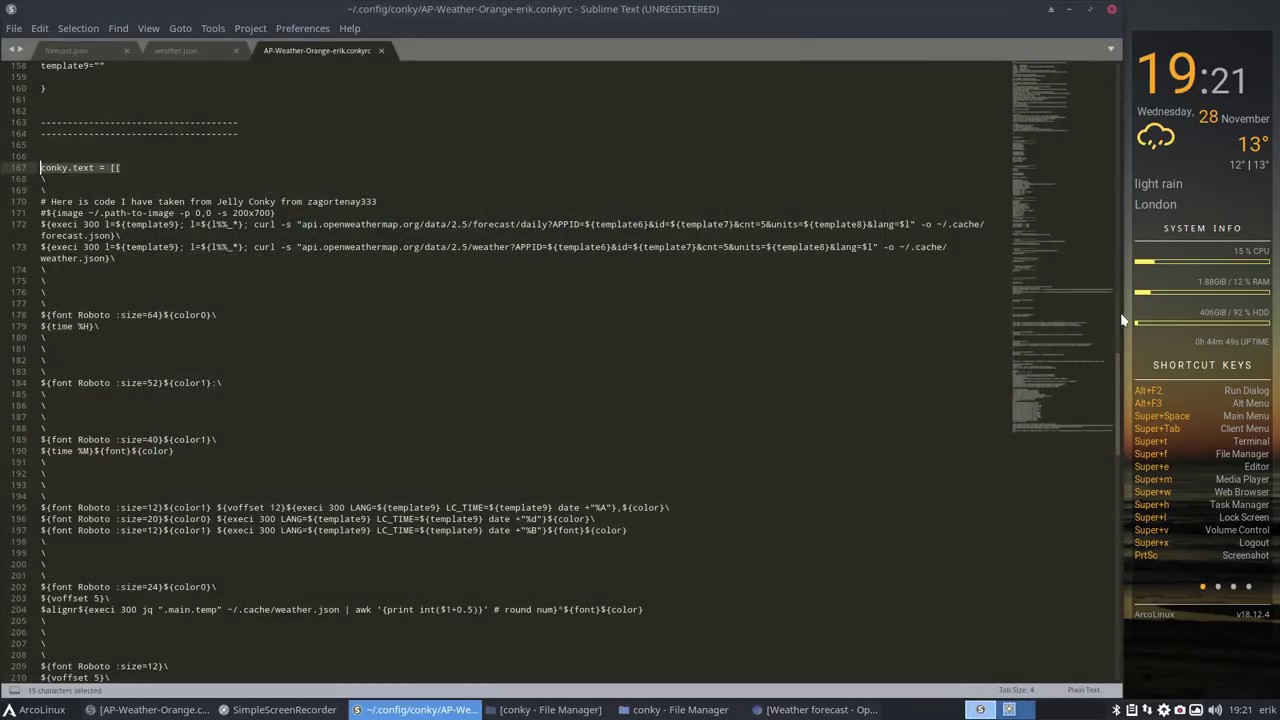
- Delete the shortcut lines from Alt+F2 through the "# End of classic conky" comment in the personal conky file, and save it
scroll(566, 450, down, 20)
scroll(566, 452, up, 14)
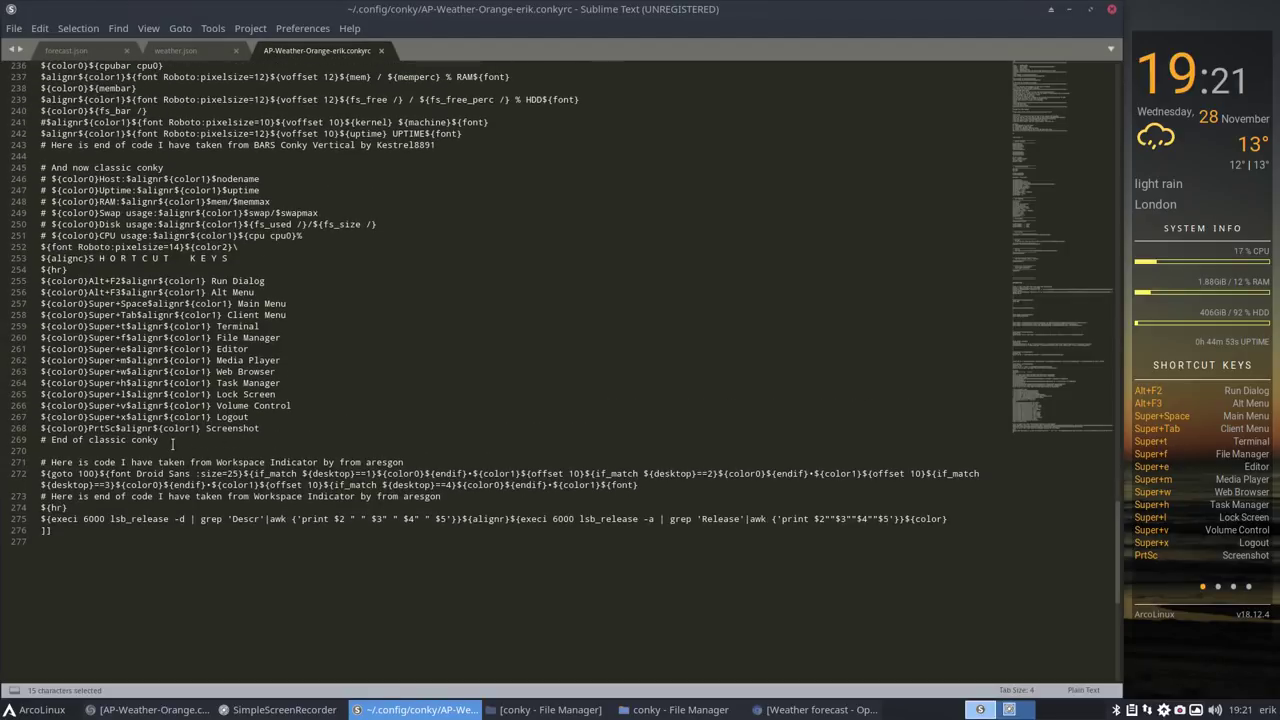
drag(232, 437, 23, 269)
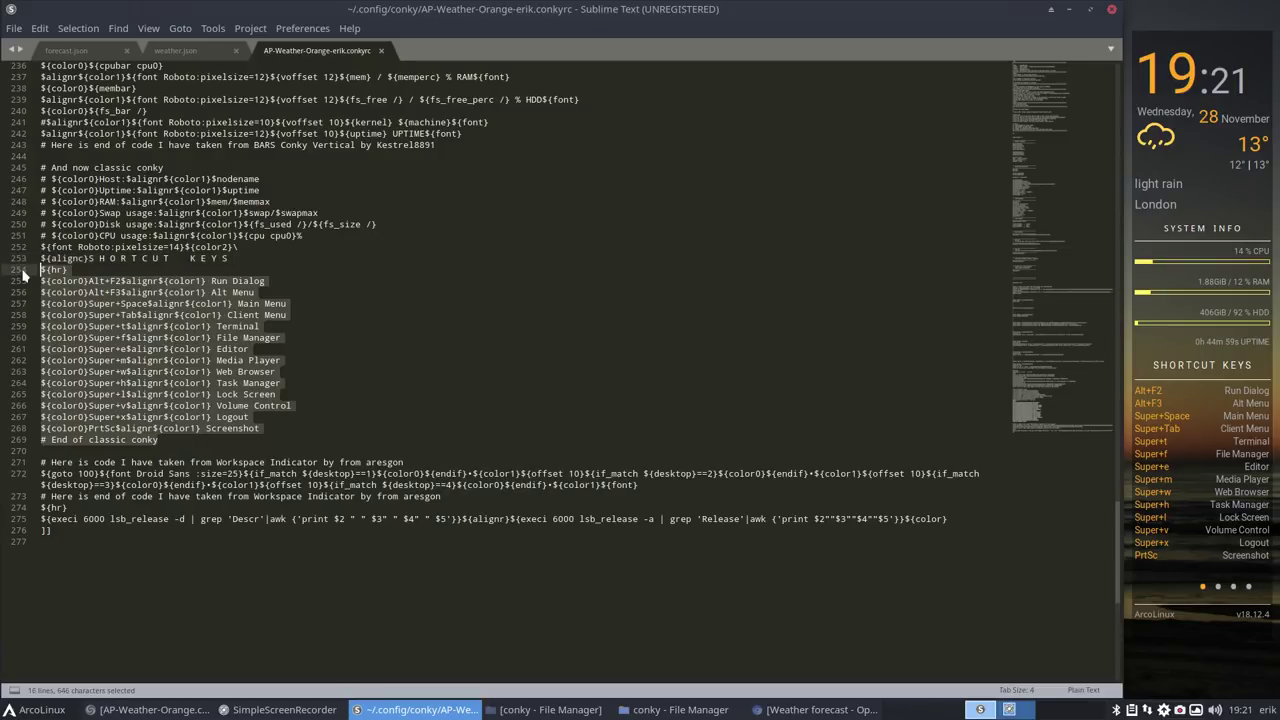
key(End)
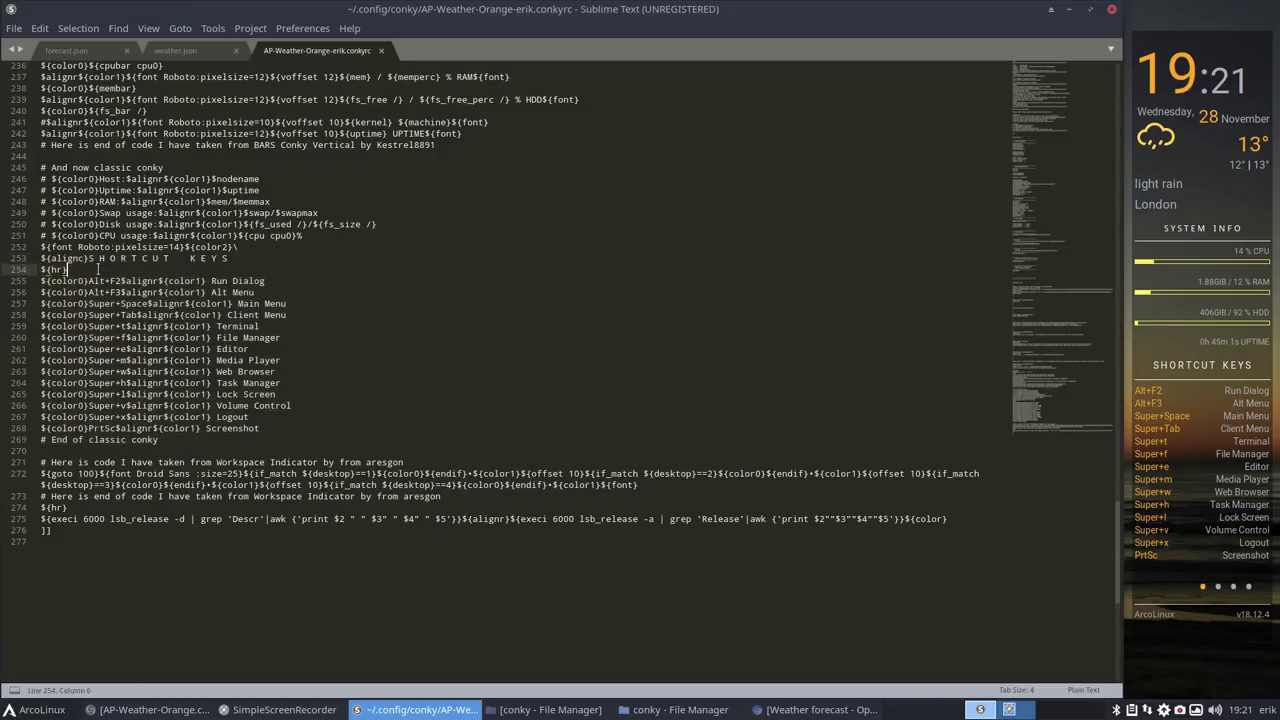
drag(172, 438, 156, 281)
key(BackSpace)
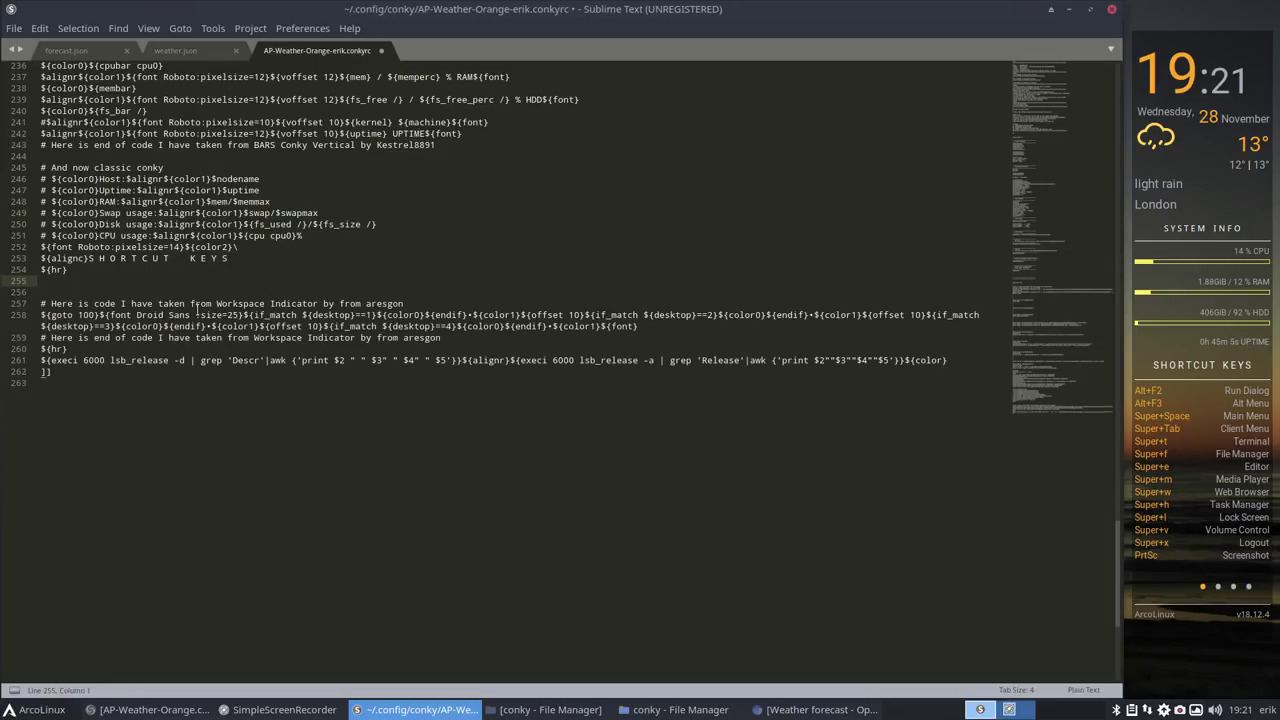
key(ctrl+s)
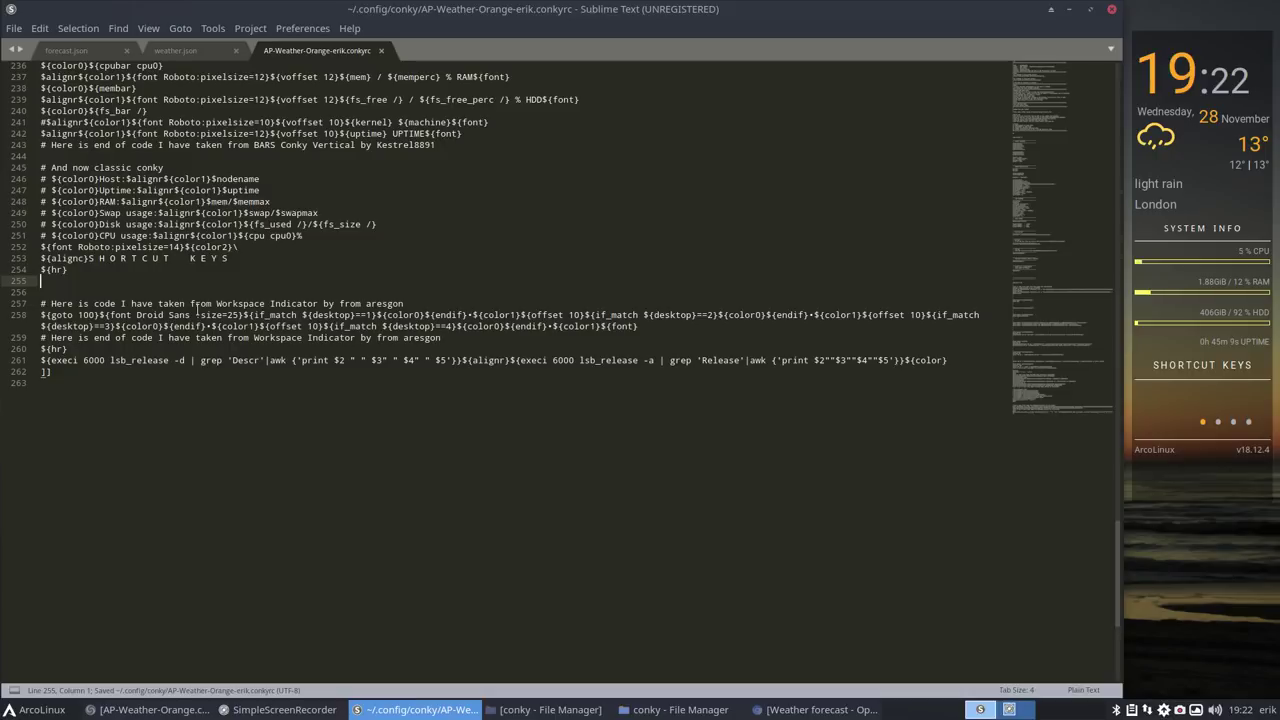
- Replace the SHORTCUT KEYS heading text with evenly spaced "S U P E R M A N" after ${alignc}, and save the file
drag(91, 258, 228, 258)
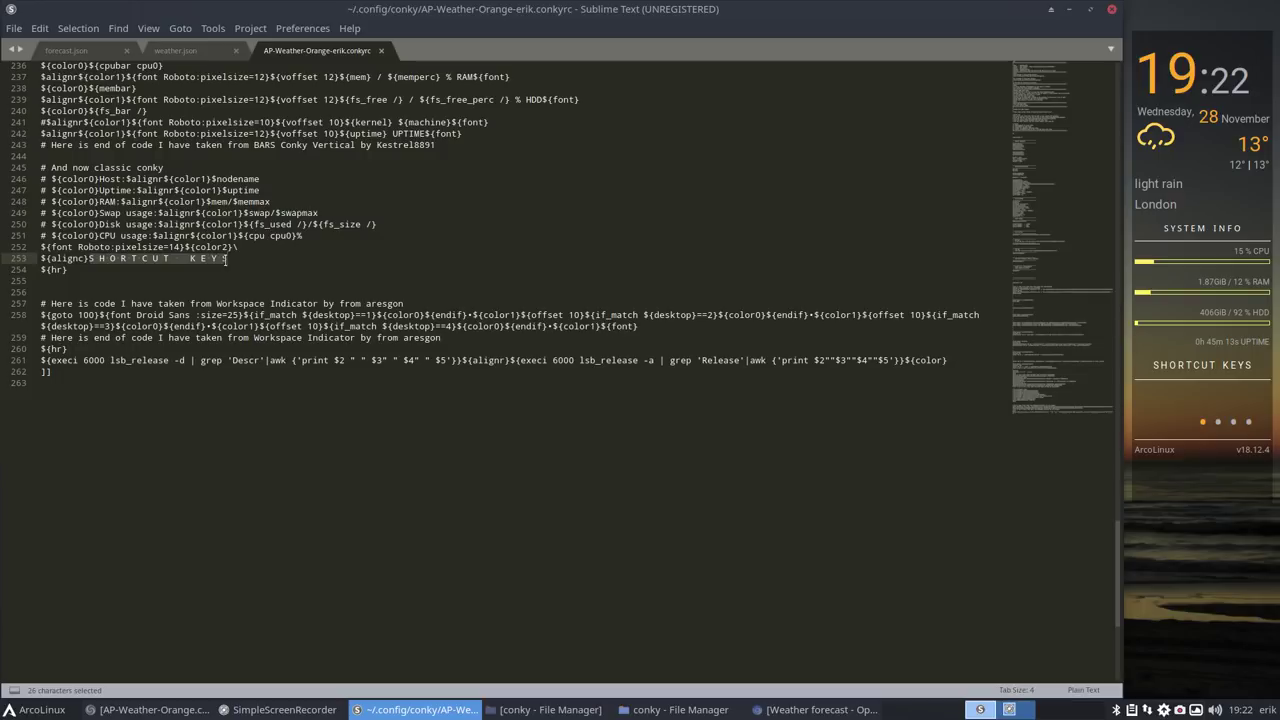
text(${alignc}S U P E R M AN)
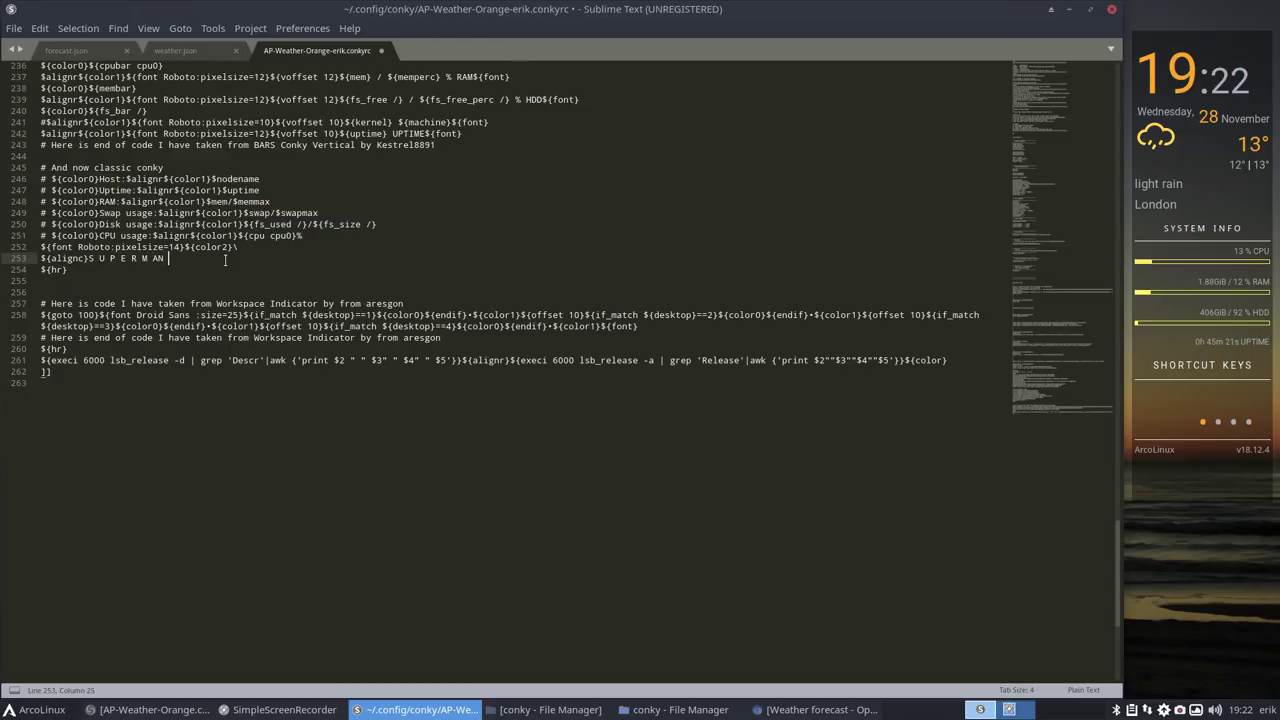
key(ctrl+s)
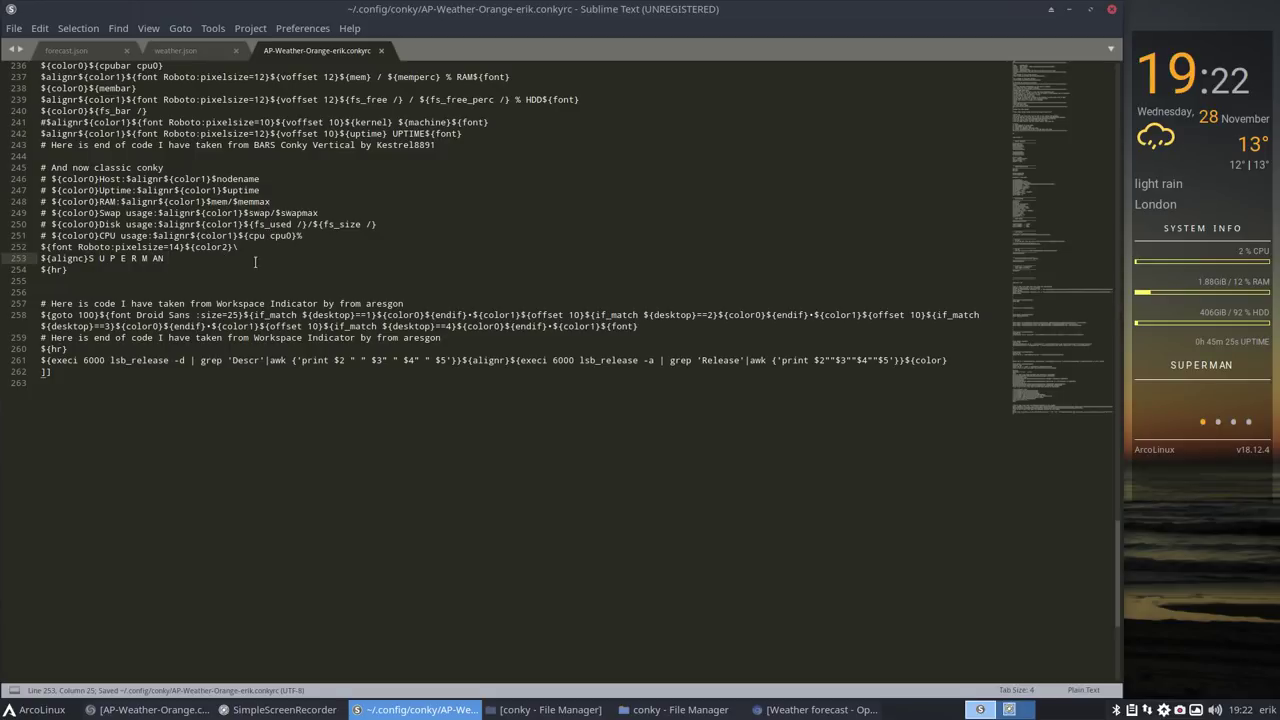
key(BackSpace)
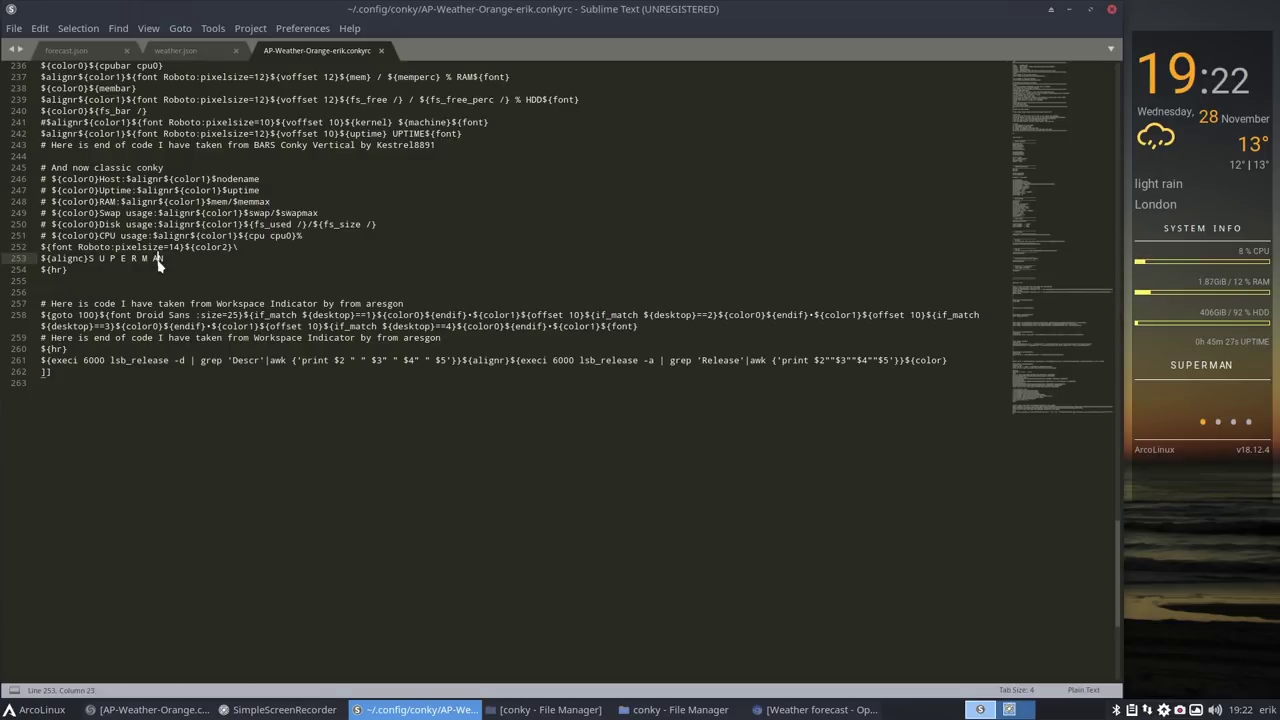
key(ctrl+s)
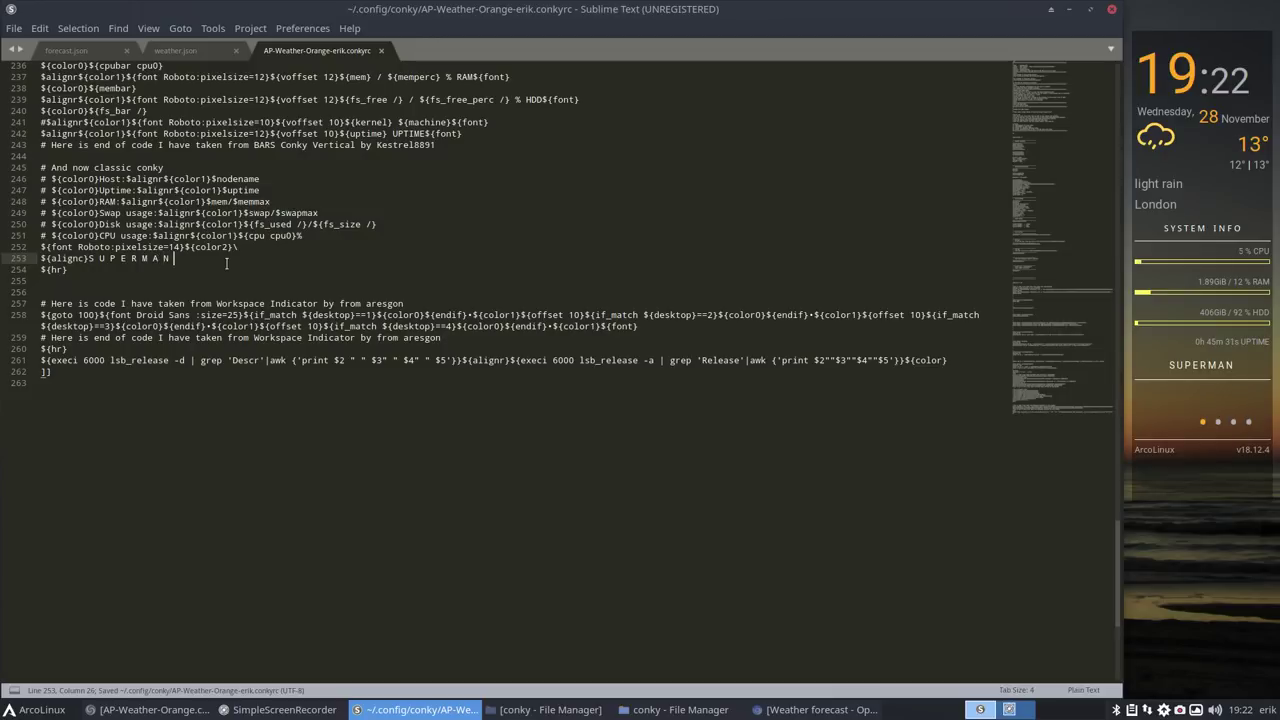
- Remove the two blank lines between the ${hr} under the SUPERMAN heading and the Workspace Indicator comment, and save the file
click(88, 269)
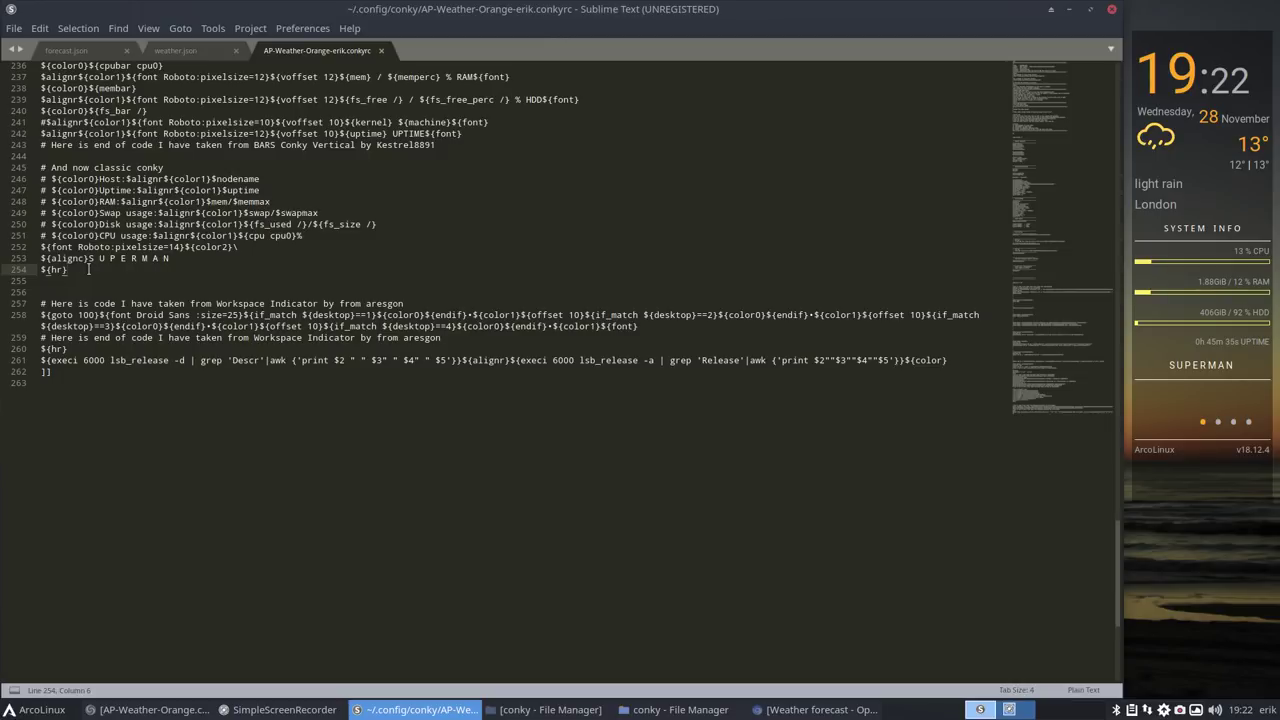
key(Delete)
key(Delete)
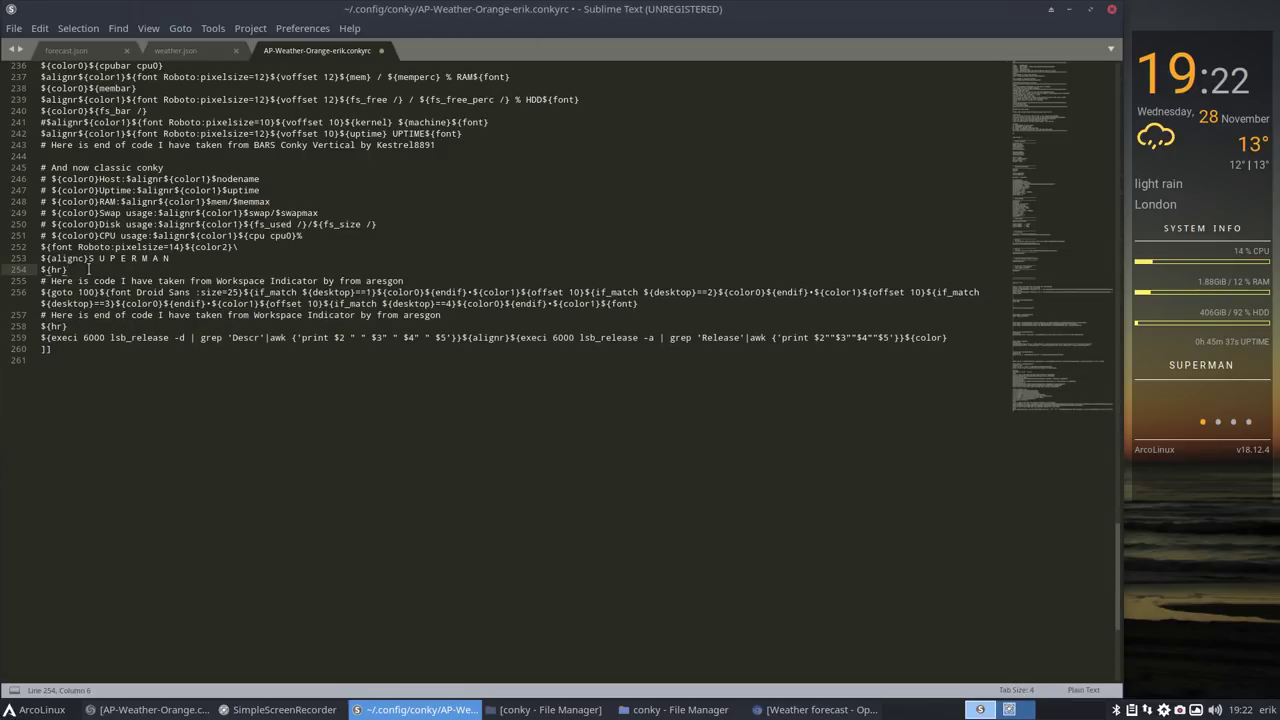
key(ctrl+s)
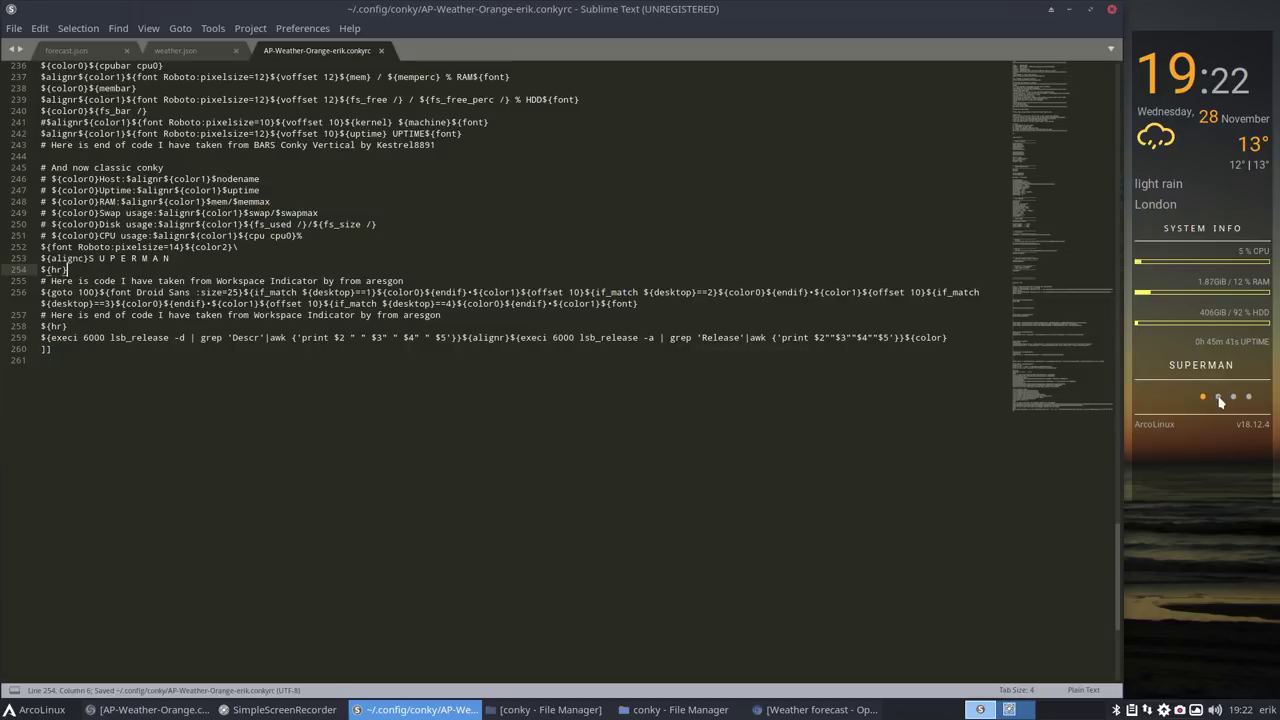
- Switch to an empty desktop workspace to check the conky's workspace indicator dots
click(1062, 712)
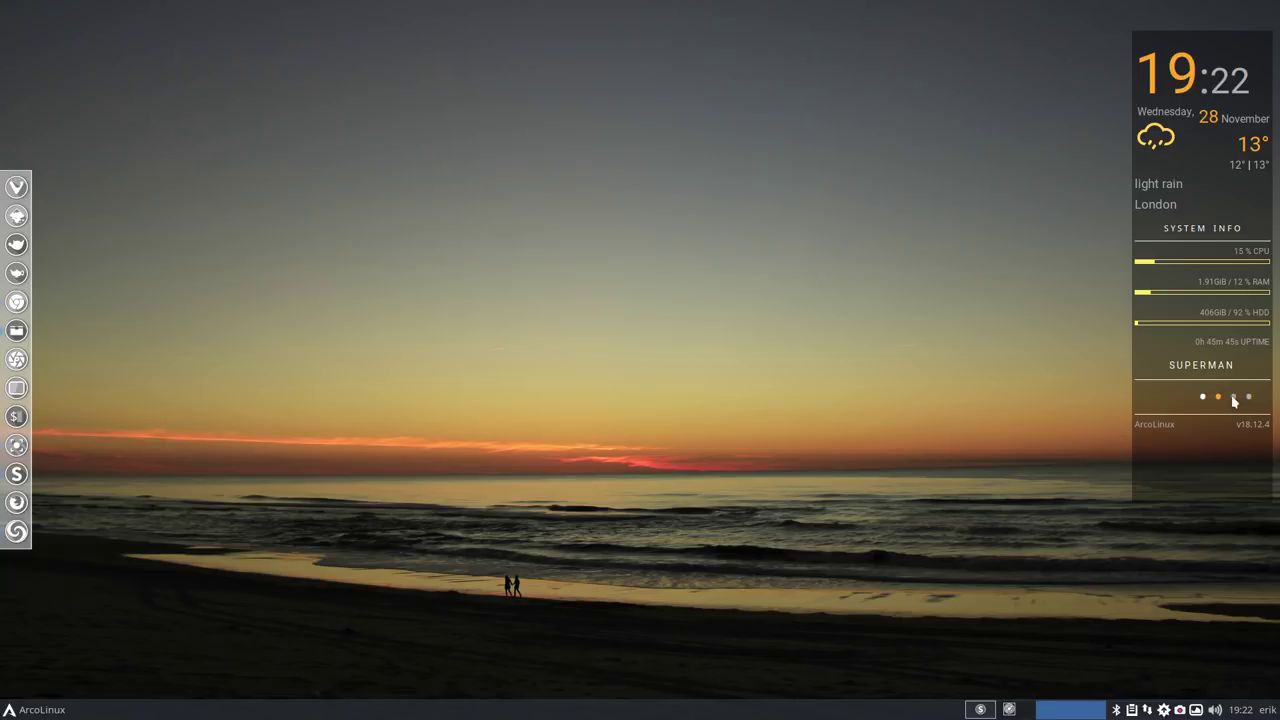
click(1046, 712)
click(1062, 712)
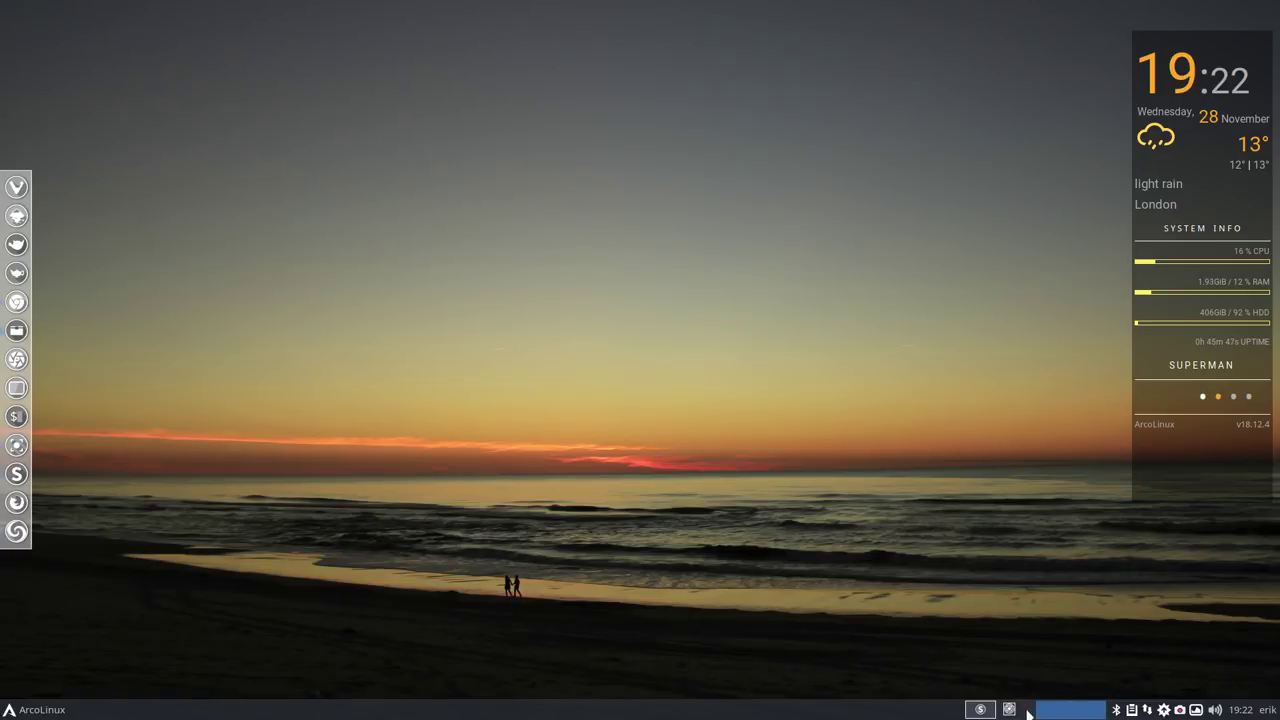